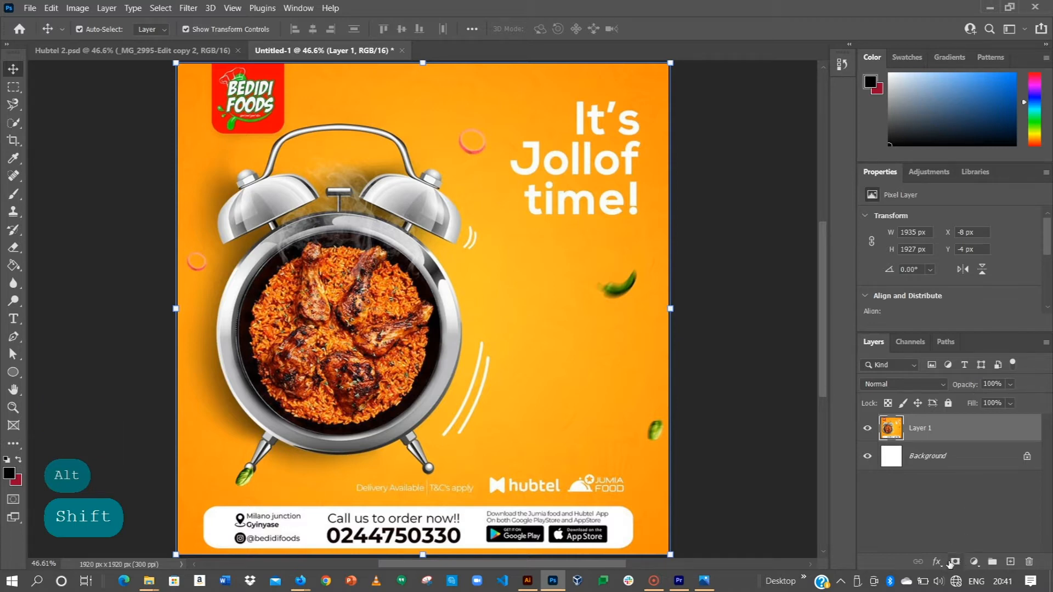
pyautogui.click(956, 561)
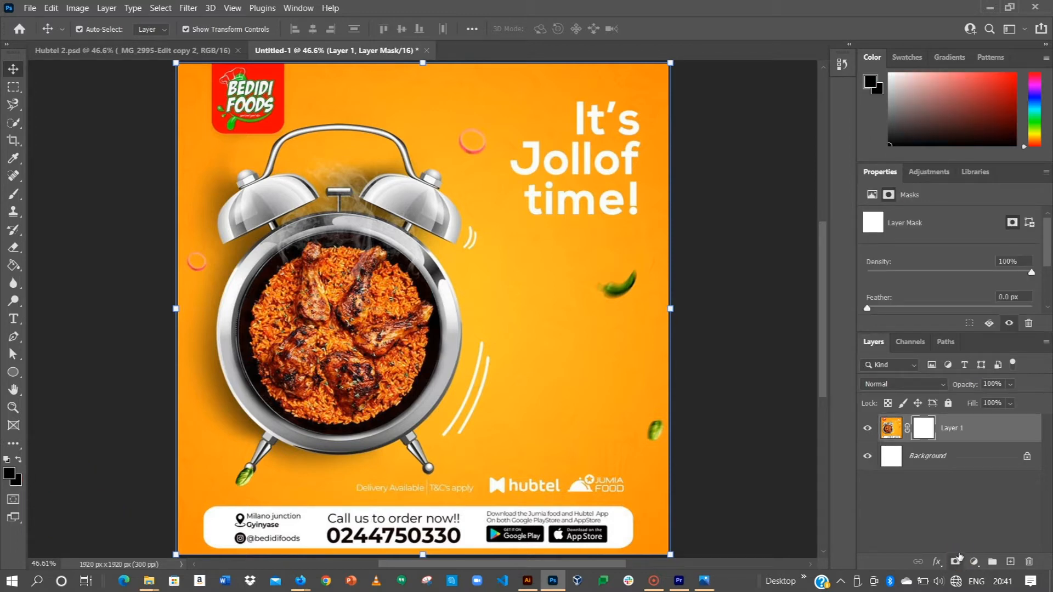
pyautogui.hotkey('ctrl', 'z')
pyautogui.click(975, 562)
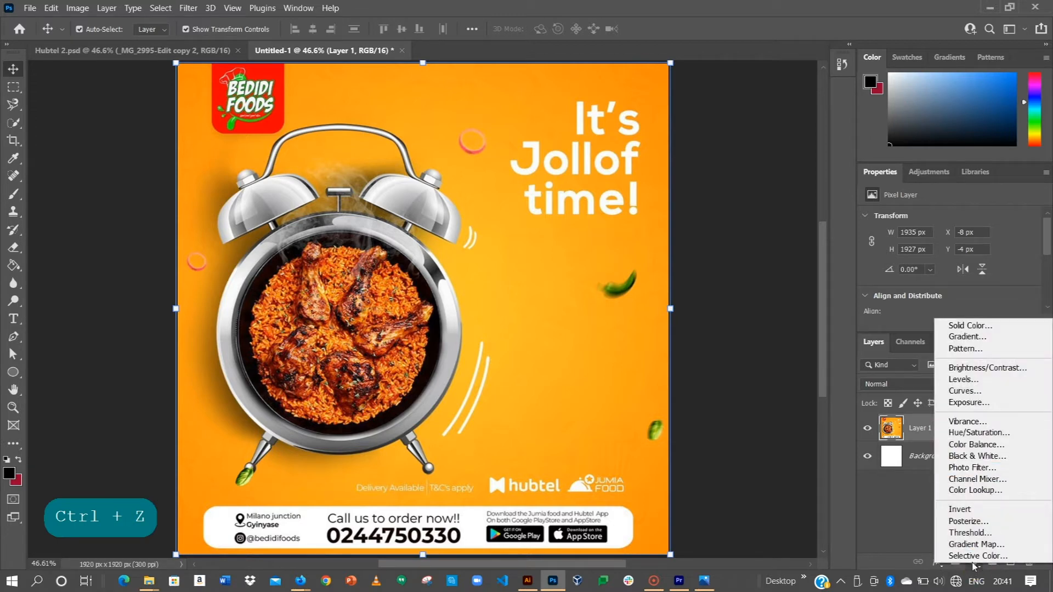
pyautogui.click(976, 562)
pyautogui.click(976, 561)
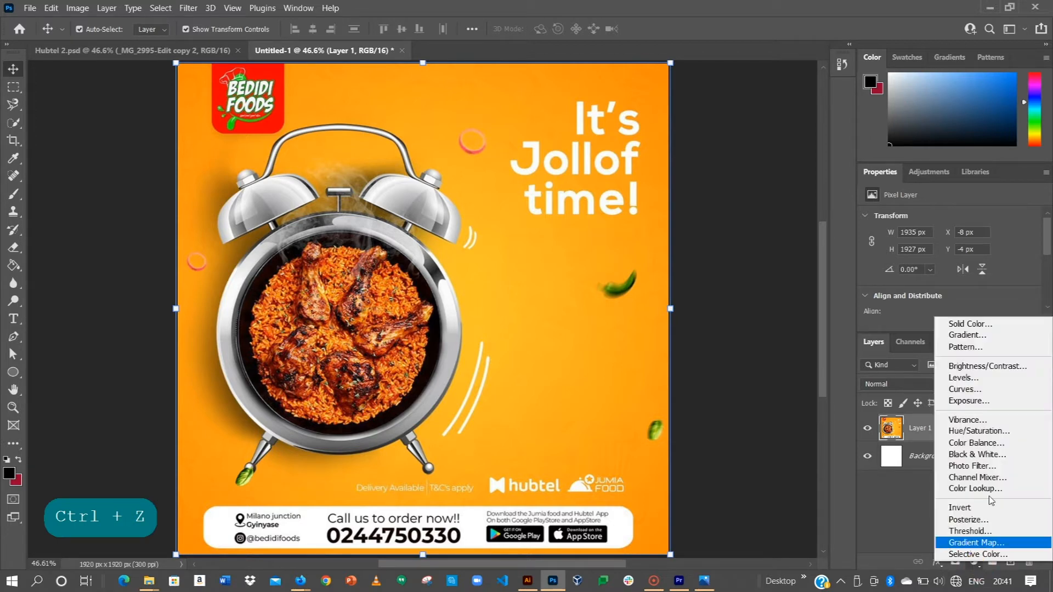
pyautogui.click(872, 492)
# Deselect the poster layer, add a Gradient fill layer and load the Pink_03 preset in its gradient editor.
pyautogui.click(77, 140)
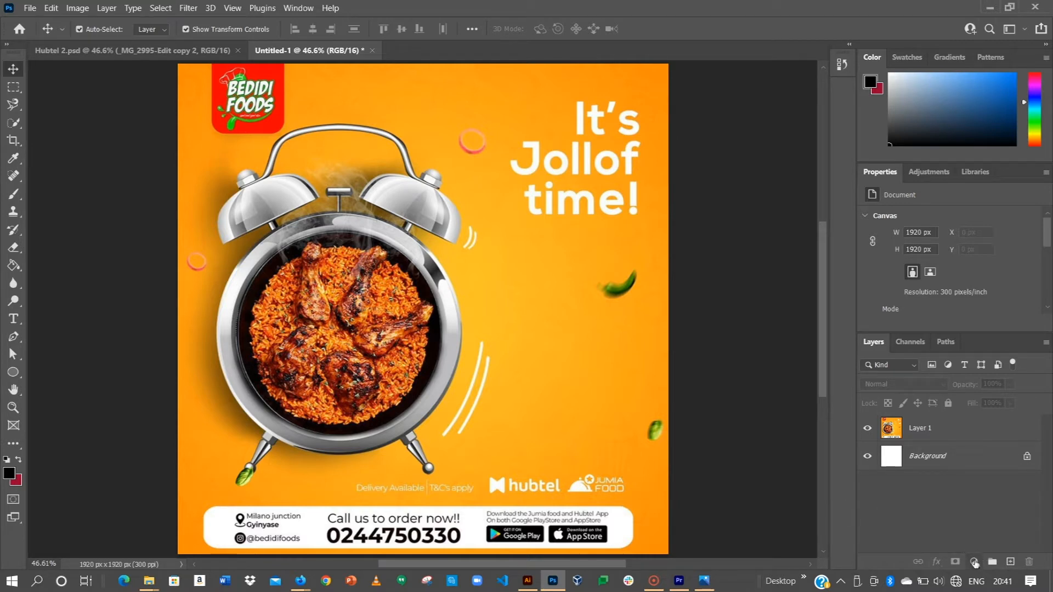
pyautogui.click(975, 561)
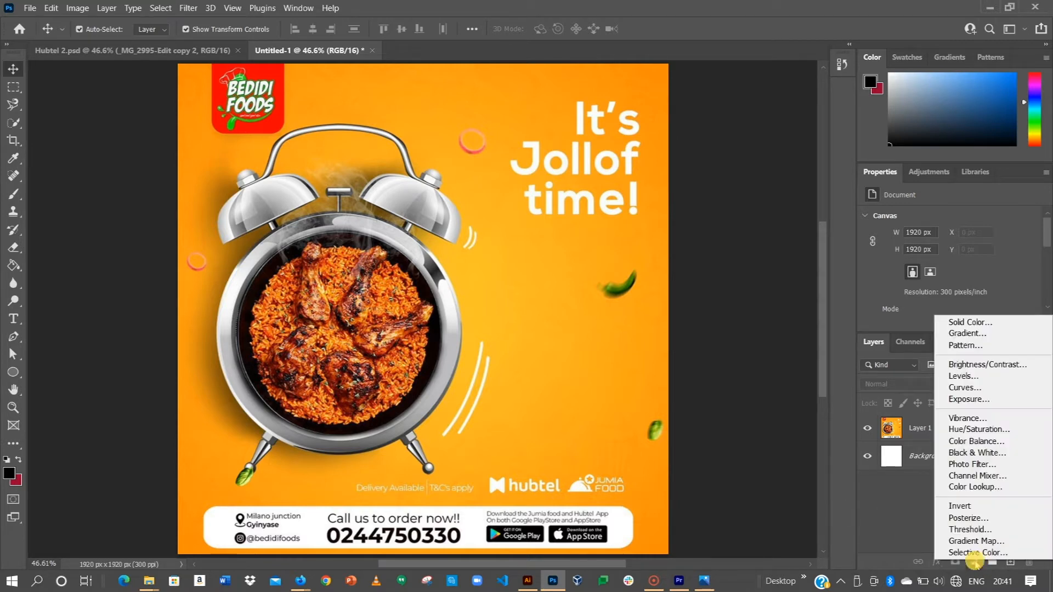
pyautogui.click(967, 333)
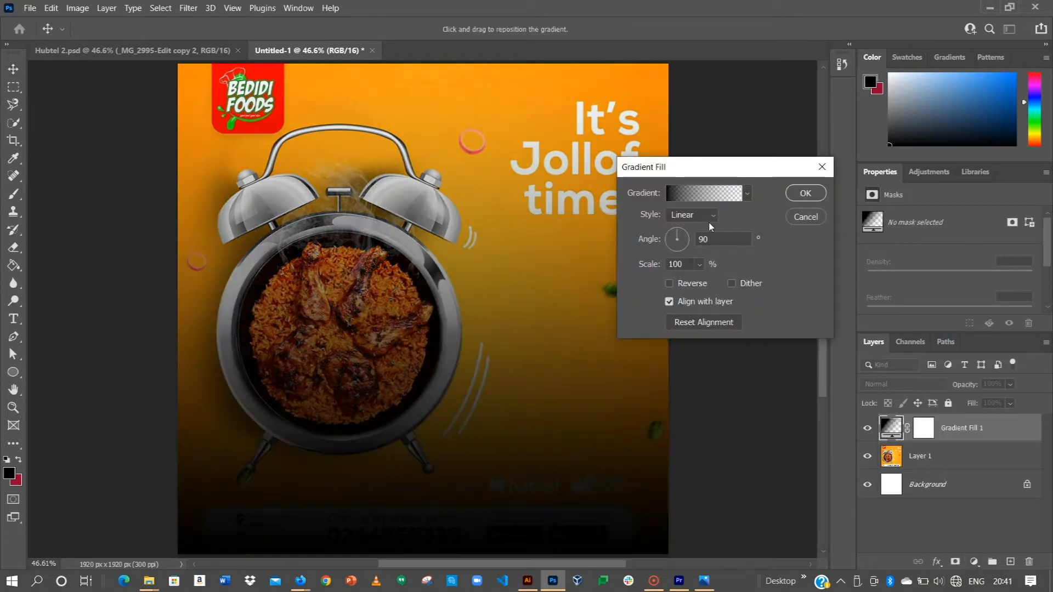
pyautogui.click(675, 194)
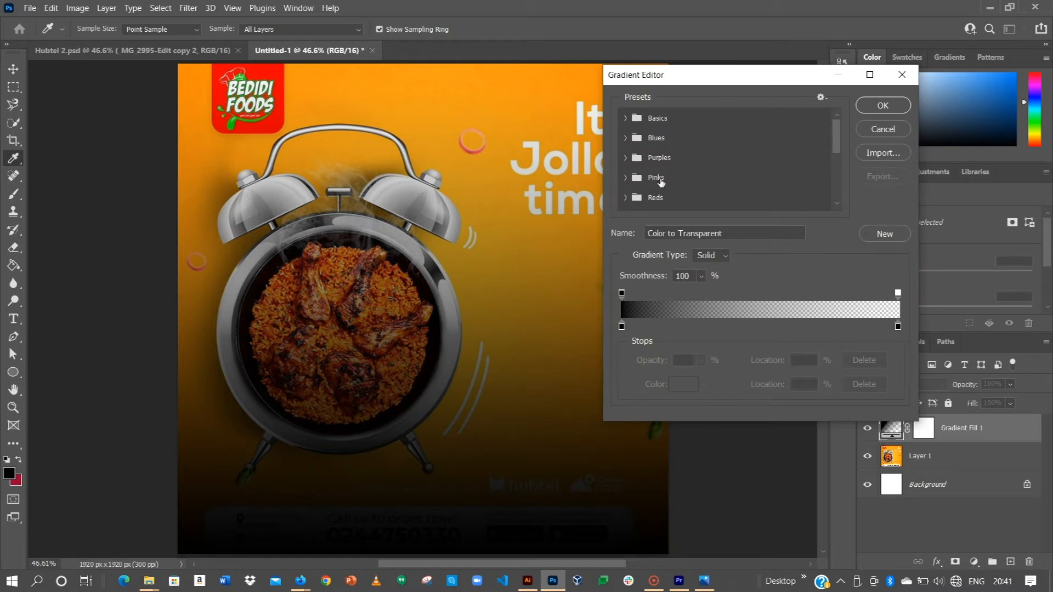
pyautogui.click(652, 178)
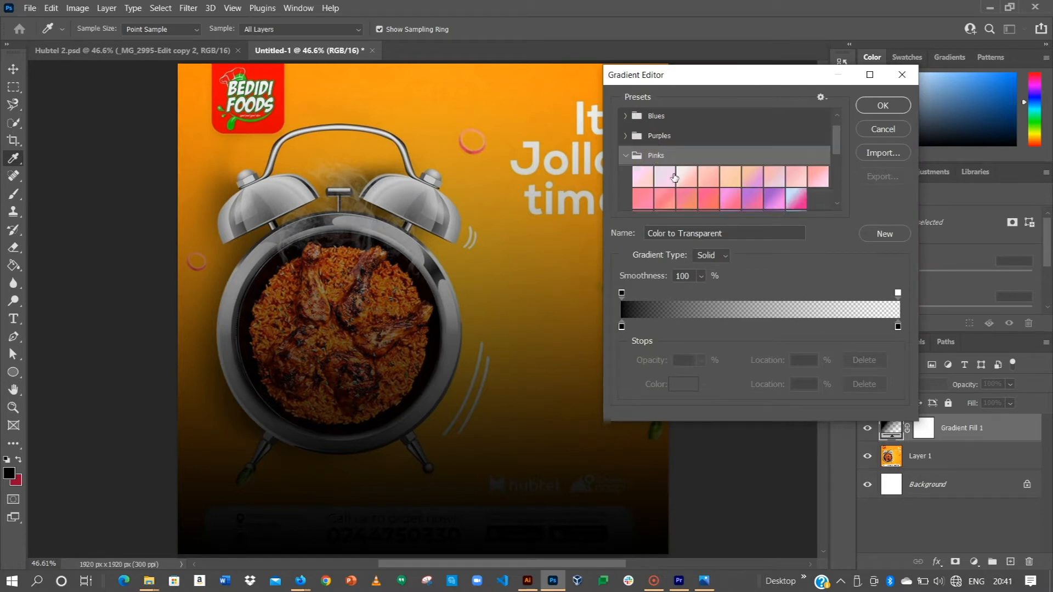
pyautogui.click(687, 176)
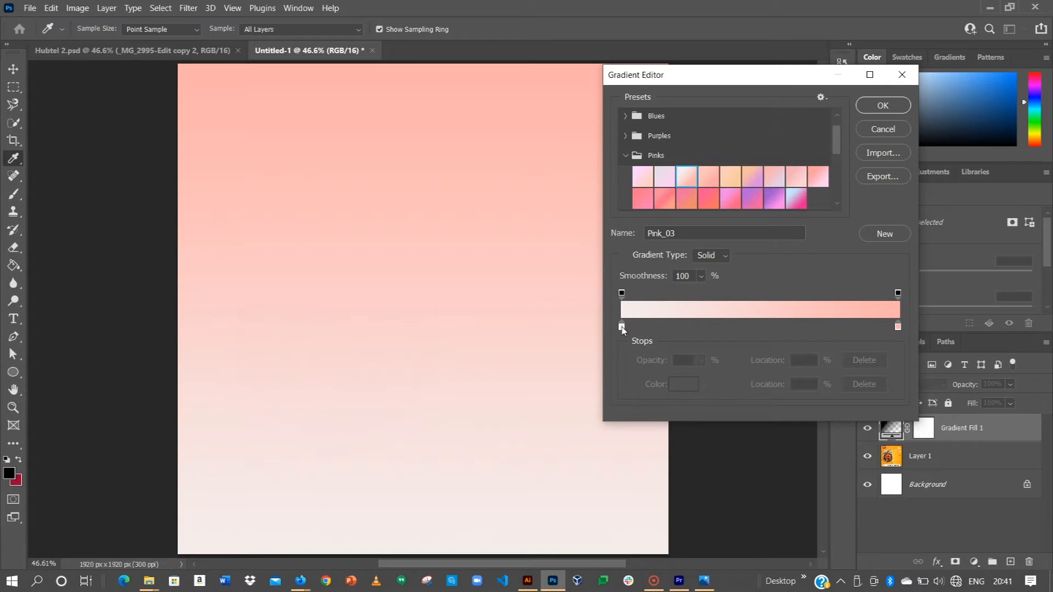
# Set the gradient's starting colour stop to orange ff9600.
pyautogui.click(621, 327)
pyautogui.click(672, 384)
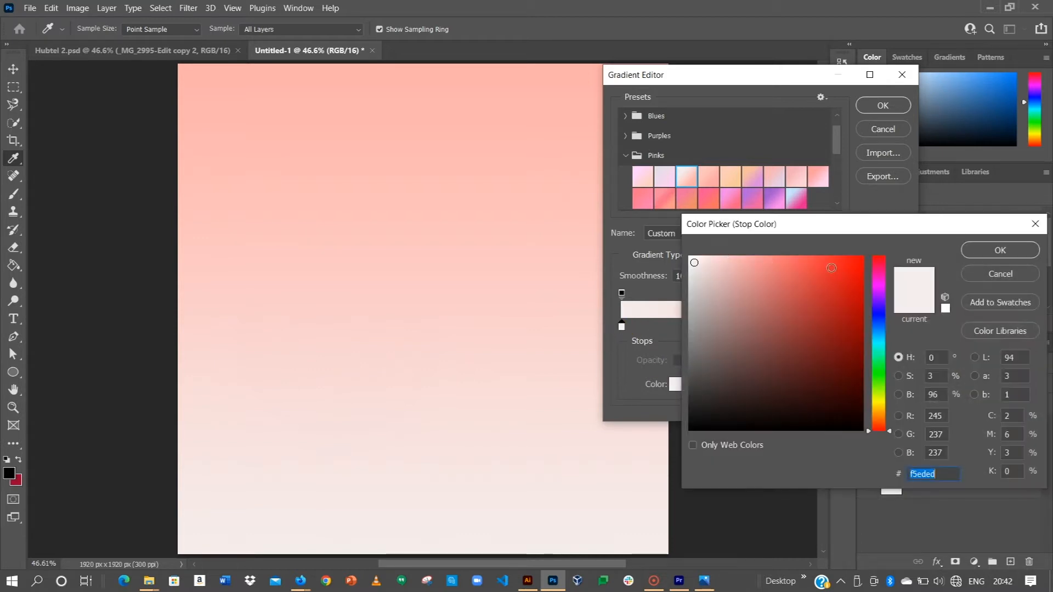
pyautogui.click(880, 413)
pyautogui.moveTo(847, 336)
pyautogui.mouseDown()
pyautogui.moveTo(874, 242)
pyautogui.moveTo(884, 245)
pyautogui.mouseUp()
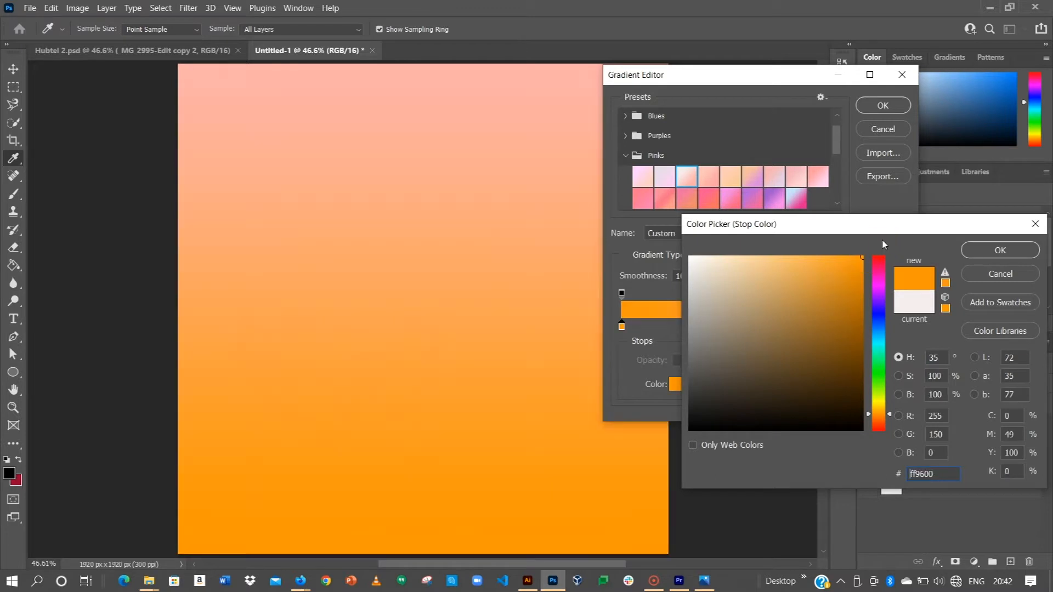
pyautogui.click(988, 254)
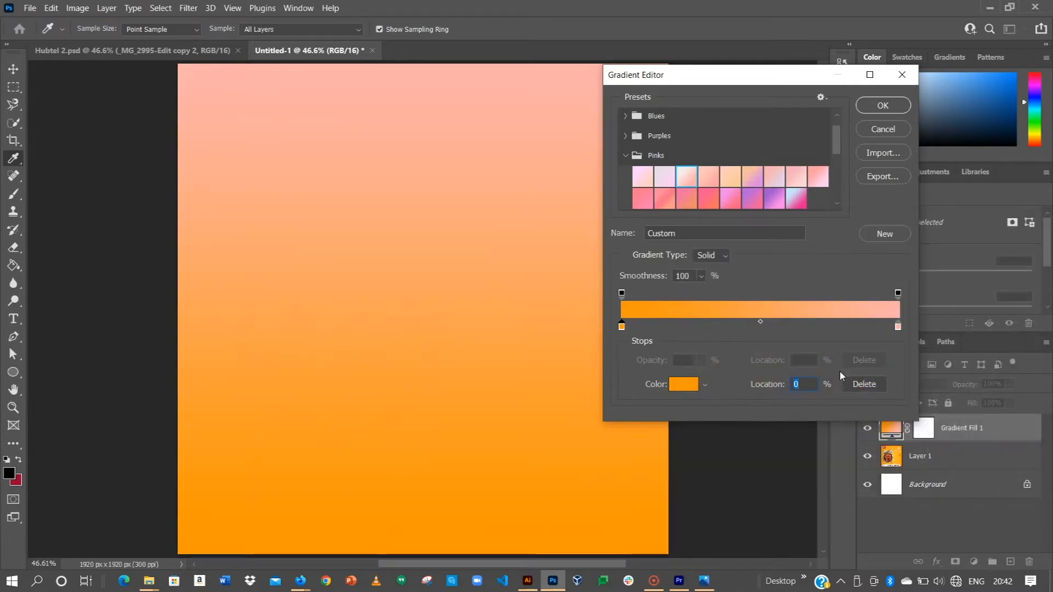
# Set the gradient's end colour stop to pale yellow f6e679.
pyautogui.click(898, 329)
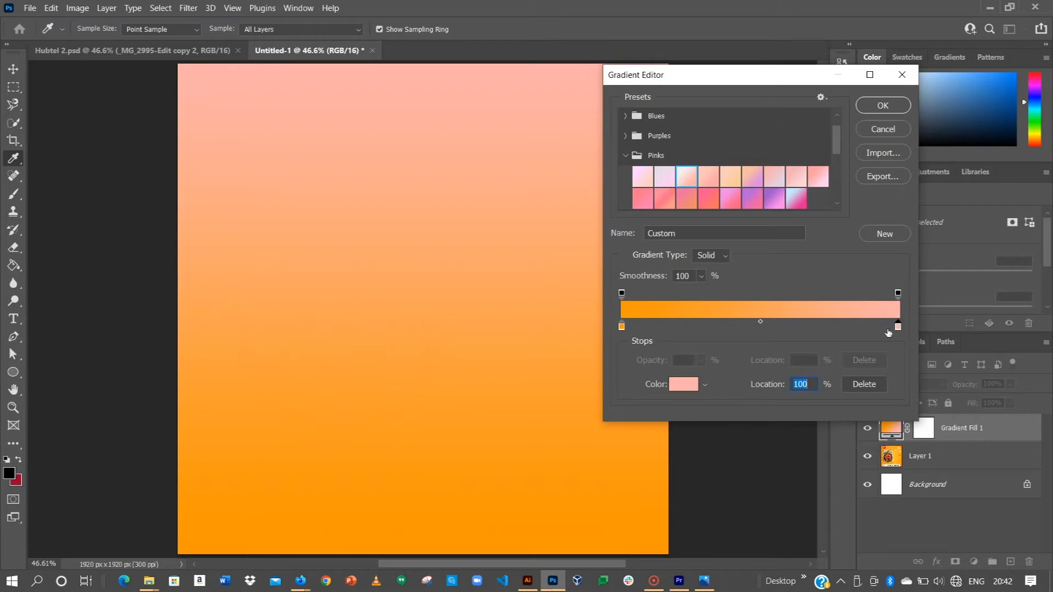
pyautogui.click(680, 387)
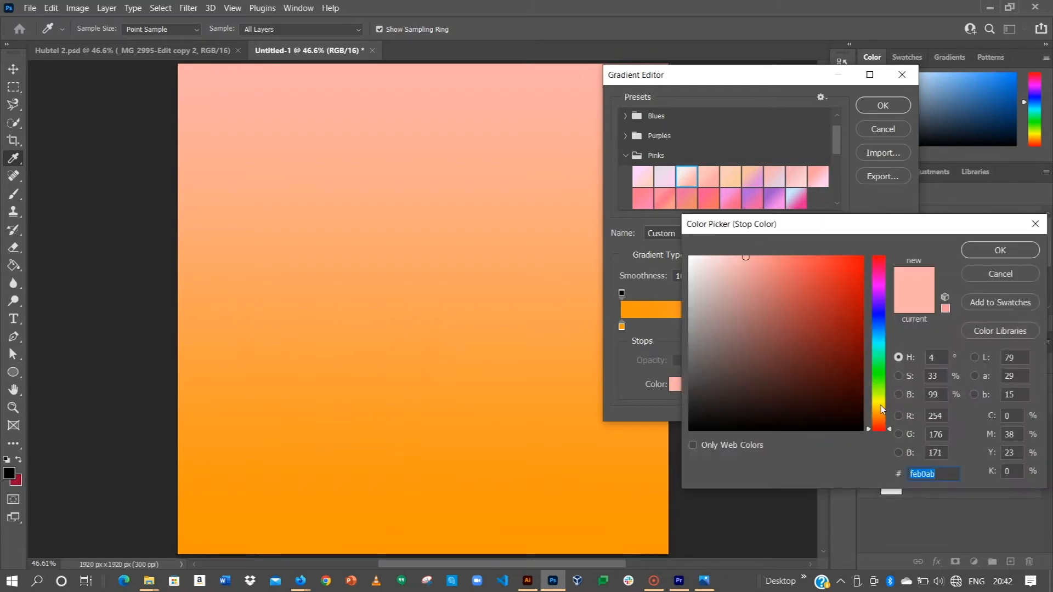
pyautogui.click(882, 406)
pyautogui.click(777, 262)
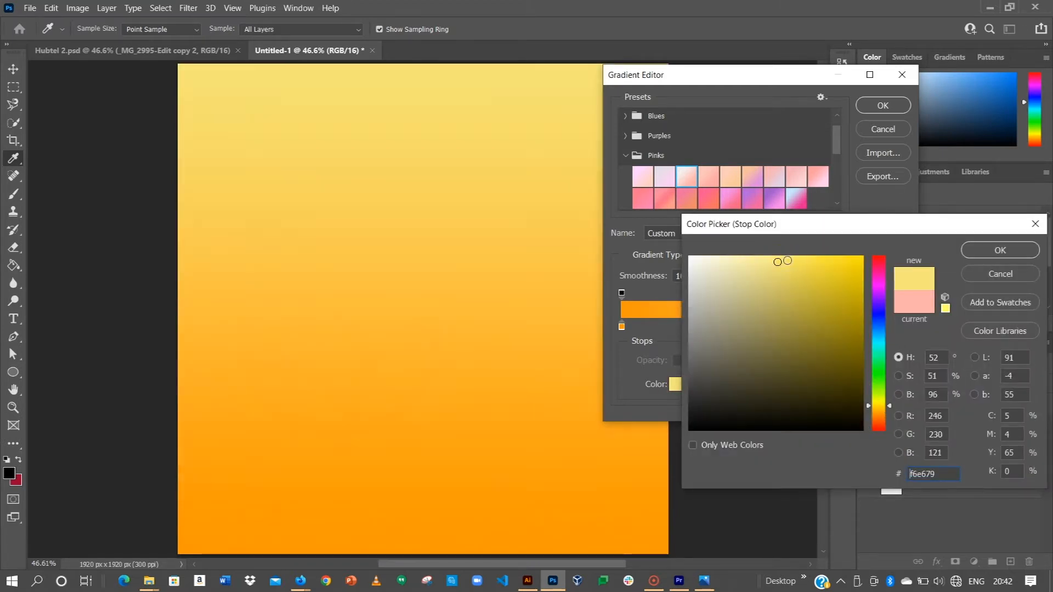
pyautogui.click(996, 249)
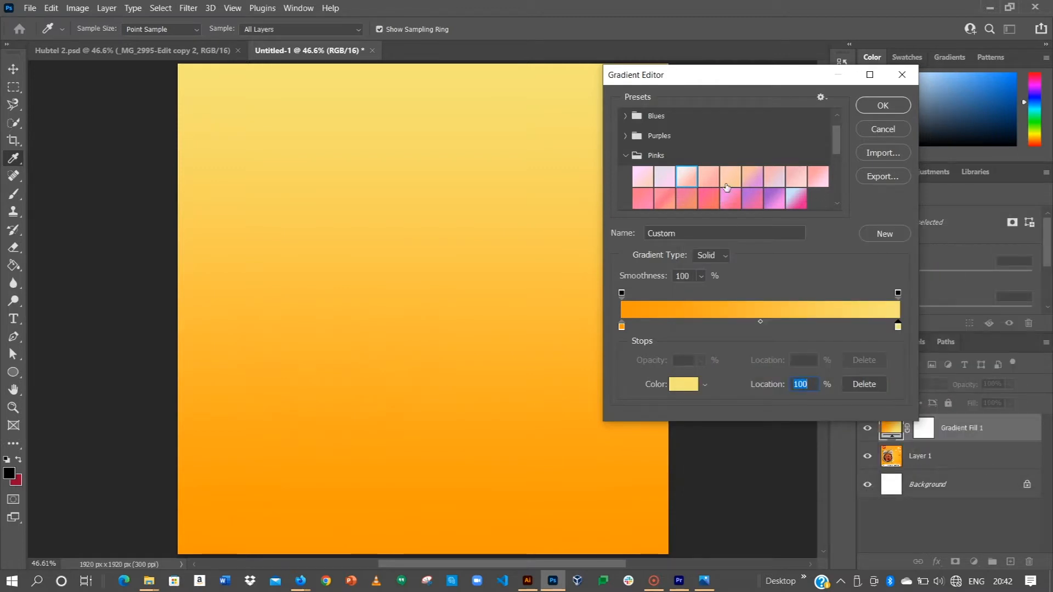
pyautogui.scroll(-8, 726, 188)
pyautogui.scroll(-1, 724, 255)
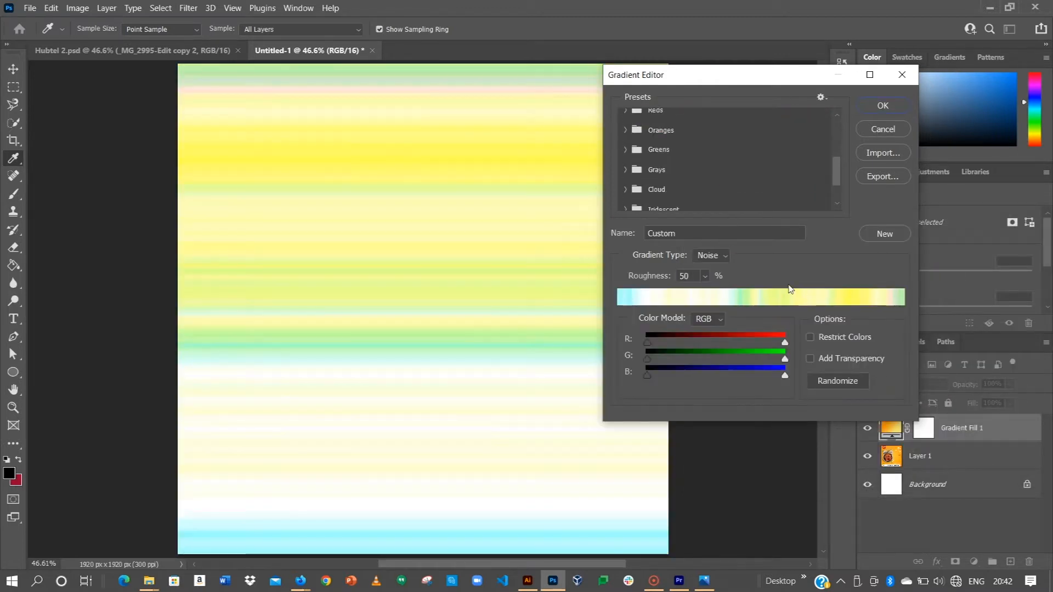
pyautogui.hotkey('ctrl', 'z')
pyautogui.hotkey('ctrl', 'z')
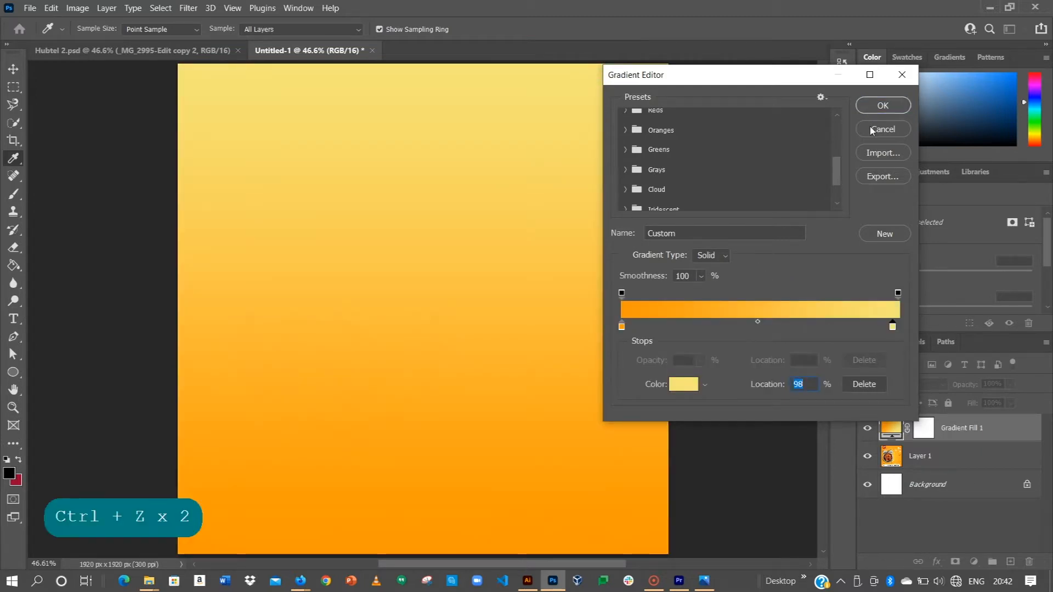
pyautogui.scroll(7, 806, 194)
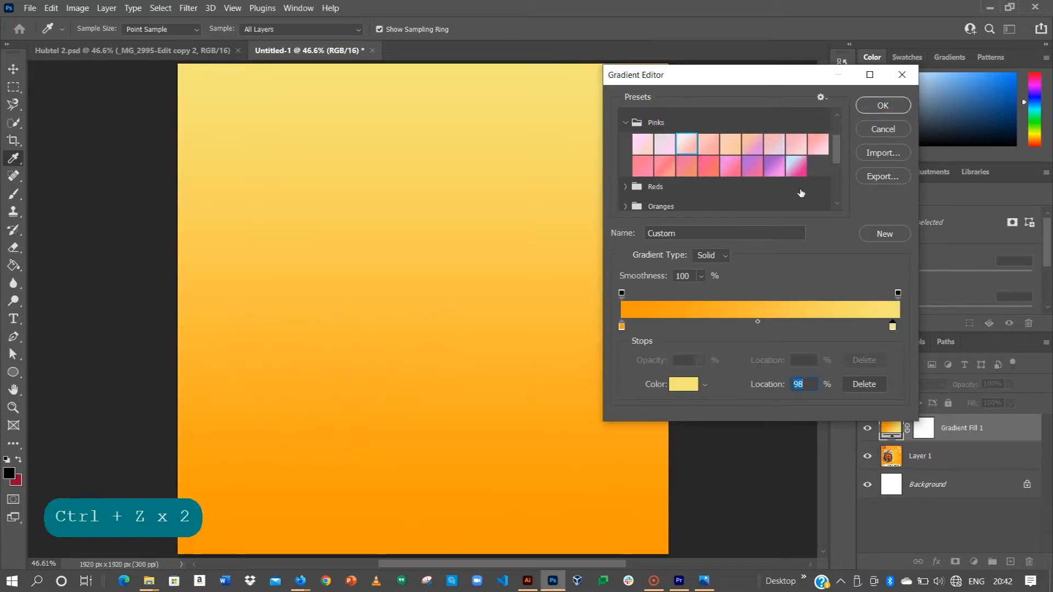
pyautogui.hotkey('ctrl', 'z')
# Accept the orange-to-yellow gradient, set its style to Radial and reverse its colours.
pyautogui.click(877, 107)
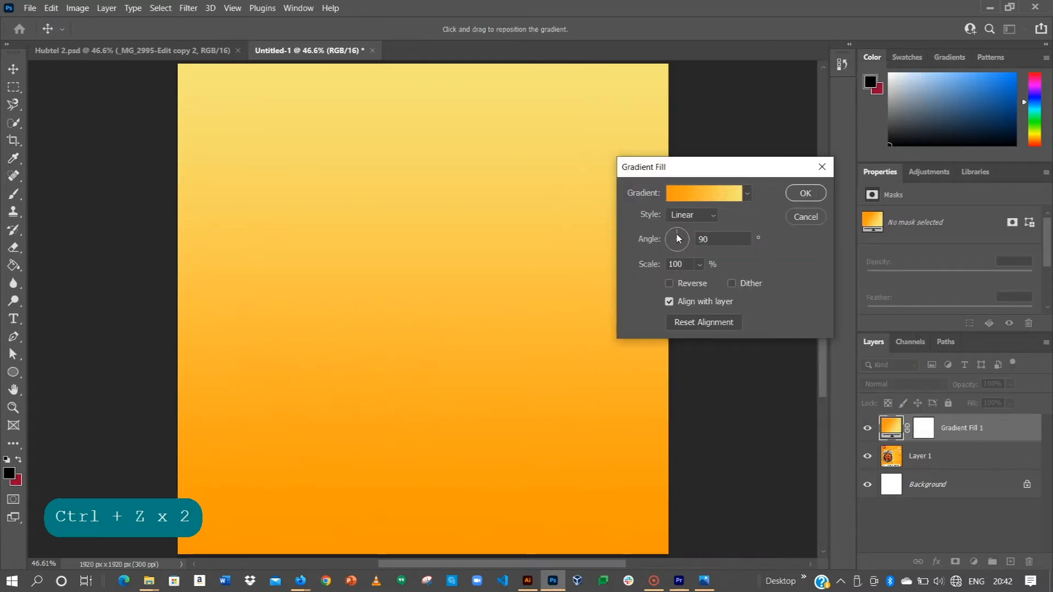
pyautogui.click(682, 217)
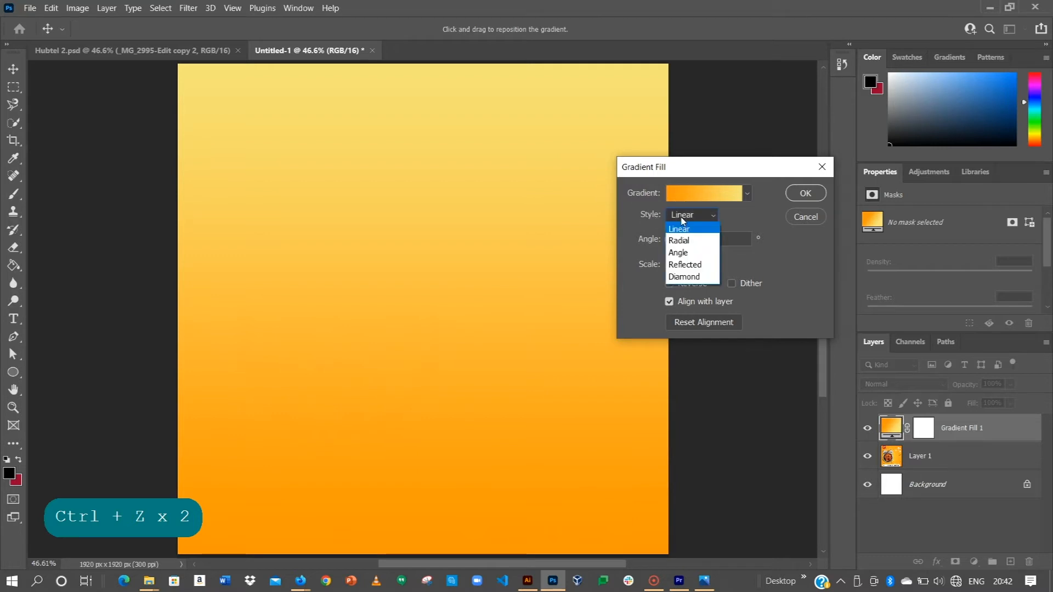
pyautogui.click(679, 241)
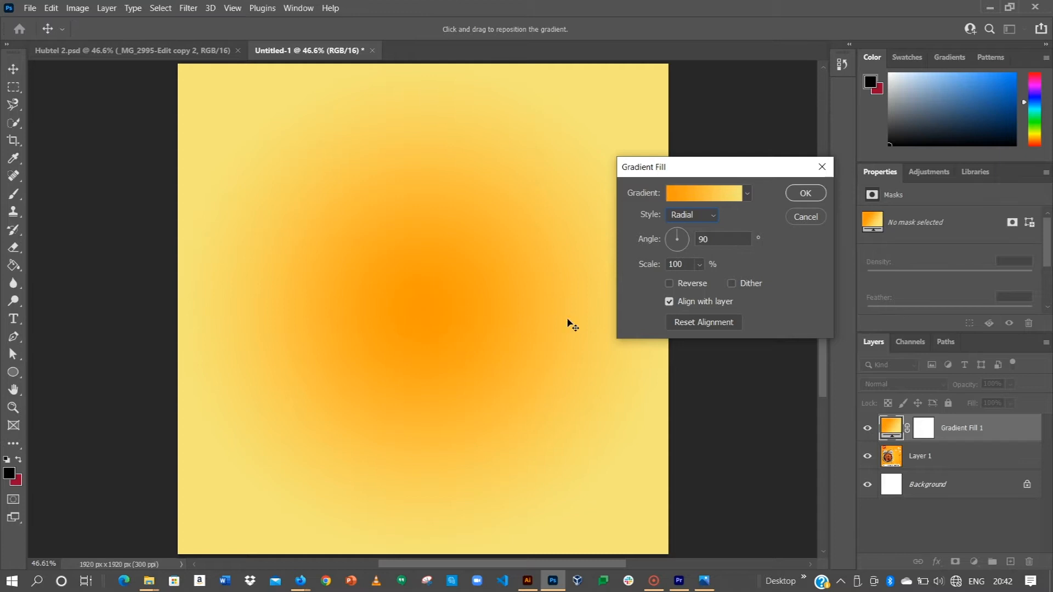
pyautogui.click(670, 284)
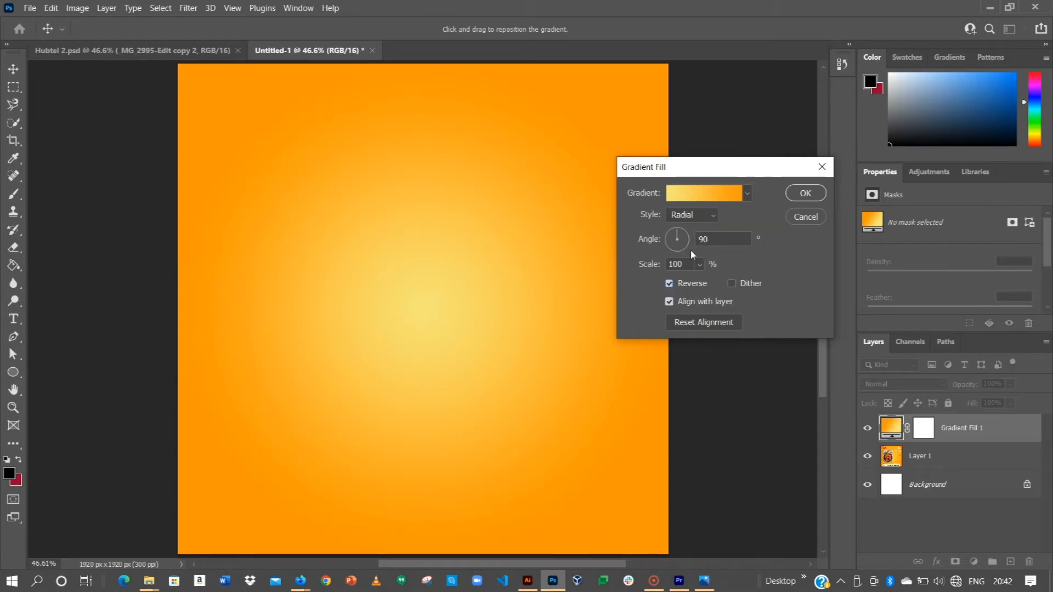
# Tilt the radial gradient's angle to about 50° and apply the gradient fill.
pyautogui.moveTo(687, 235); pyautogui.dragTo(684, 230)
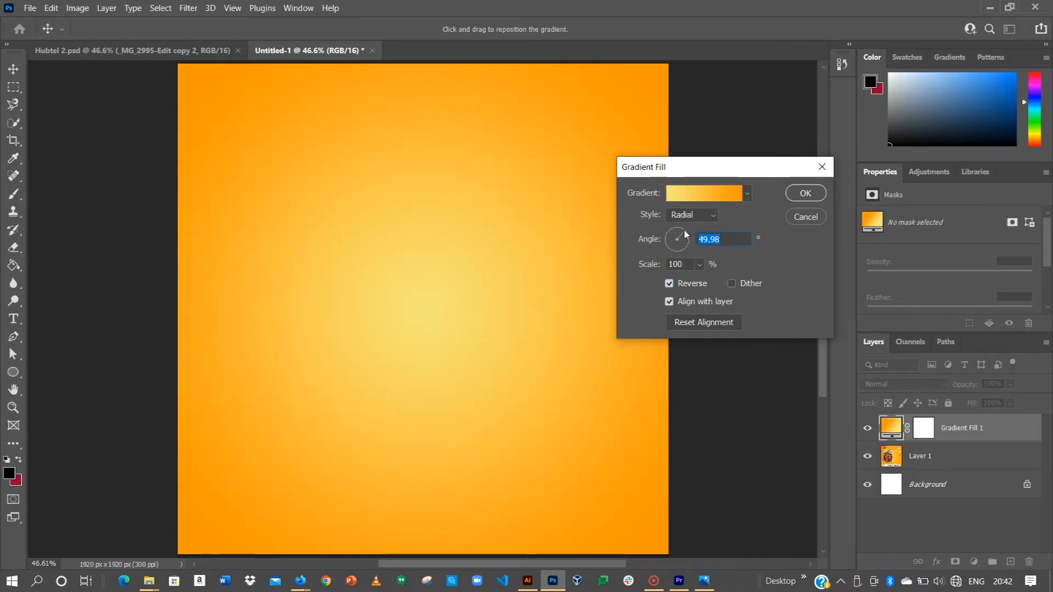
pyautogui.moveTo(684, 230); pyautogui.dragTo(683, 231)
pyautogui.click(685, 235)
pyautogui.click(683, 230)
pyautogui.click(685, 235)
pyautogui.click(806, 193)
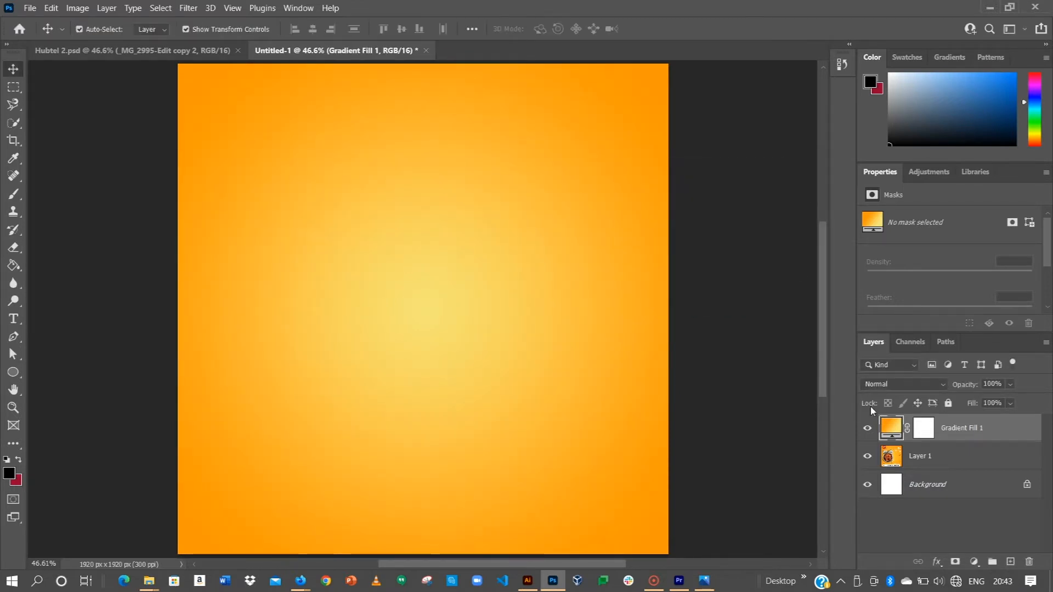
# Compare the gradient fill with the reference poster beneath by repeatedly hiding and showing the Gradient Fill 1 layer.
pyautogui.click(869, 427)
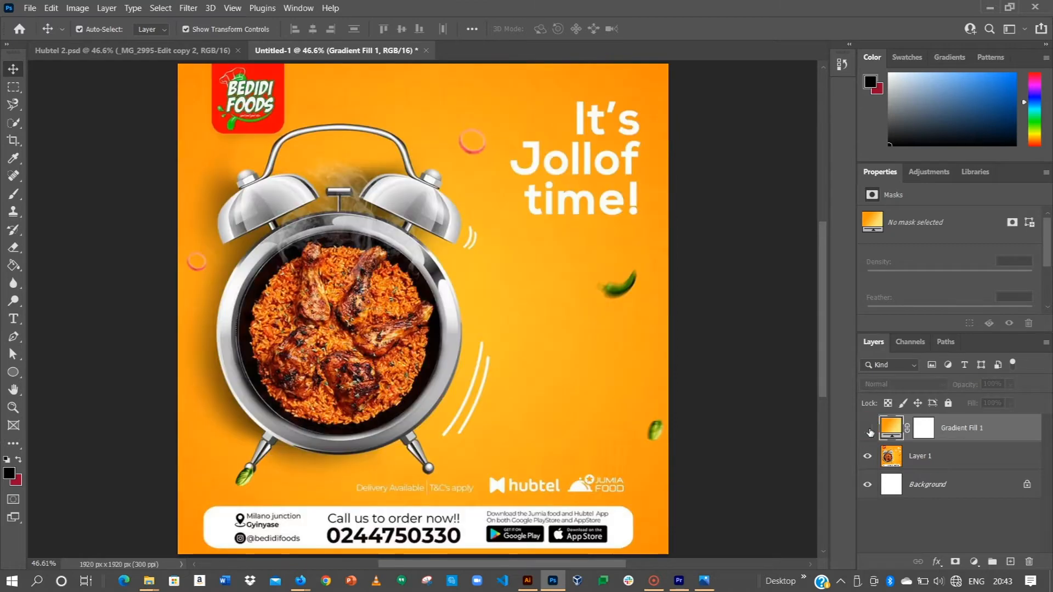
pyautogui.click(869, 428)
pyautogui.click(869, 428)
pyautogui.click(868, 428)
pyautogui.click(869, 428)
pyautogui.click(869, 429)
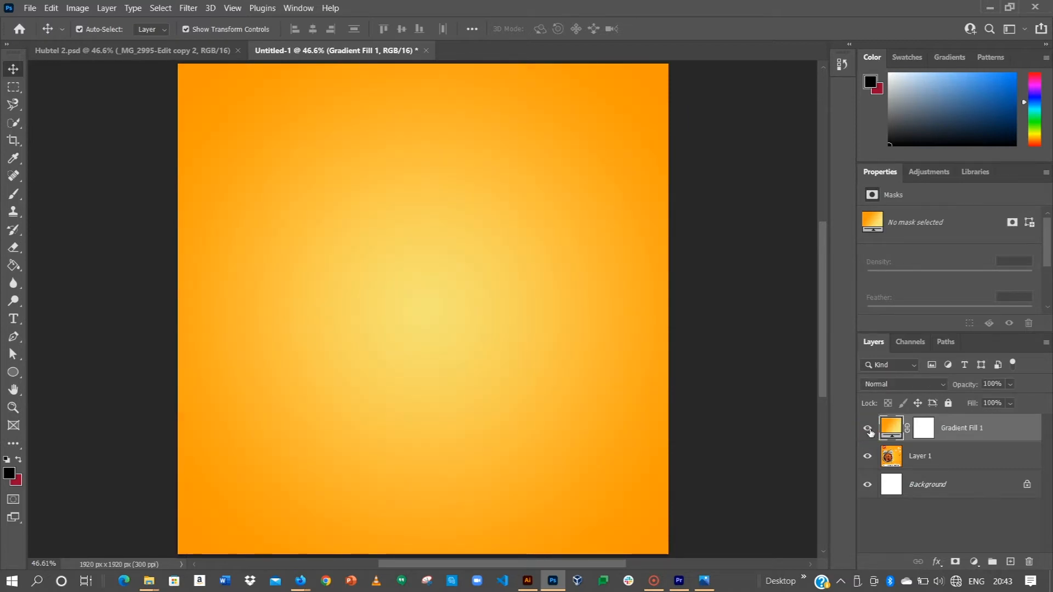
# Paste the white alarm clock photo from the other window as a new layer and scale it to 54.63% over the gradient.
pyautogui.hotkey('alt', 'Tab')
pyautogui.hotkey('alt', 'Tab')
pyautogui.hotkey('alt', 'Tab')
pyautogui.hotkey('alt', 'Tab')
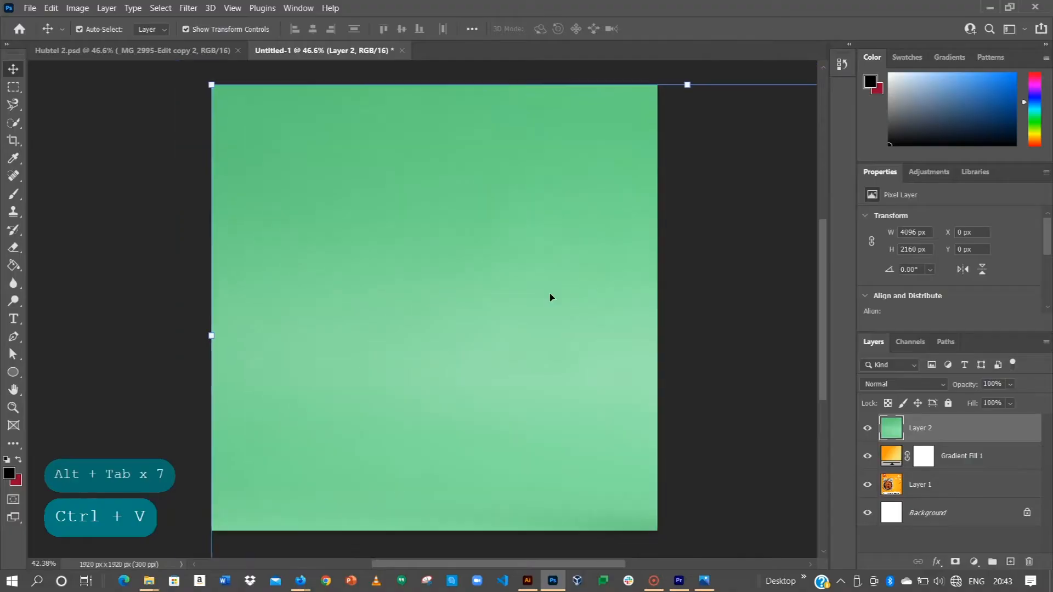
pyautogui.scroll(-3, 550, 296)
pyautogui.moveTo(578, 322); pyautogui.dragTo(324, 289)
pyautogui.moveTo(689, 130); pyautogui.dragTo(559, 214)
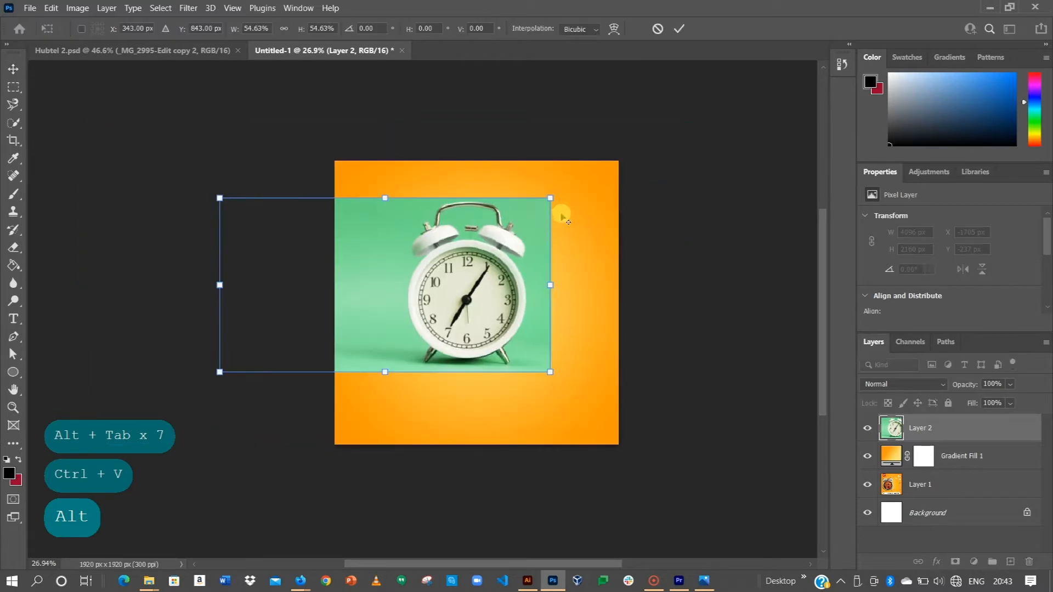
pyautogui.click(681, 31)
# Shift the alarm clock photo slightly to X -714 px, Y 277 px.
pyautogui.scroll(3, 490, 276)
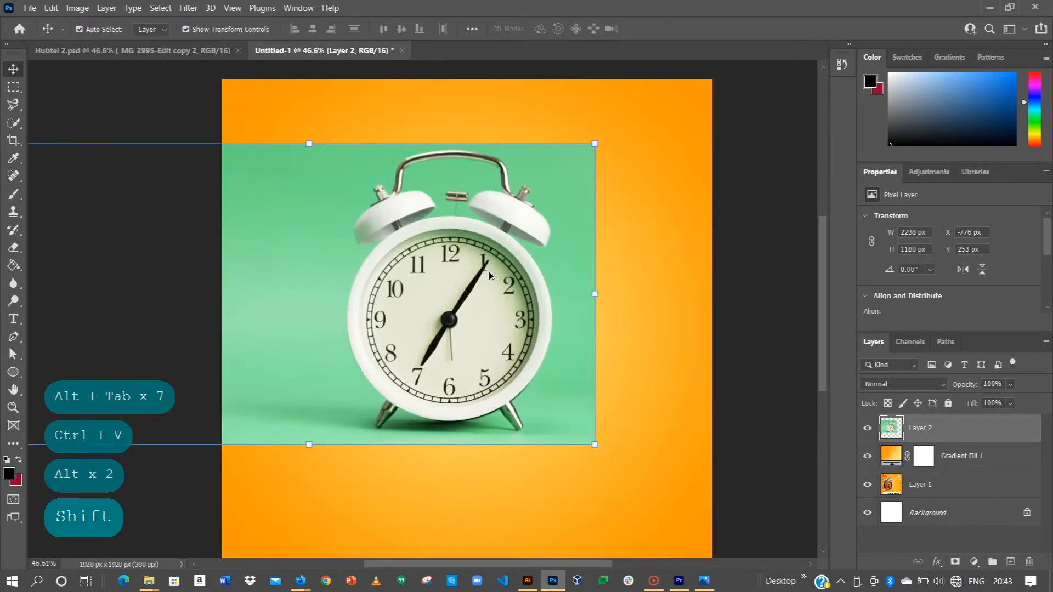
pyautogui.scroll(1, 490, 276)
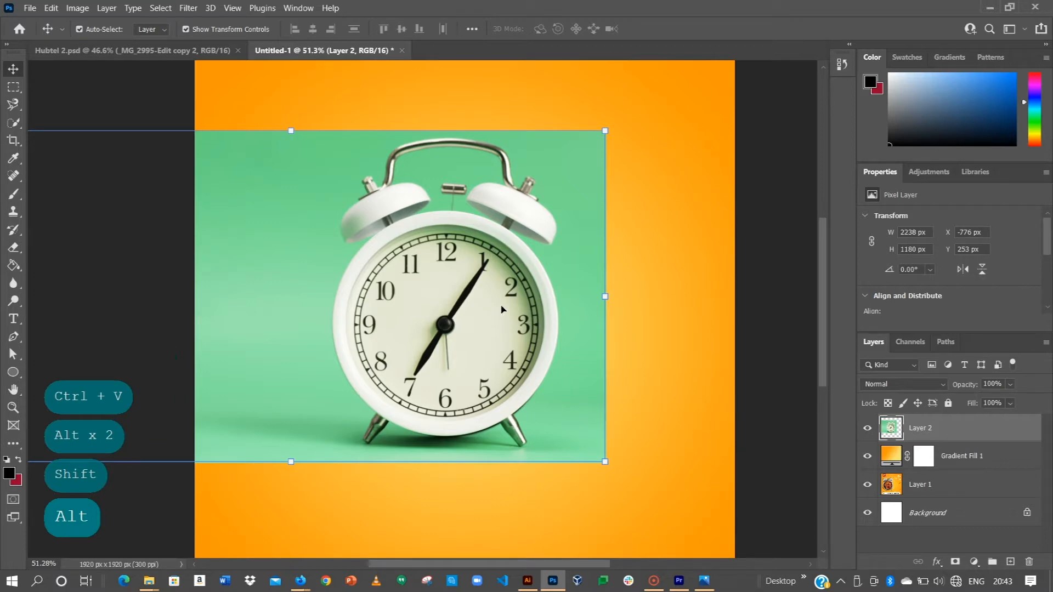
pyautogui.moveTo(471, 275); pyautogui.dragTo(488, 283)
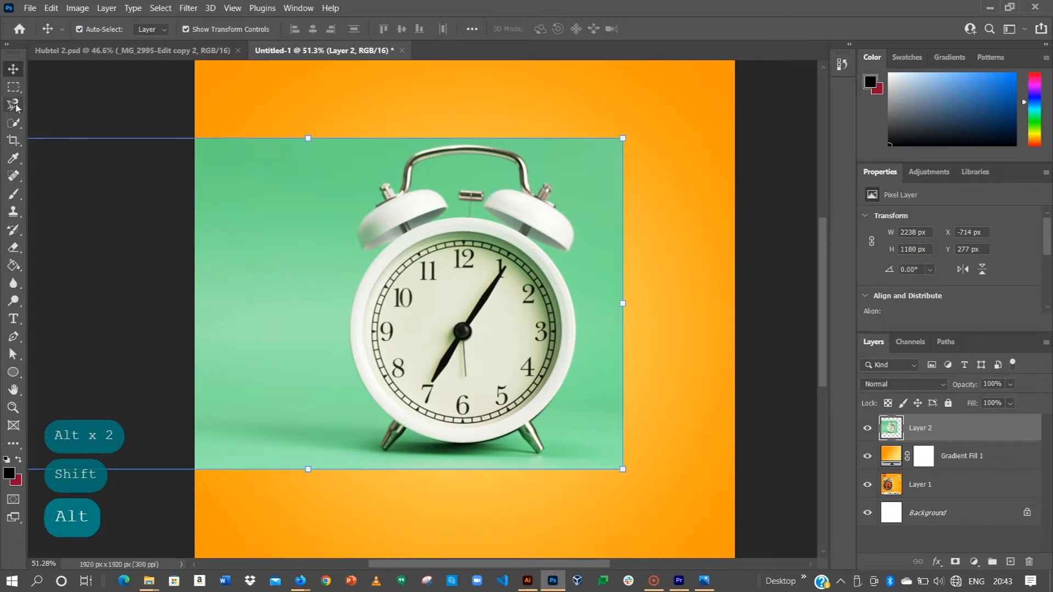
# Select the alarm clock with the Quick Selection tool and include the underside of its left bell.
pyautogui.click(13, 123)
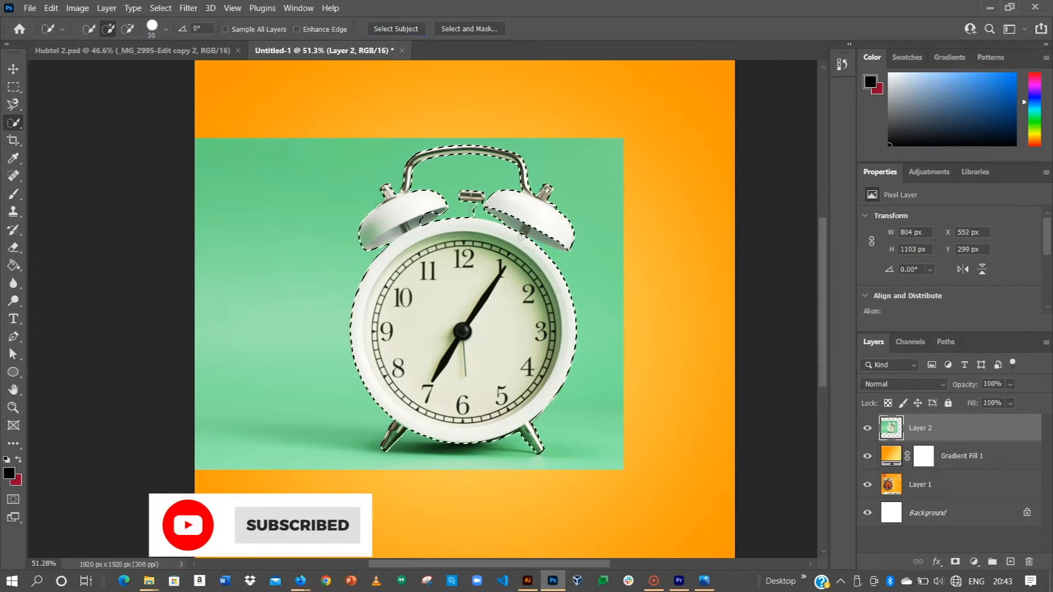
pyautogui.scroll(5, 447, 208)
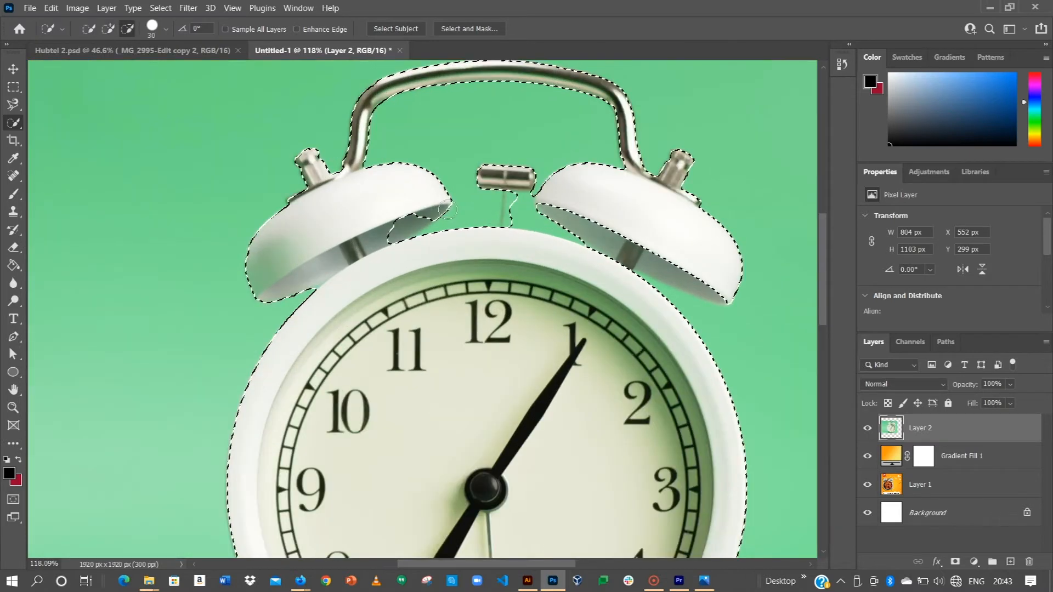
pyautogui.scroll(2, 448, 209)
pyautogui.moveTo(417, 221); pyautogui.dragTo(378, 235)
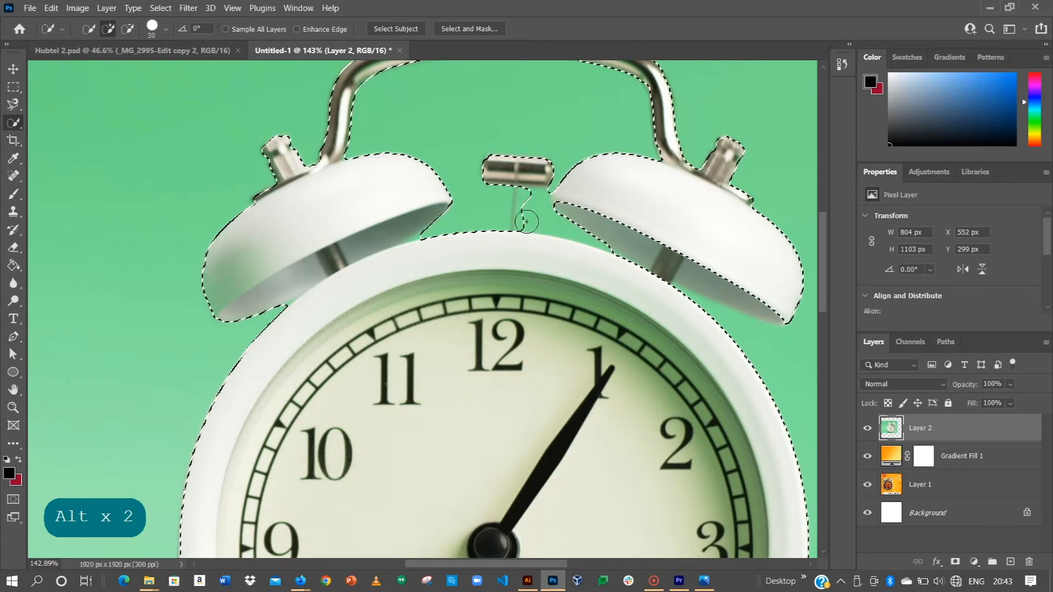
# Refine the clock's quick selection around the central hammer pin and the underside of the right bell.
pyautogui.moveTo(565, 215); pyautogui.dragTo(558, 202)
pyautogui.moveTo(648, 267); pyautogui.dragTo(572, 223)
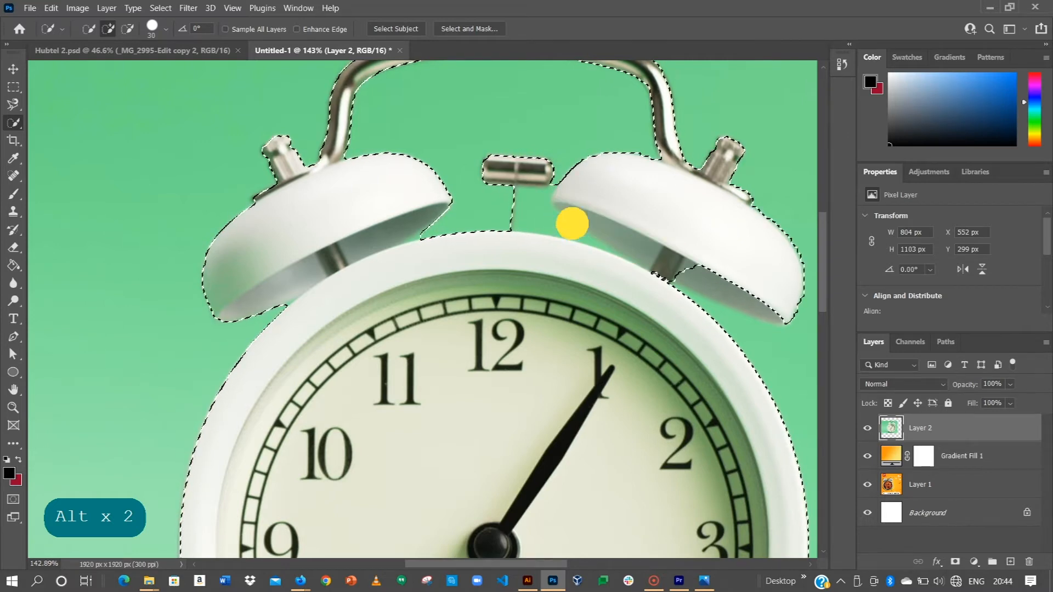
pyautogui.moveTo(678, 268); pyautogui.dragTo(580, 236)
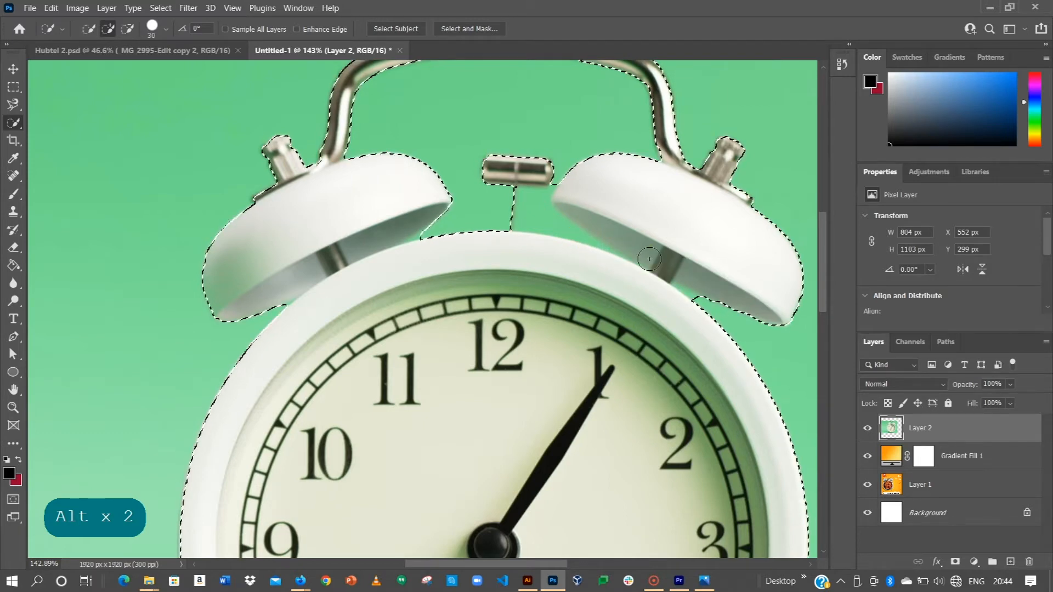
pyautogui.click(673, 282)
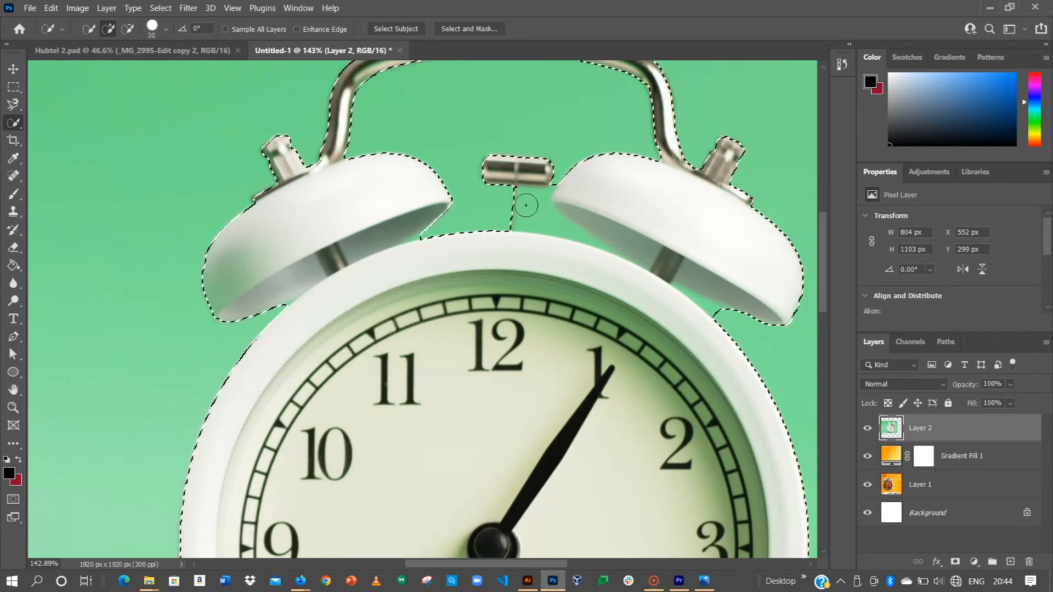
pyautogui.keyDown('alt'); pyautogui.scroll(-2, 614, 277); pyautogui.keyUp('alt')
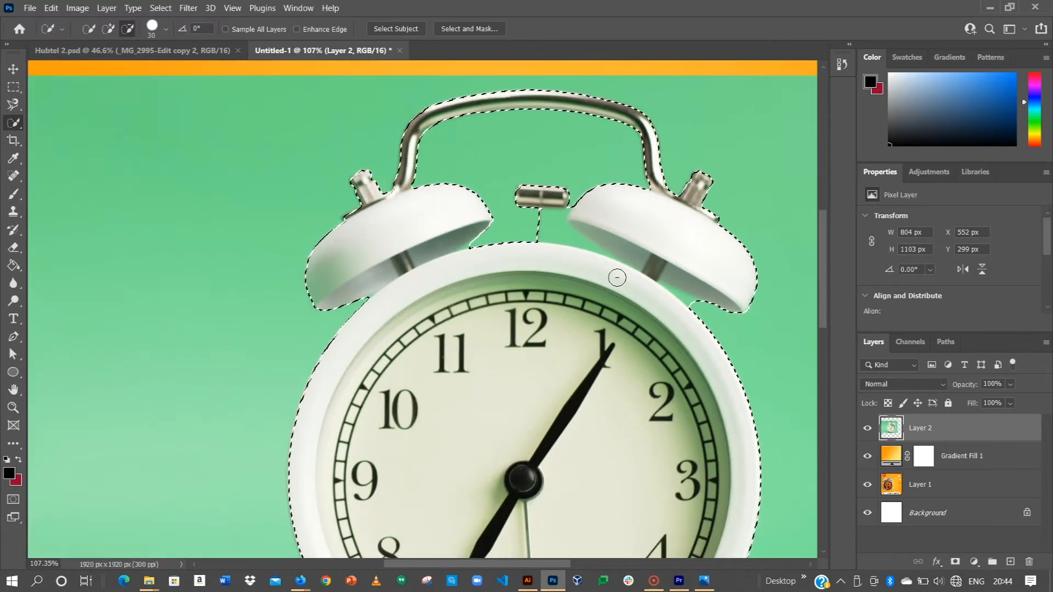
pyautogui.keyDown('alt'); pyautogui.scroll(-3, 617, 278); pyautogui.keyUp('alt')
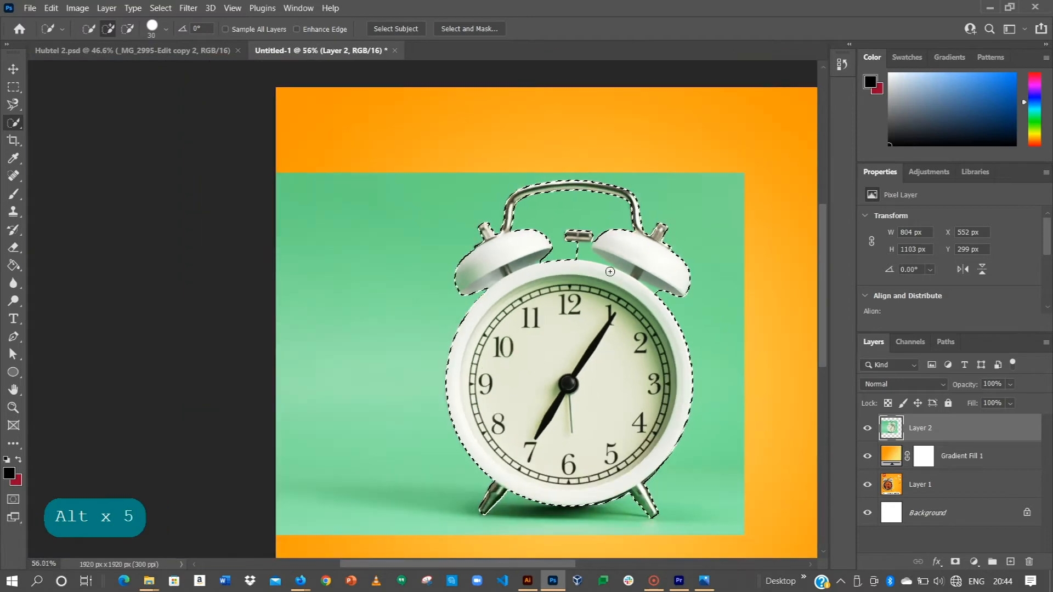
pyautogui.keyDown('alt'); pyautogui.scroll(3, 610, 271); pyautogui.keyUp('alt')
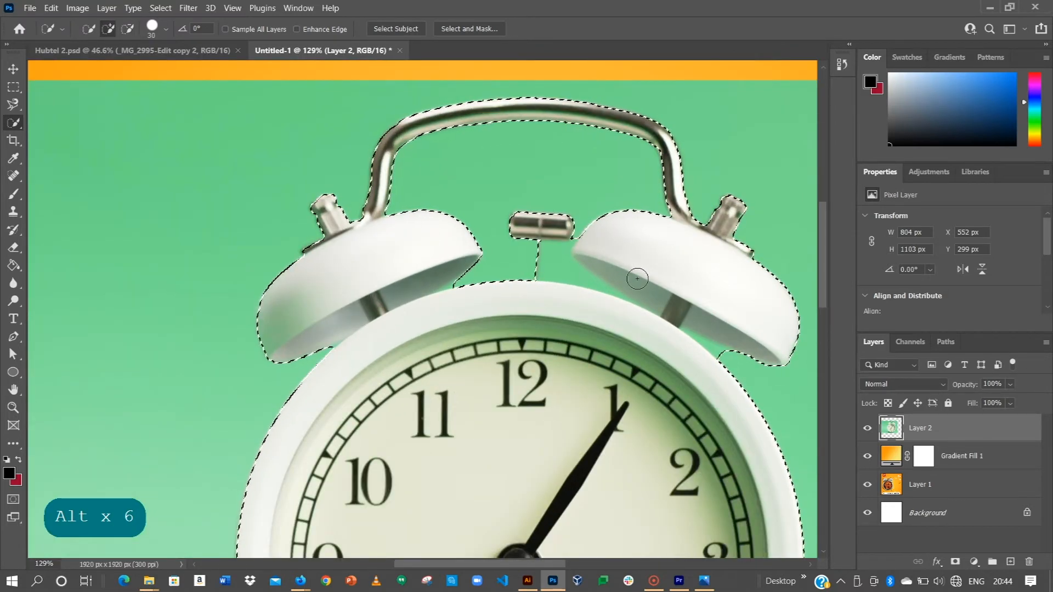
# Use Select and Mask to output the selected clock to a new layer with a layer mask.
pyautogui.click(470, 28)
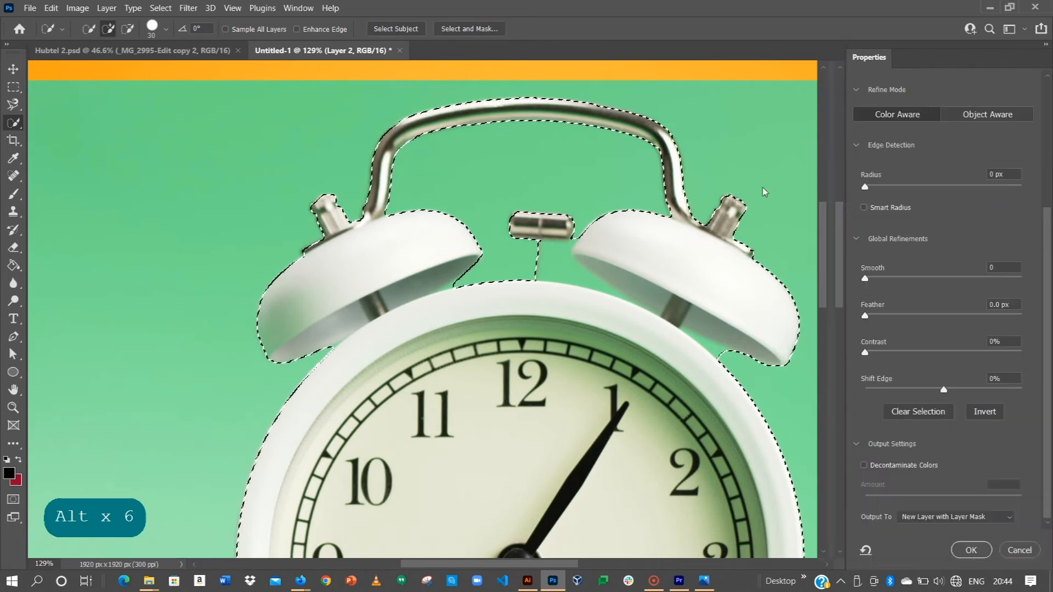
pyautogui.click(936, 519)
pyautogui.click(943, 533)
pyautogui.click(961, 547)
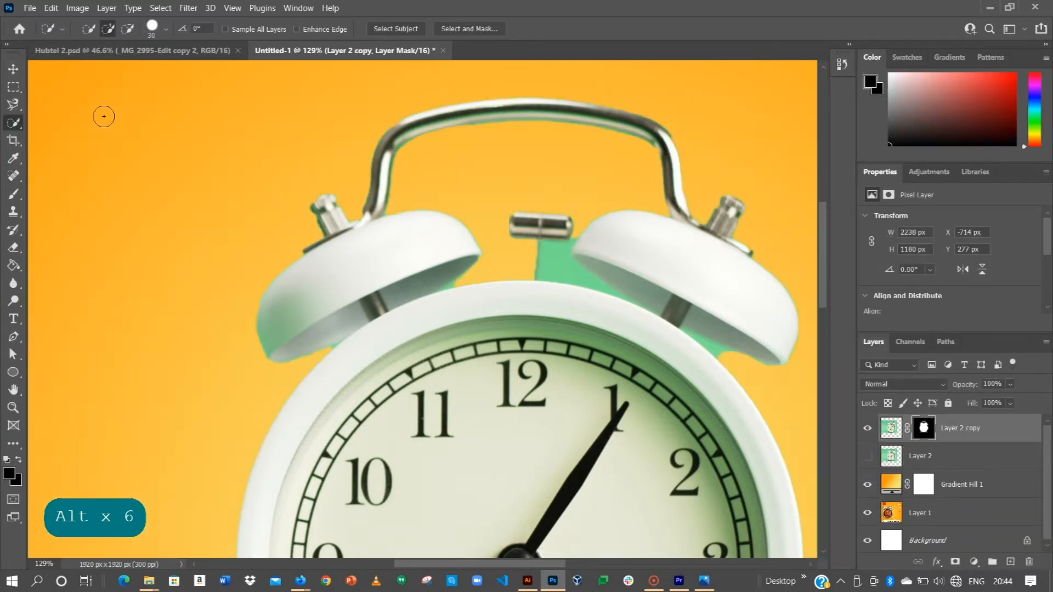
pyautogui.click(8, 68)
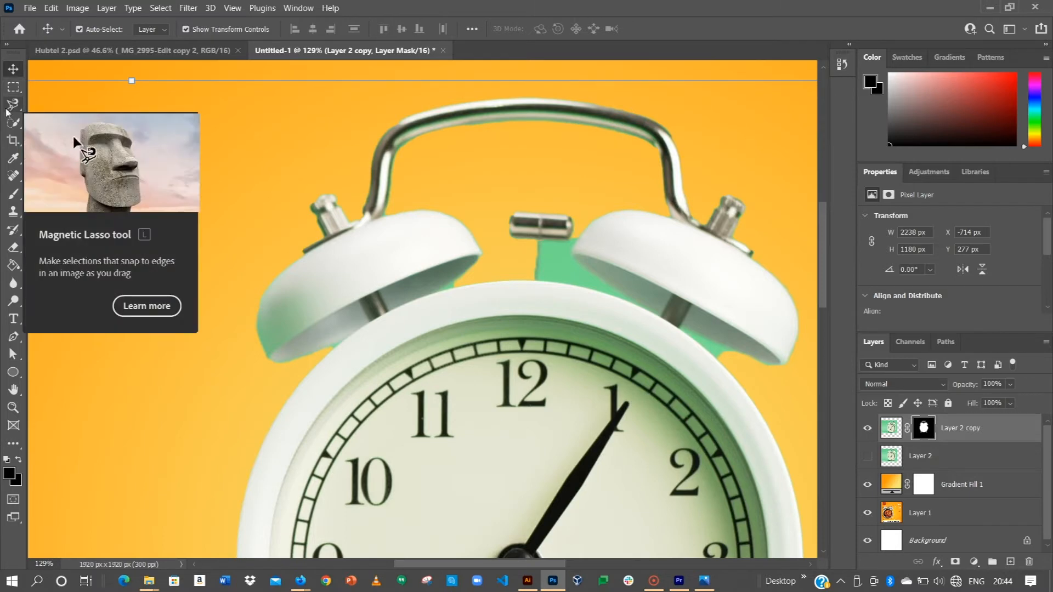
pyautogui.click(14, 122)
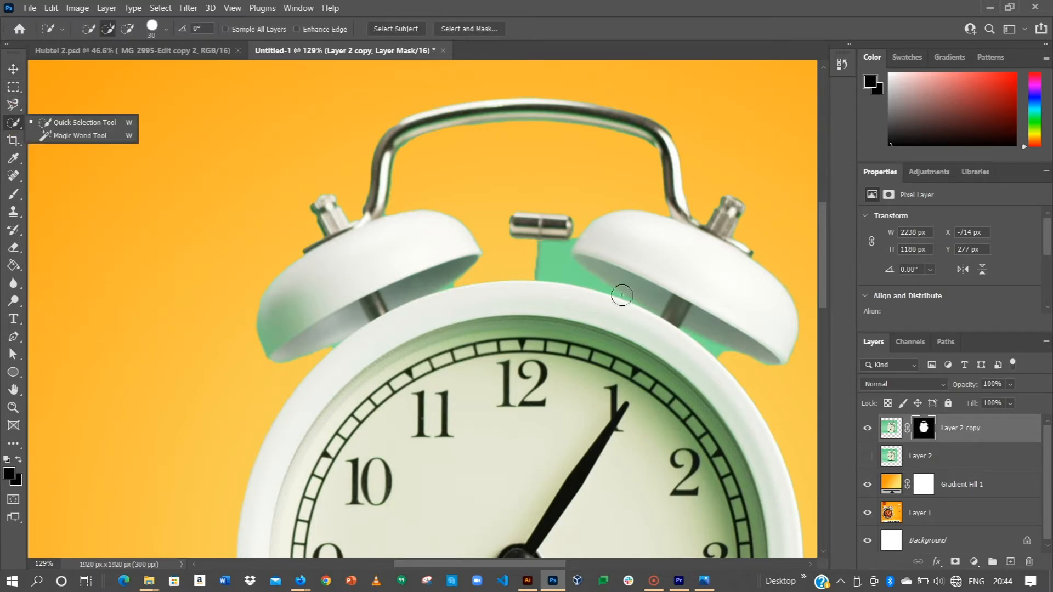
pyautogui.moveTo(554, 257); pyautogui.dragTo(702, 329)
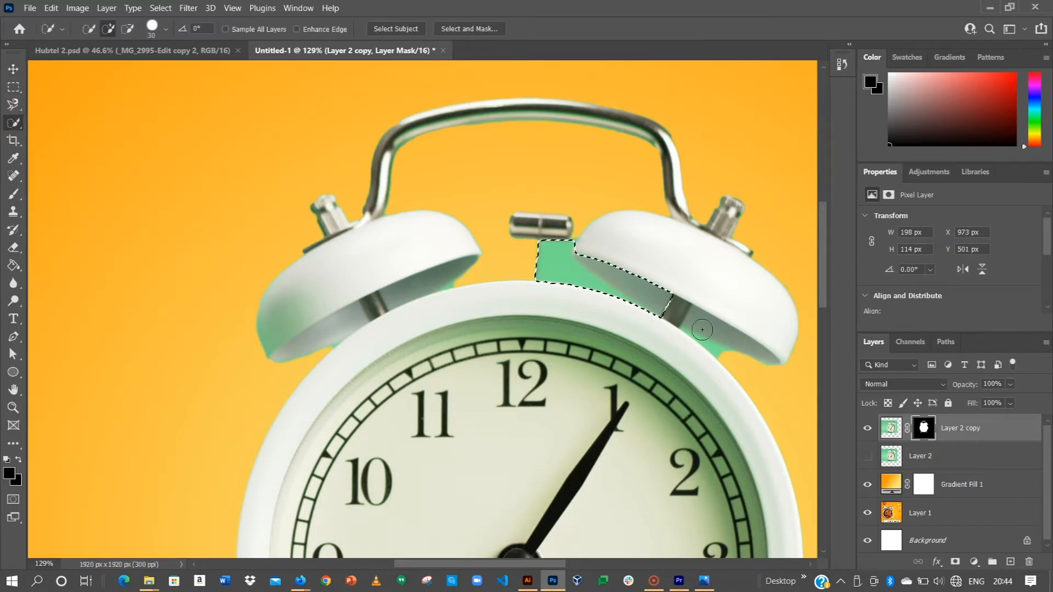
pyautogui.click(702, 343)
pyautogui.click(702, 345)
pyautogui.hotkey('ctrl', 's')
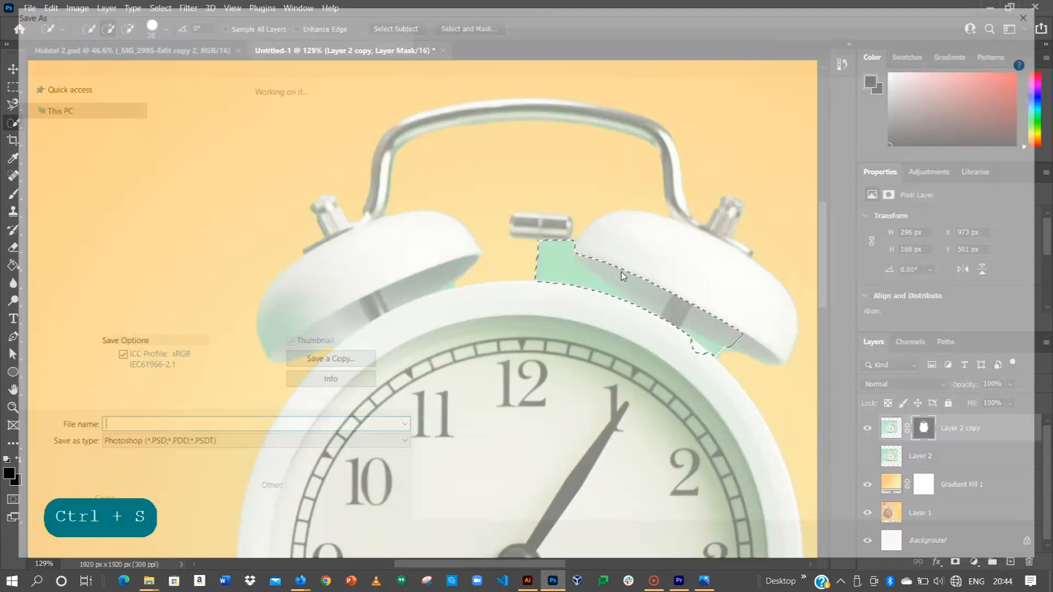
pyautogui.press('ctrl')
pyautogui.press('Escape')
pyautogui.hotkey('ctrl', 'd')
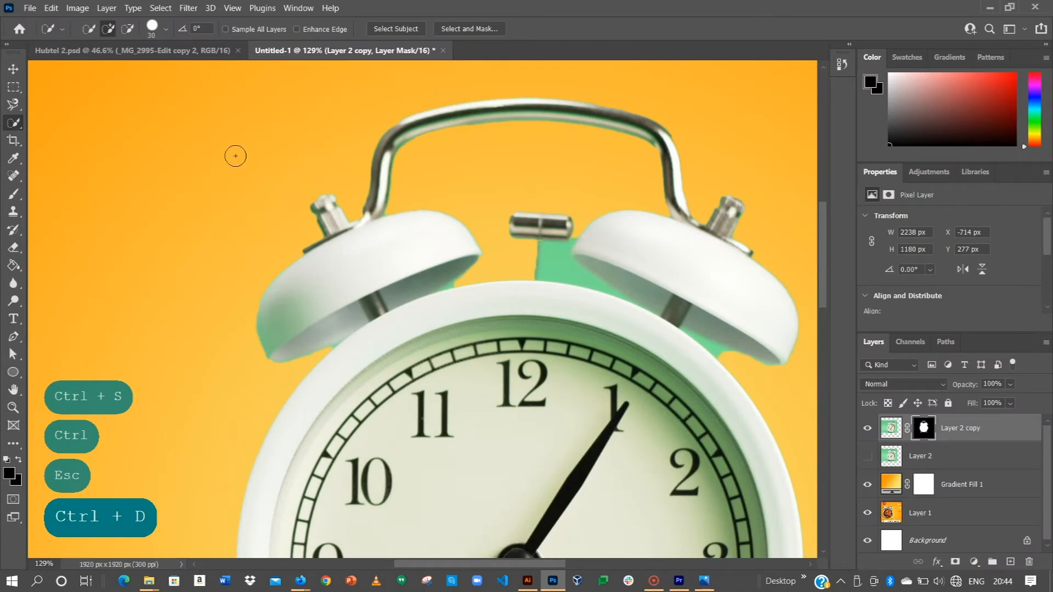
pyautogui.click(13, 69)
pyautogui.scroll(-3, 291, 265)
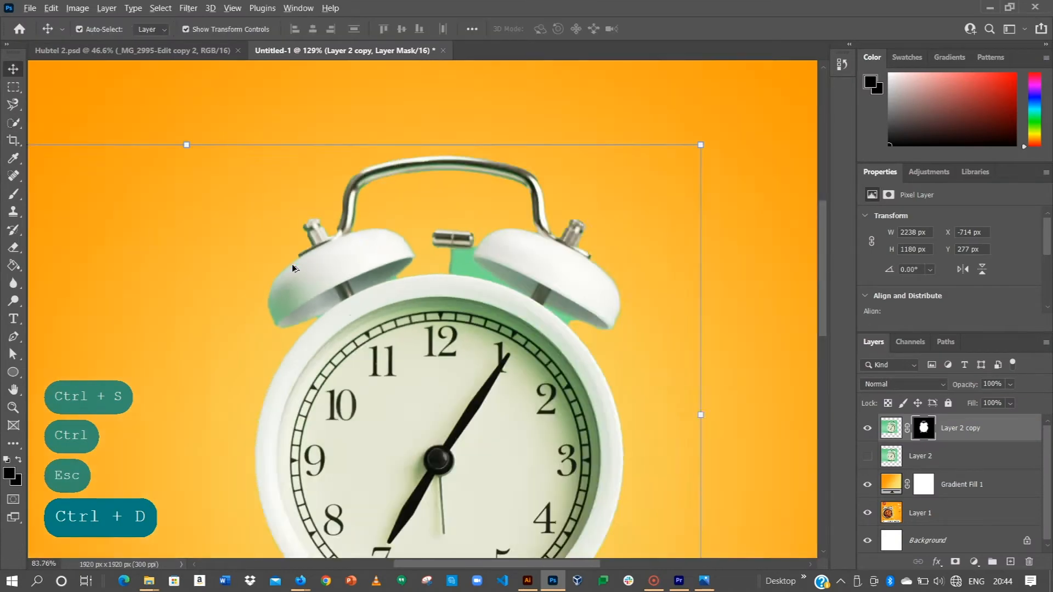
pyautogui.scroll(-3, 292, 264)
pyautogui.press('alt')
pyautogui.scroll(2, 358, 309)
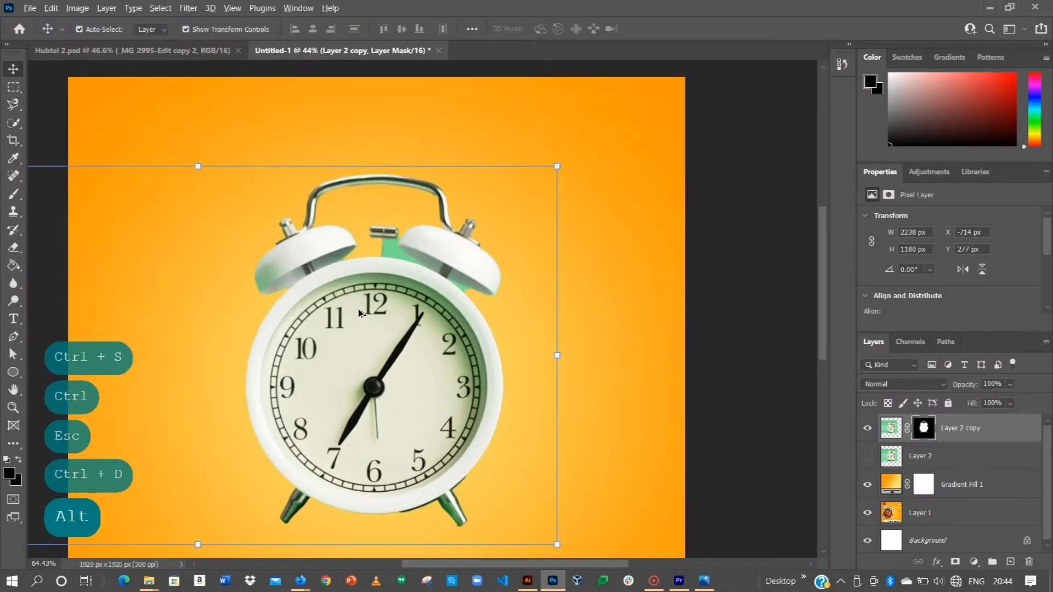
pyautogui.scroll(5, 358, 309)
pyautogui.press('alt')
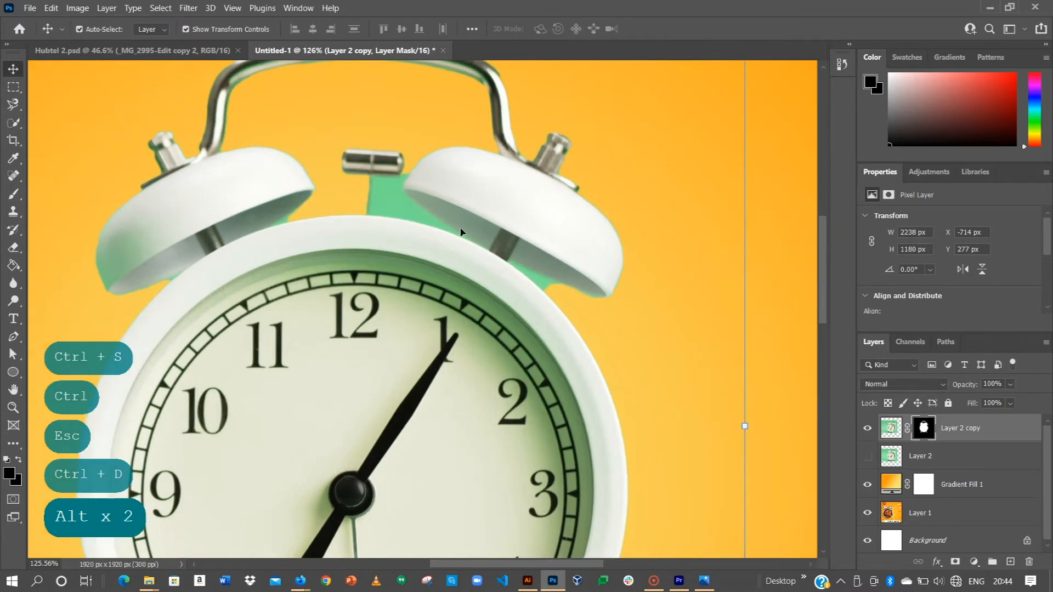
pyautogui.press('alt')
pyautogui.scroll(1, 419, 224)
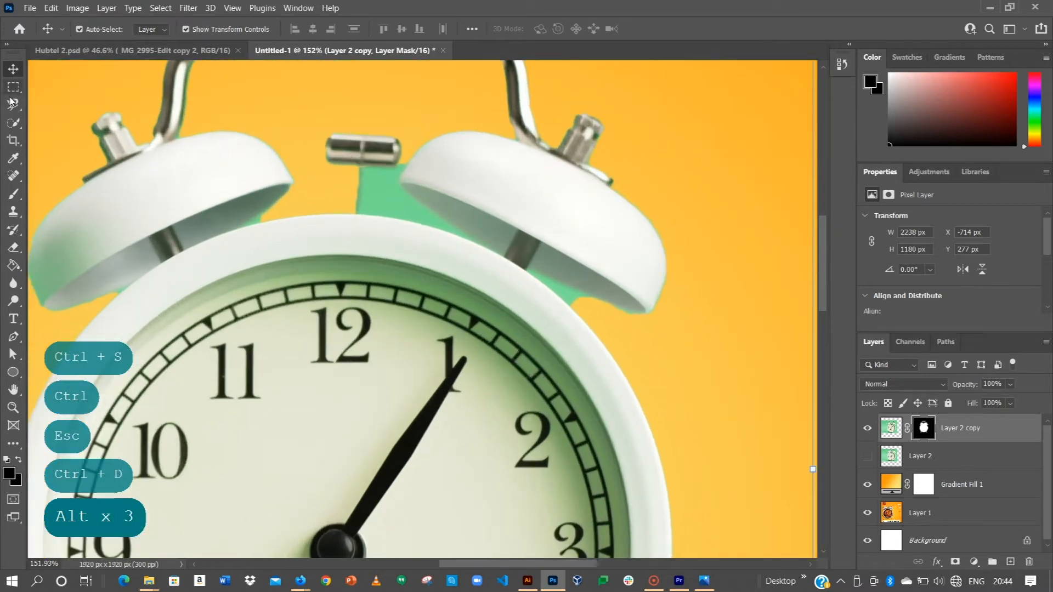
# Outline the green patch between the hammer pin and right bell with the Magnetic Lasso, remove it through the layer mask and deselect.
pyautogui.moveTo(12, 105); pyautogui.dragTo(63, 133)
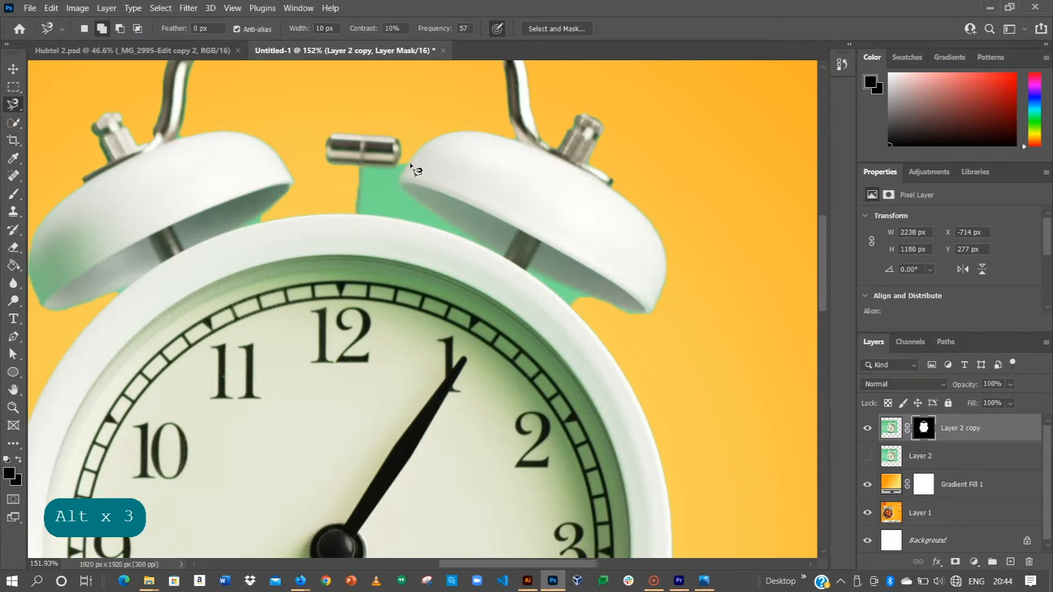
pyautogui.click(395, 181)
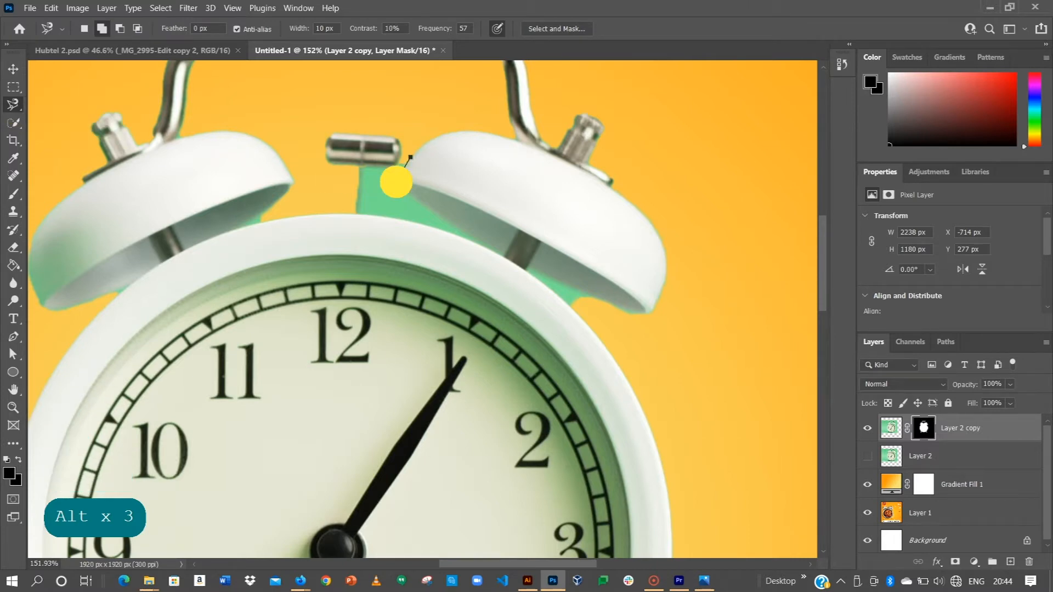
pyautogui.click(422, 207)
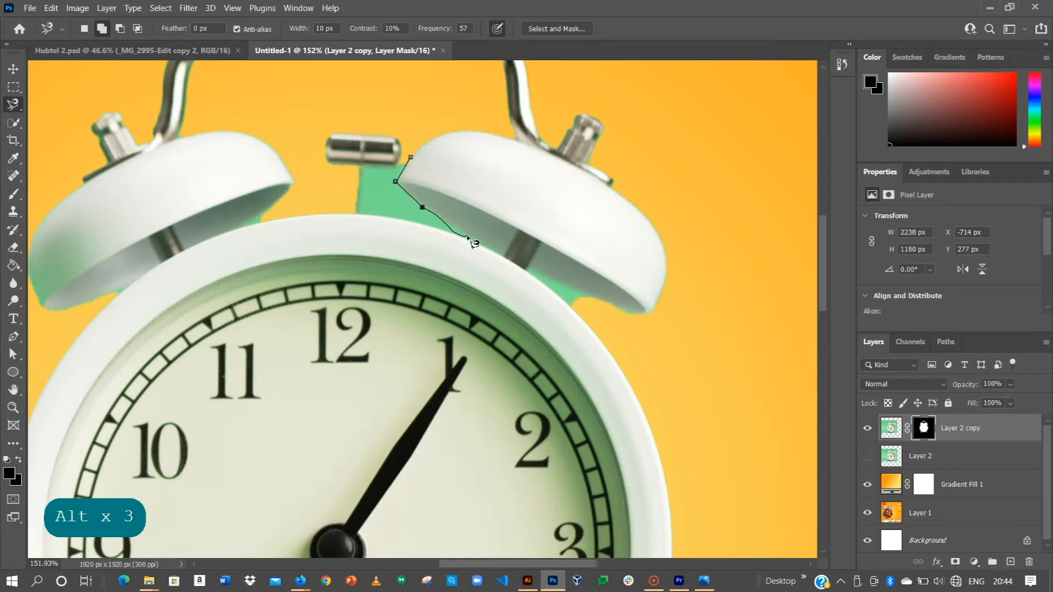
pyautogui.click(459, 231)
pyautogui.press('BackSpace')
pyautogui.click(461, 231)
pyautogui.click(474, 241)
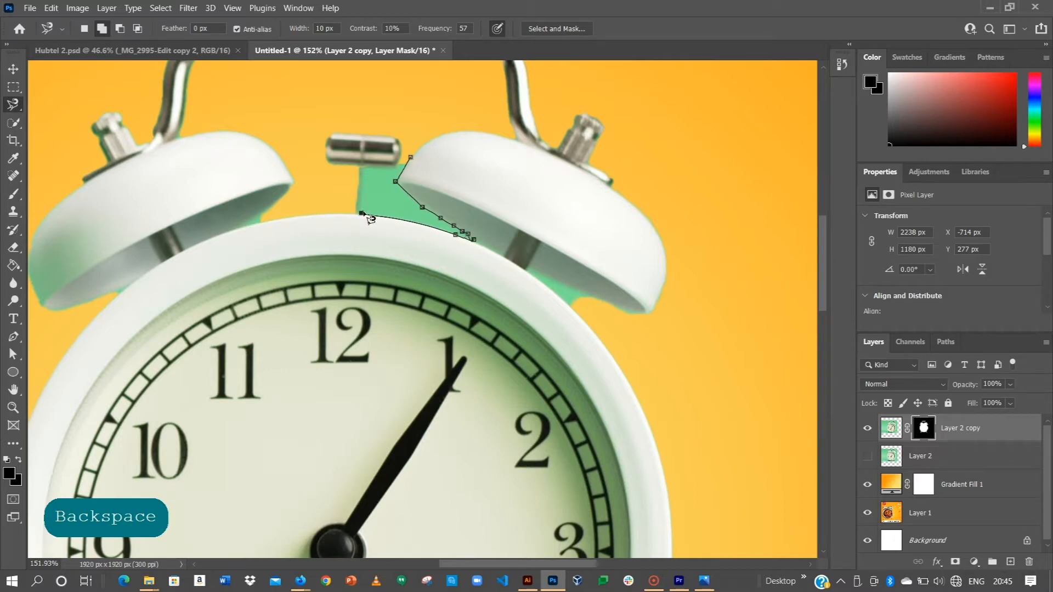
pyautogui.click(364, 201)
pyautogui.click(365, 188)
pyautogui.click(365, 180)
pyautogui.click(365, 174)
pyautogui.press('BackSpace')
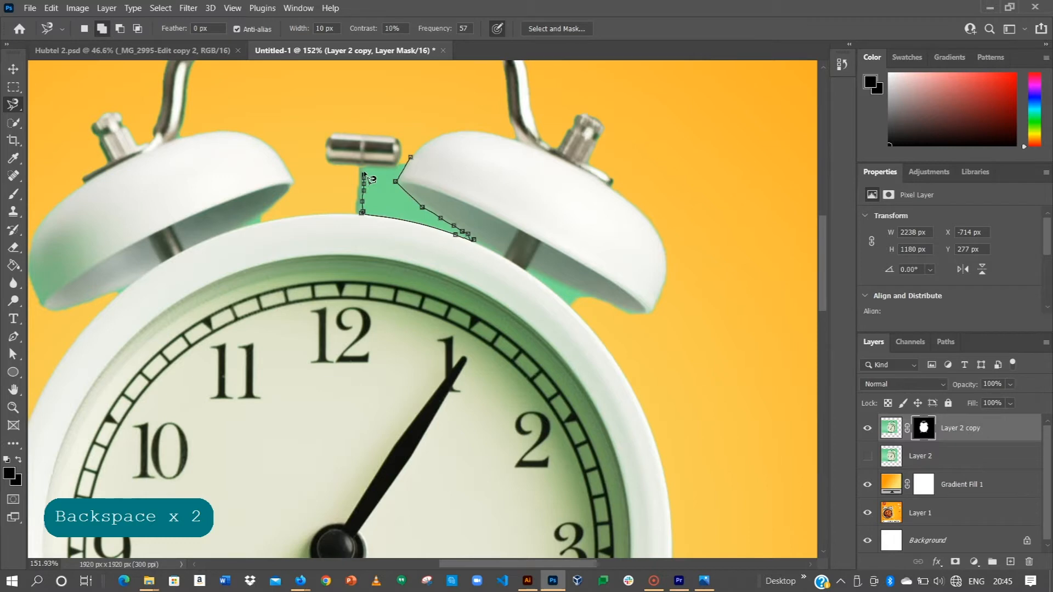
pyautogui.click(411, 158)
pyautogui.press('BackSpace')
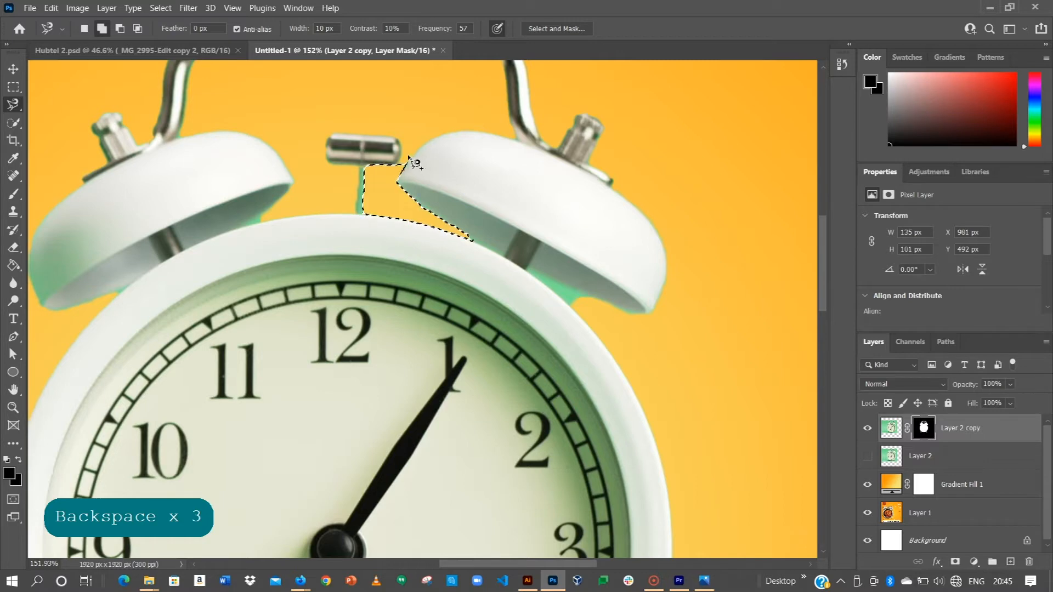
pyautogui.hotkey('ctrl', 'd')
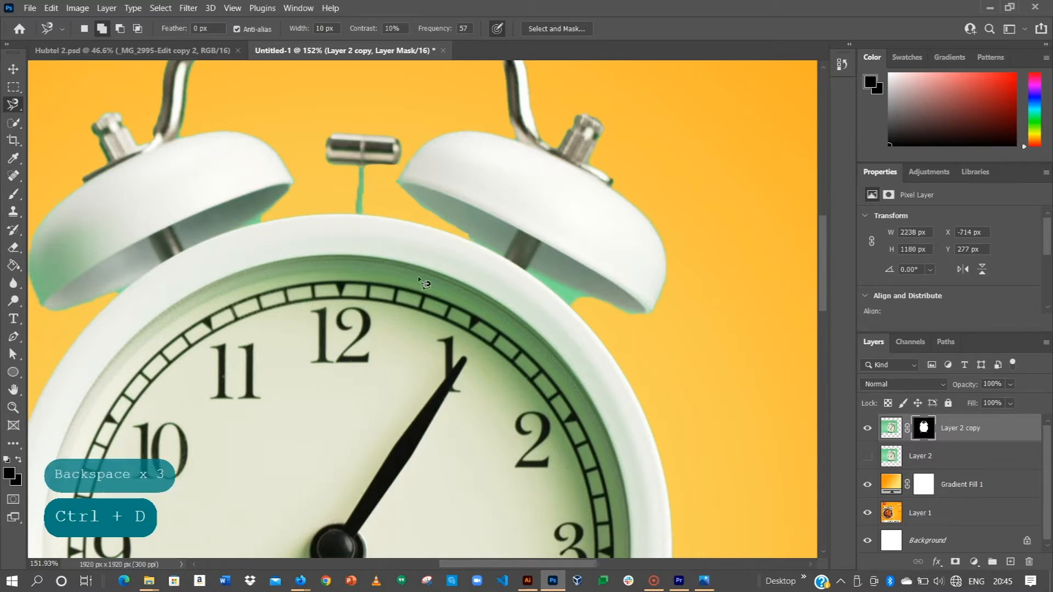
# Outline the leftover green patch beneath the right bell's outer edge with the Magnetic Lasso, remove it through the layer mask and deselect.
pyautogui.click(592, 296)
pyautogui.click(540, 272)
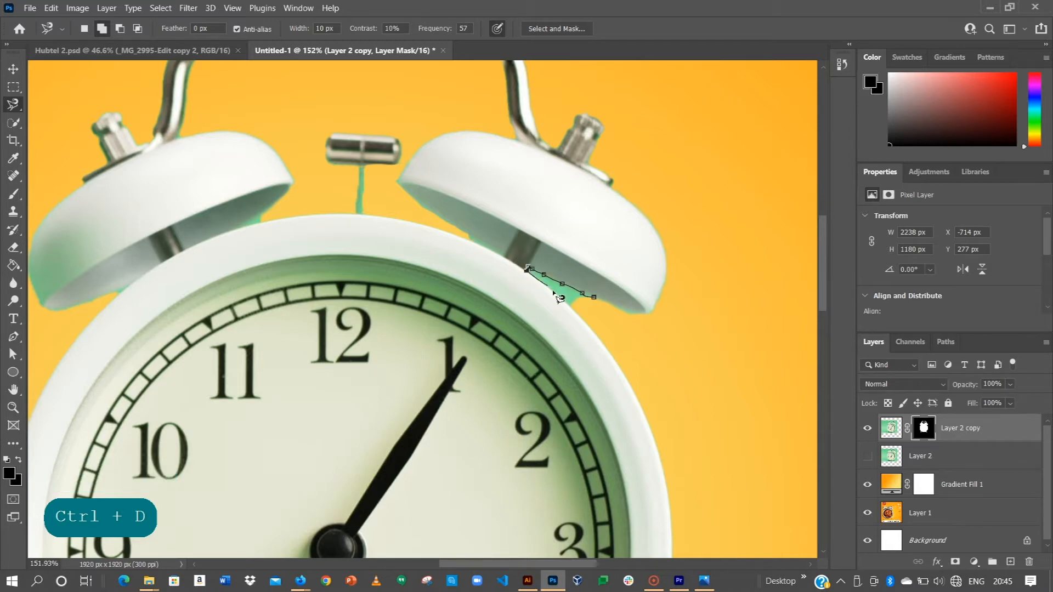
pyautogui.click(596, 300)
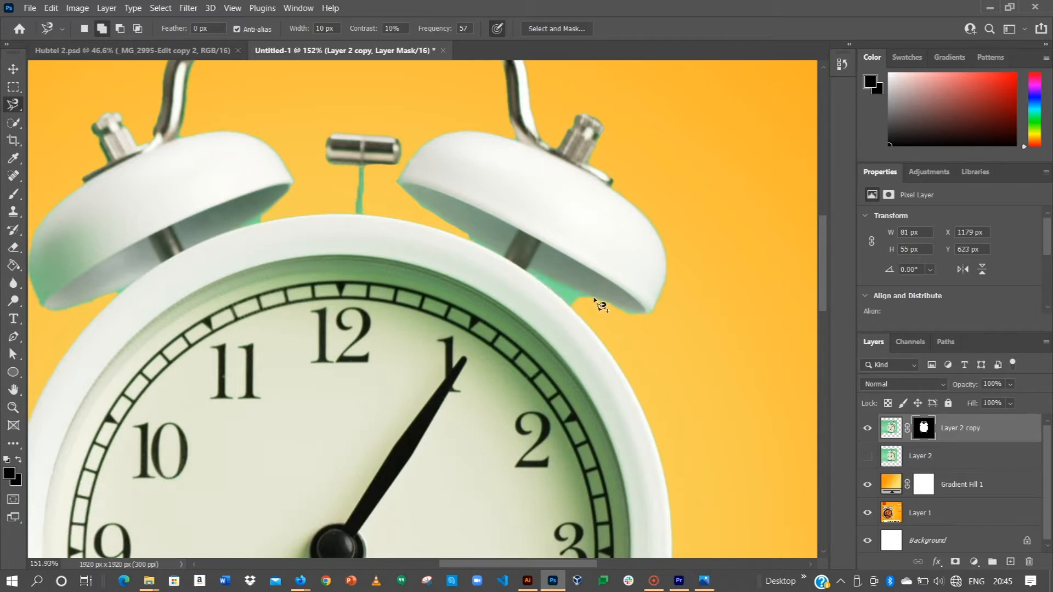
pyautogui.press('BackSpace')
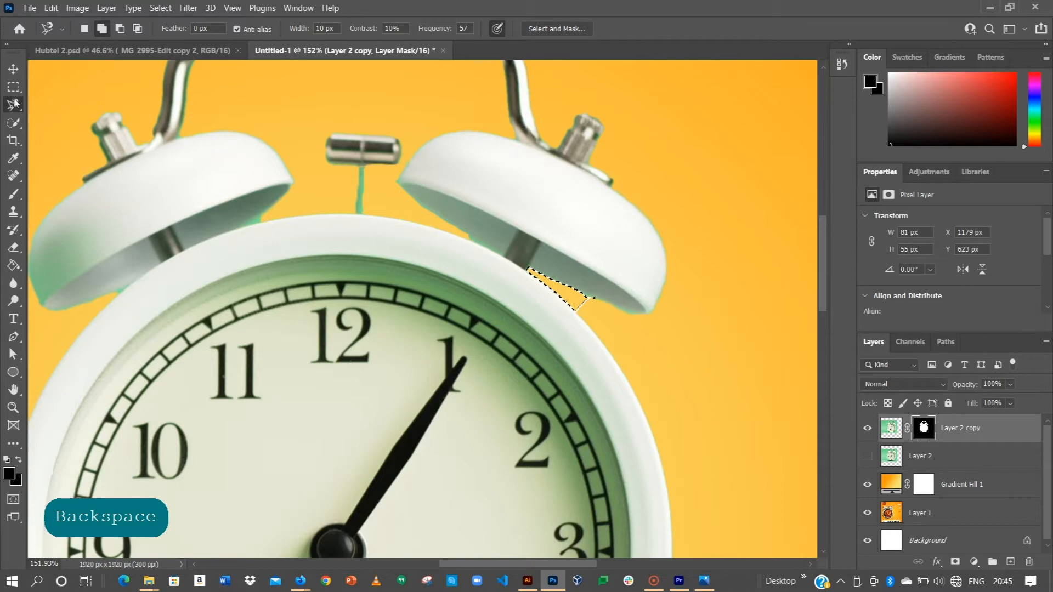
pyautogui.hotkey('ctrl', 'd')
# Move the cut-out clock to the lower left of the canvas, rotate it about -8.4° and apply the transform.
pyautogui.click(13, 68)
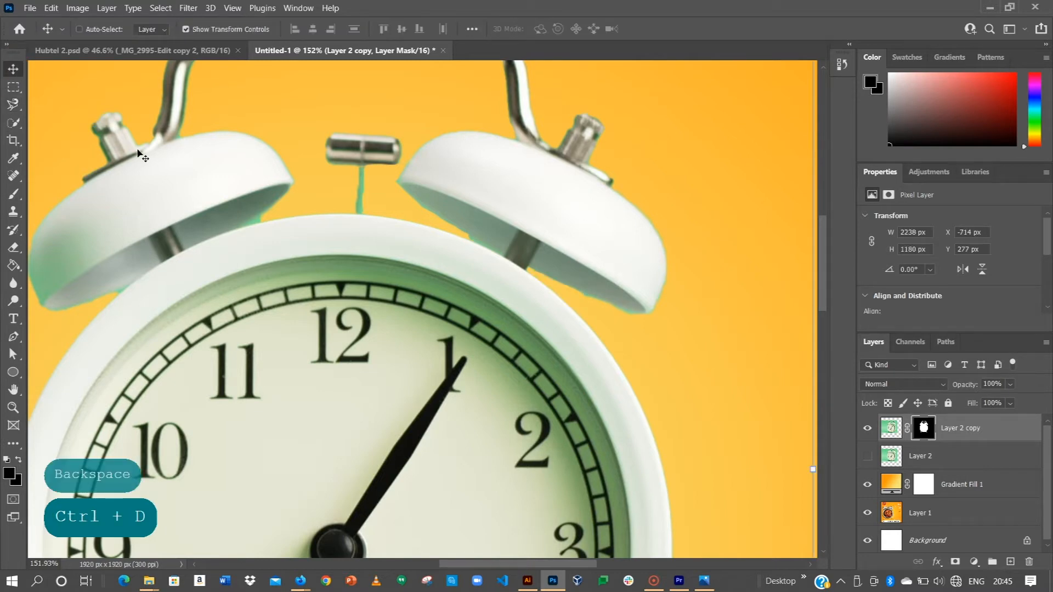
pyautogui.hotkey('ctrl', '0')
pyautogui.click(551, 153)
pyautogui.moveTo(432, 236); pyautogui.dragTo(364, 250)
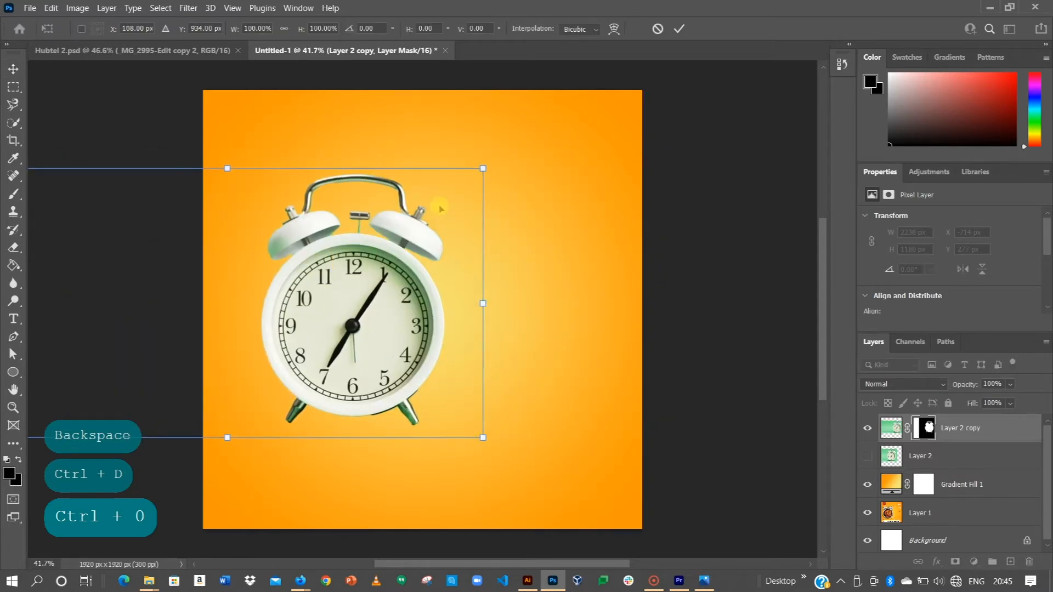
pyautogui.click(490, 163)
pyautogui.moveTo(497, 165); pyautogui.dragTo(460, 137)
pyautogui.moveTo(367, 277); pyautogui.dragTo(371, 324)
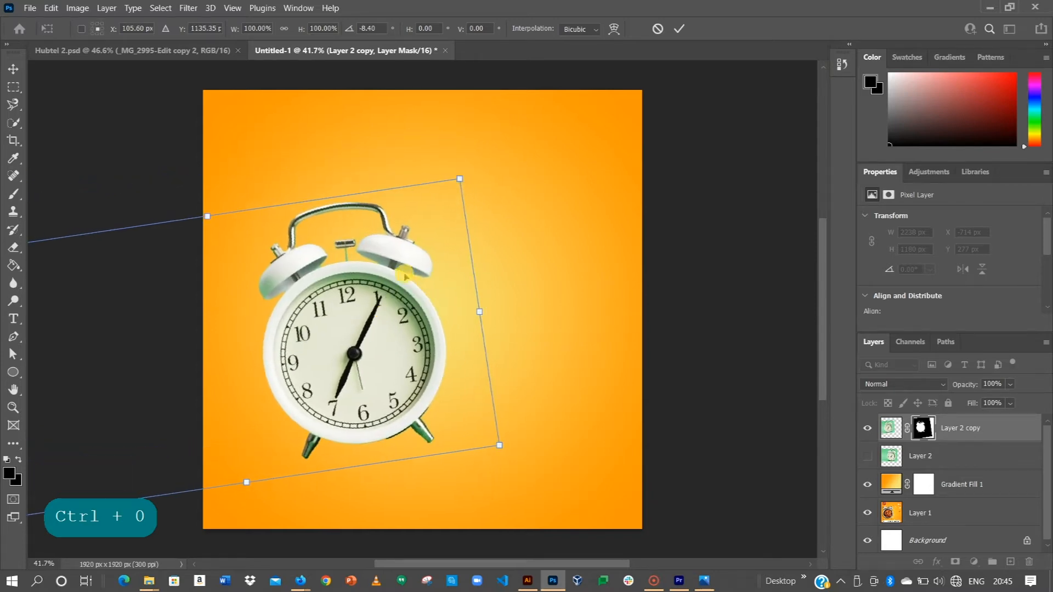
pyautogui.click(679, 28)
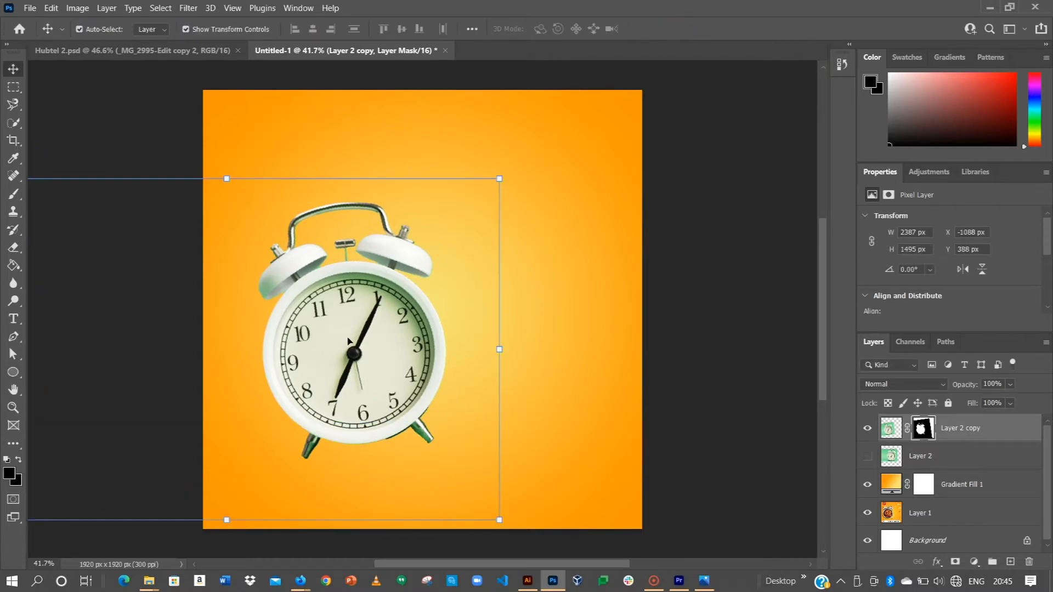
# Fine-tune the tilted clock's position to X -1097 px, Y 388 px and deselect its layer.
pyautogui.moveTo(331, 373); pyautogui.dragTo(321, 363)
pyautogui.click(765, 335)
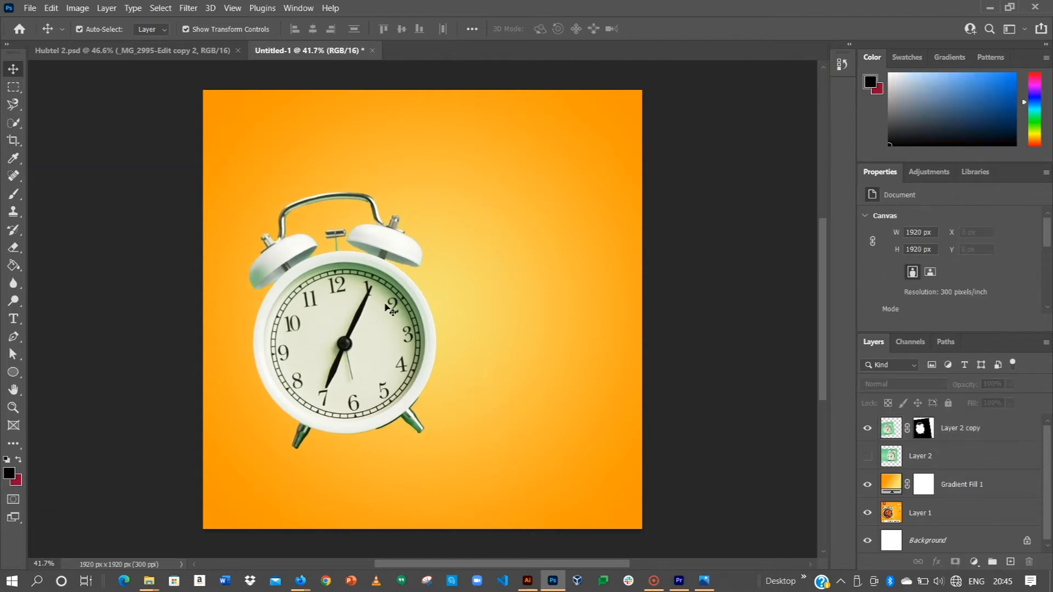
pyautogui.moveTo(381, 299); pyautogui.dragTo(387, 311)
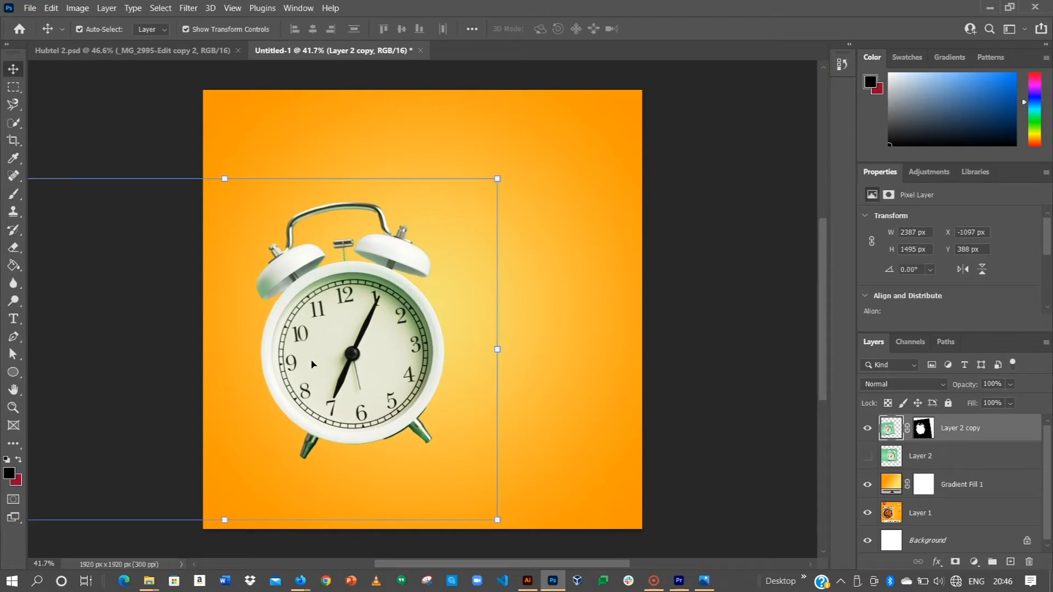
pyautogui.click(51, 127)
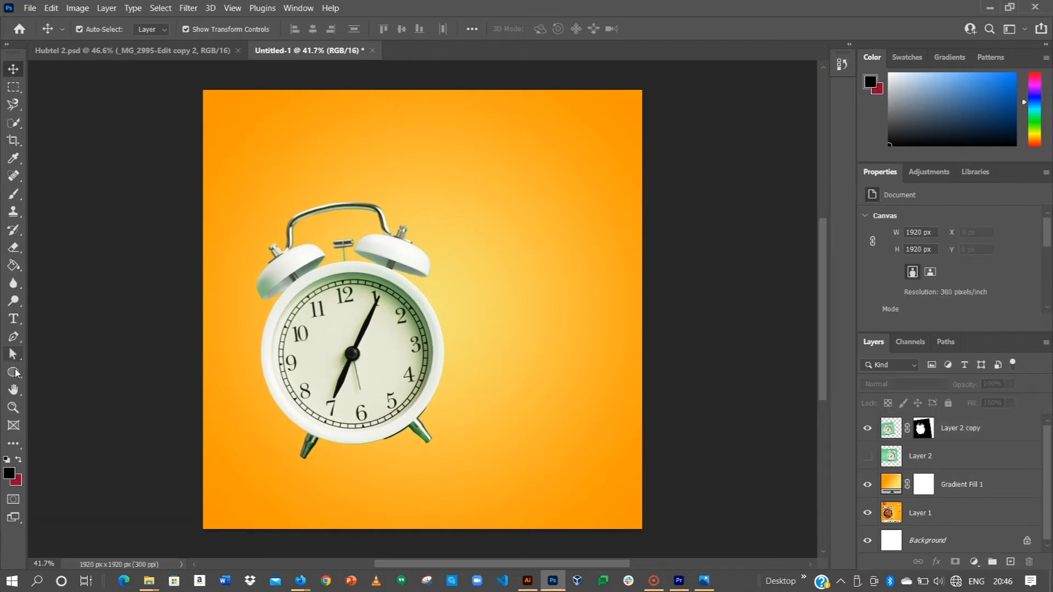
# Draw a white circle about 690 px in diameter over the clock face, starting from the centre of the hands.
pyautogui.click(14, 373)
pyautogui.click(13, 369)
pyautogui.click(13, 369)
pyautogui.moveTo(352, 354); pyautogui.dragTo(431, 507)
pyautogui.click(13, 69)
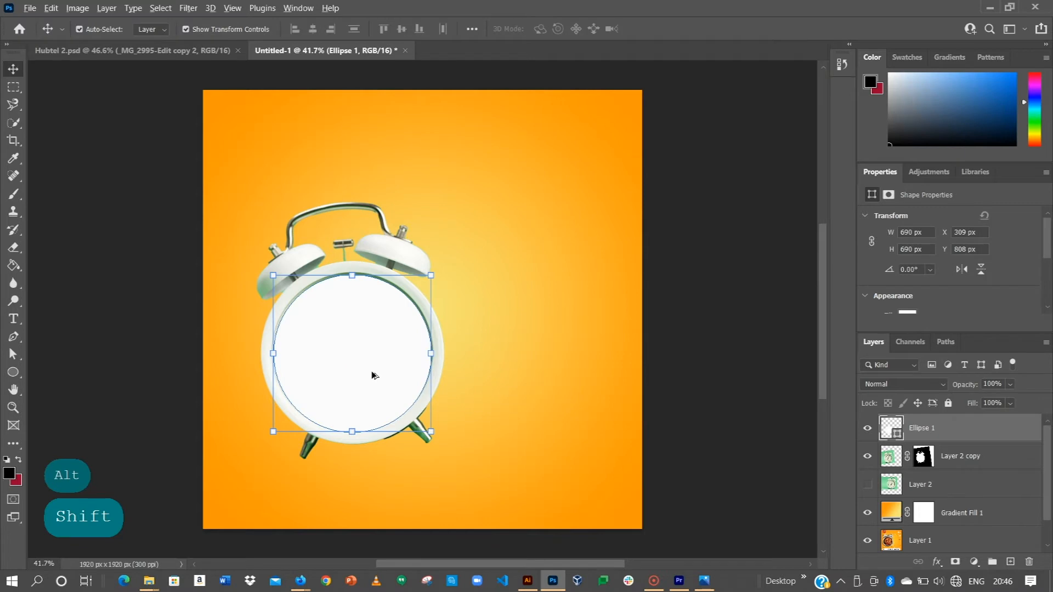
# Align the white circle with the clock face by moving it to X 306 px, Y 800 px.
pyautogui.scroll(3, 373, 376)
pyautogui.moveTo(361, 348); pyautogui.dragTo(361, 345)
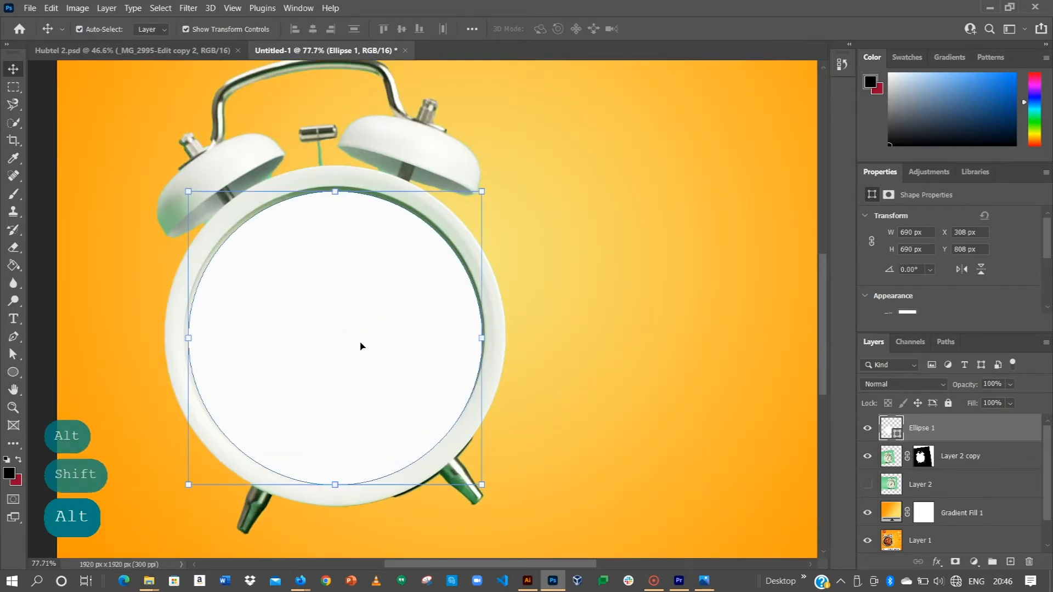
pyautogui.press('Up')
pyautogui.press('Up')
pyautogui.press('Up')
pyautogui.press('Up')
pyautogui.press('Left')
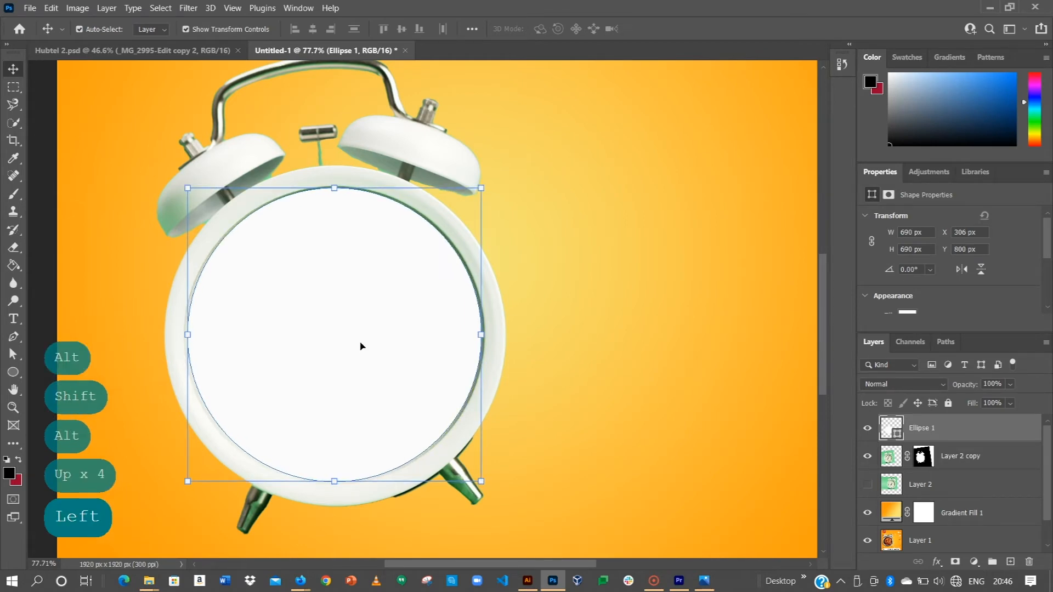
# Scale the circle proportionally about its centre to 101.87% and apply the transform.
pyautogui.press('ctrl')
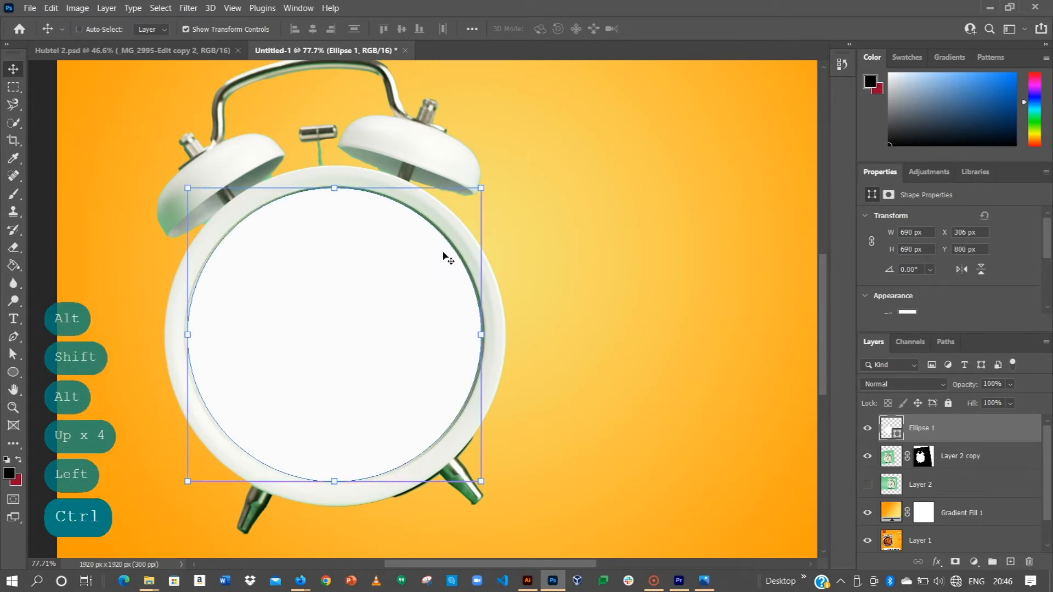
pyautogui.click(481, 481)
pyautogui.moveTo(480, 484); pyautogui.dragTo(484, 486)
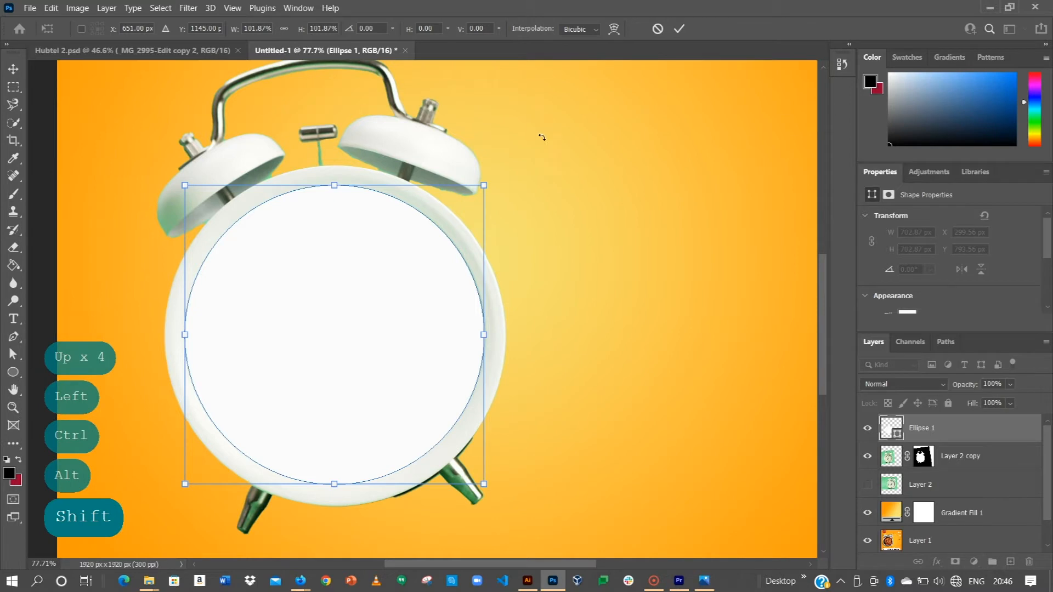
pyautogui.click(680, 30)
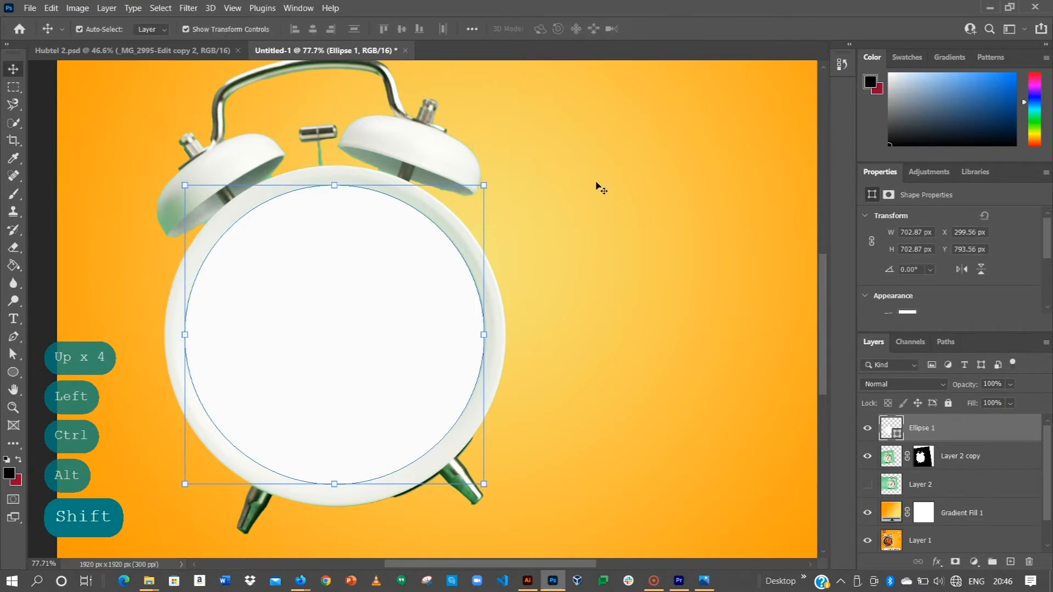
# Nudge the circle to X 301.56 px to centre it inside the clock rim and deselect it.
pyautogui.hotkey('ctrl', '0')
pyautogui.click(722, 177)
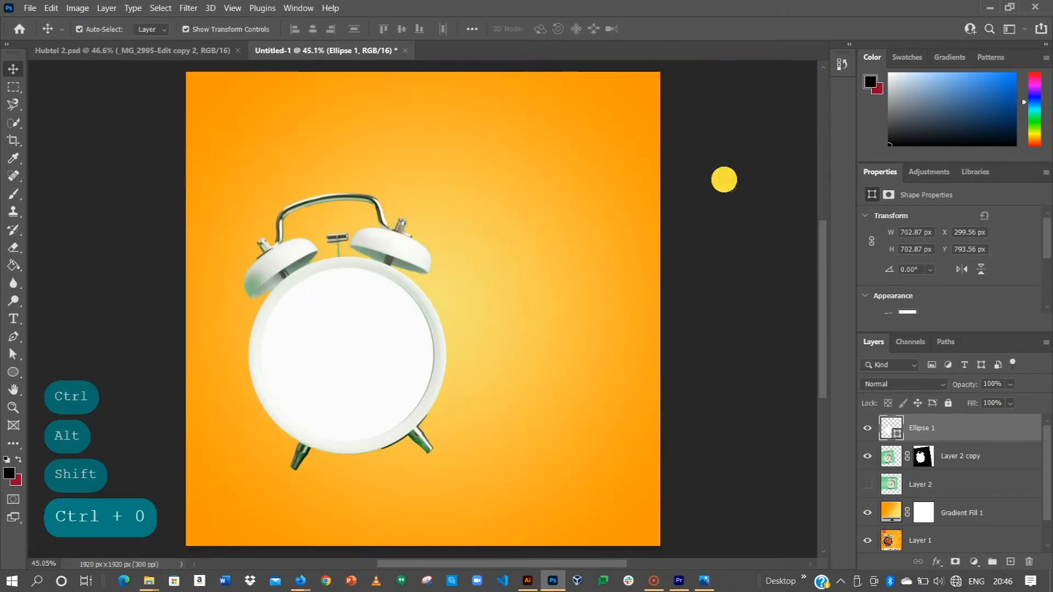
pyautogui.click(382, 355)
pyautogui.press('Right')
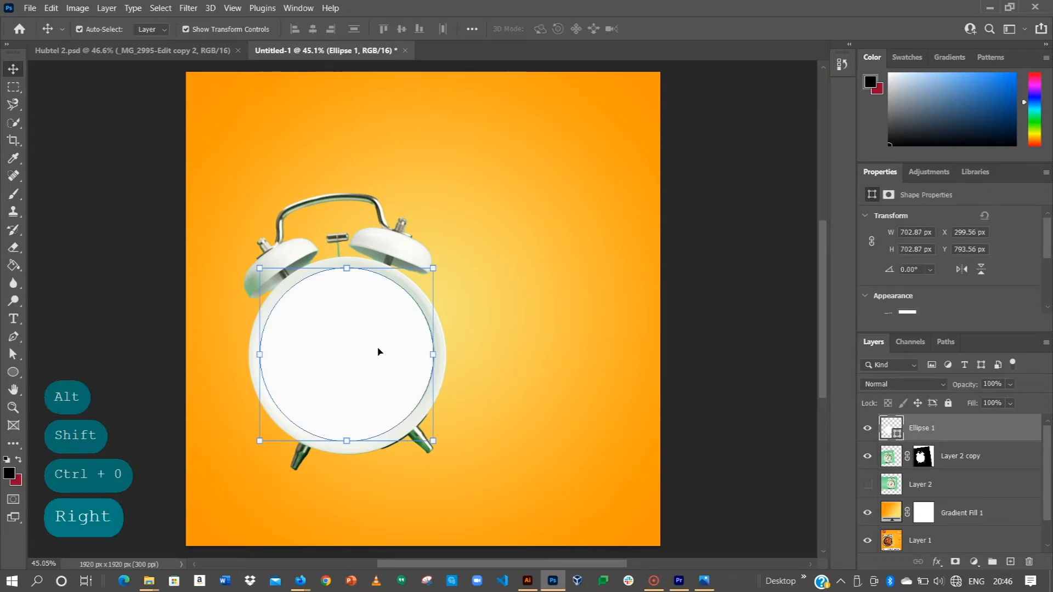
pyautogui.click(642, 309)
pyautogui.click(724, 317)
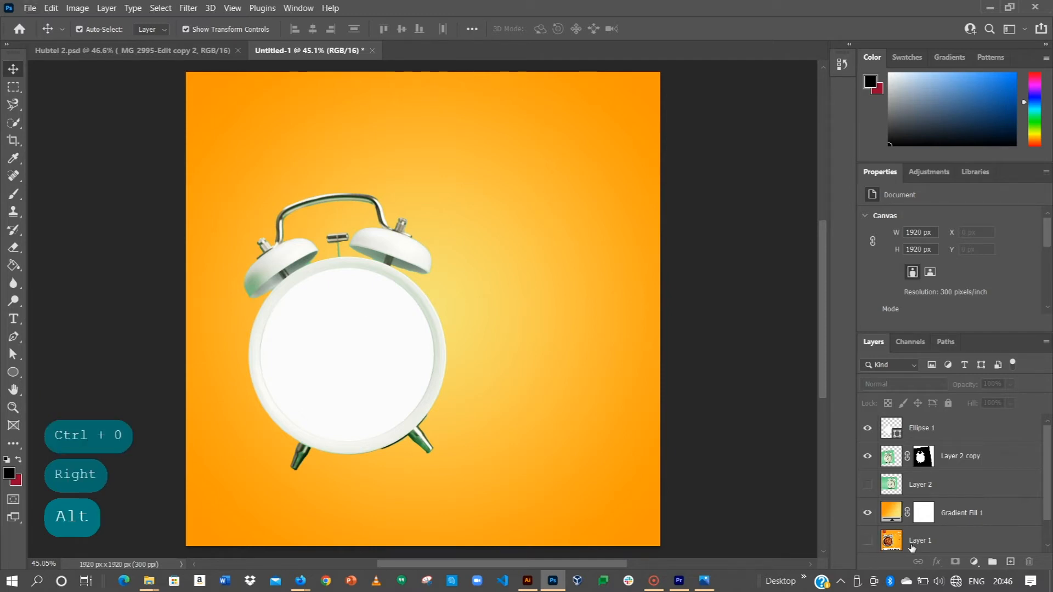
# Bring the reference poster layer (Layer 1) to the top of the layer stack and hide it.
pyautogui.click(868, 541)
pyautogui.click(920, 541)
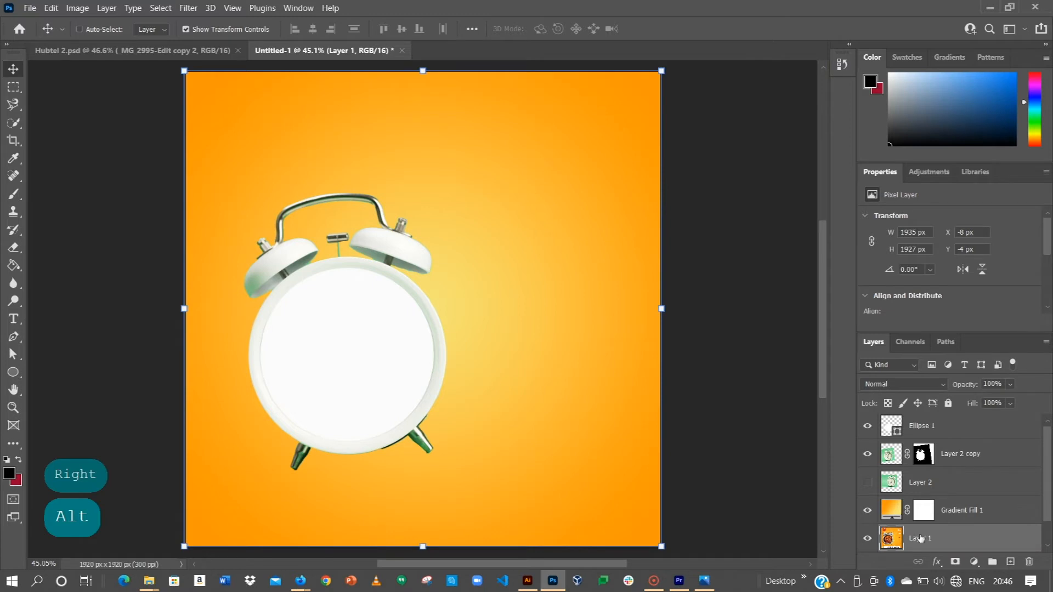
pyautogui.hotkey('ctrl', 'shift', ']')
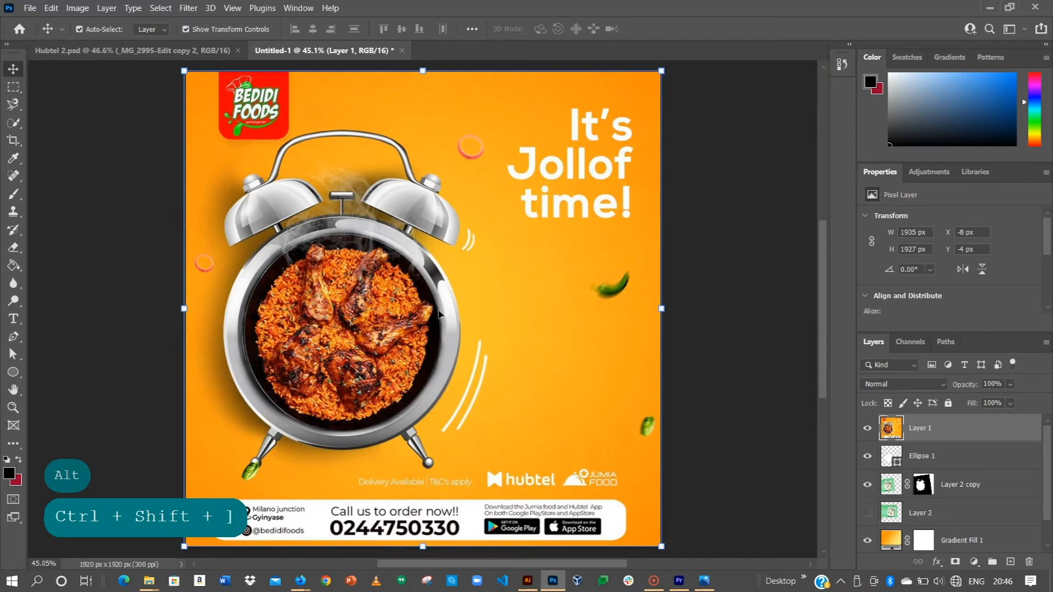
pyautogui.click(867, 431)
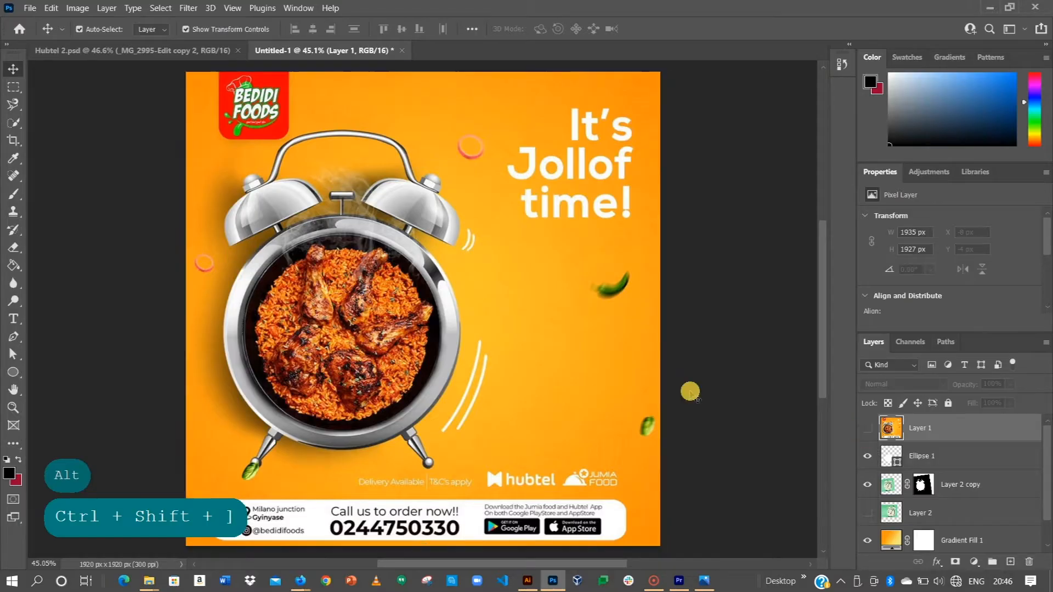
# Place the image _MG_2861-Edit from the Downloads folder into the poster document and confirm the placement.
pyautogui.hotkey('alt', 'Tab')
pyautogui.hotkey('alt', 'Tab')
pyautogui.hotkey('alt', 'Tab')
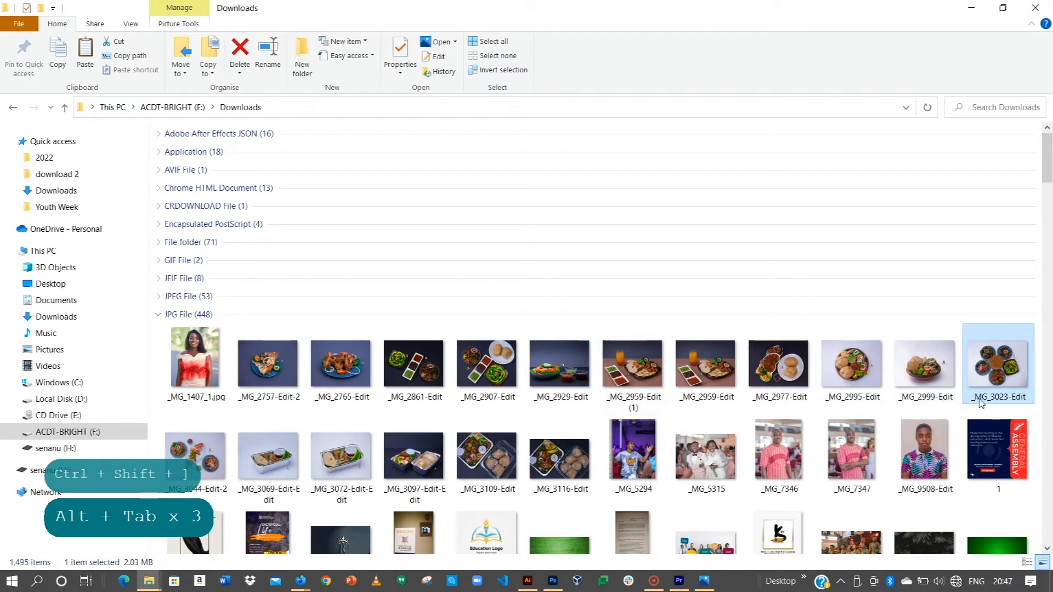
pyautogui.moveTo(338, 365); pyautogui.dragTo(325, 387)
pyautogui.click(407, 373)
pyautogui.moveTo(407, 373); pyautogui.dragTo(340, 354)
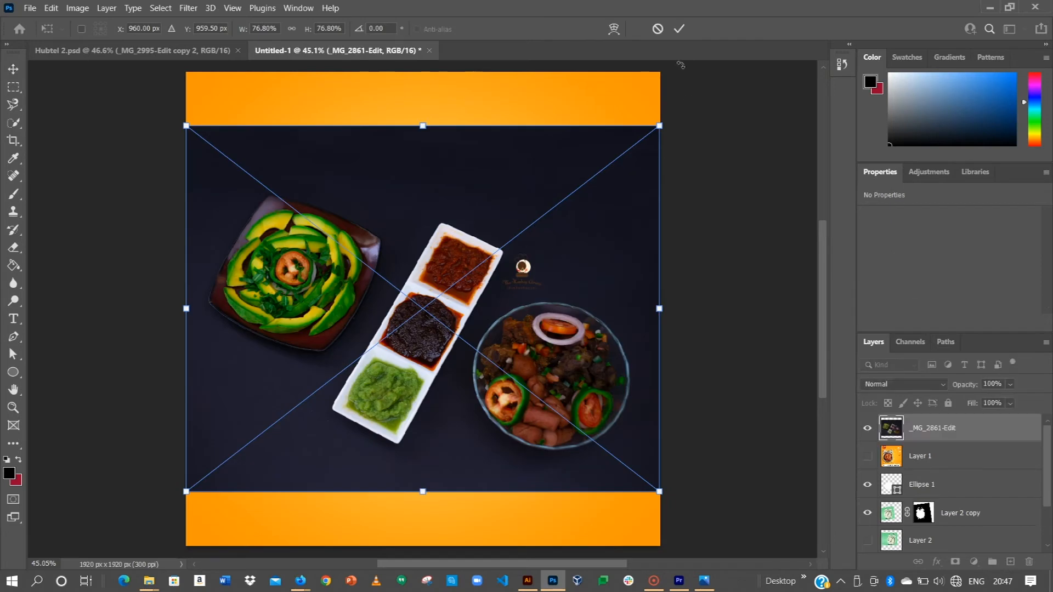
pyautogui.press('Return')
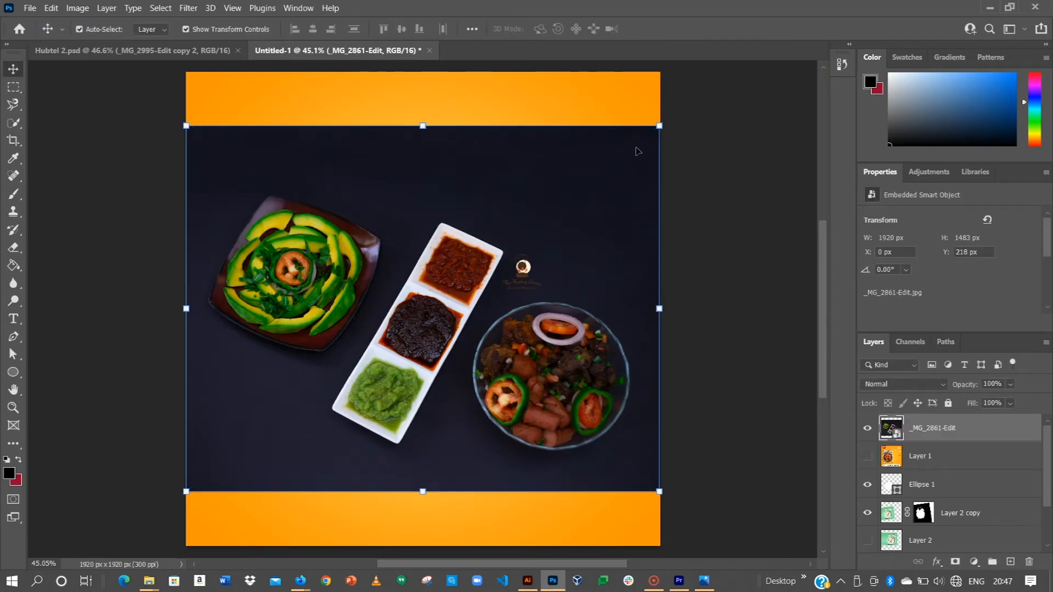
# Scale the placed food image down to about 31.96% and position it over the clock face.
pyautogui.moveTo(659, 127); pyautogui.dragTo(596, 176)
pyautogui.moveTo(386, 285); pyautogui.dragTo(345, 321)
pyautogui.moveTo(554, 212); pyautogui.dragTo(479, 267)
pyautogui.moveTo(424, 320); pyautogui.dragTo(400, 324)
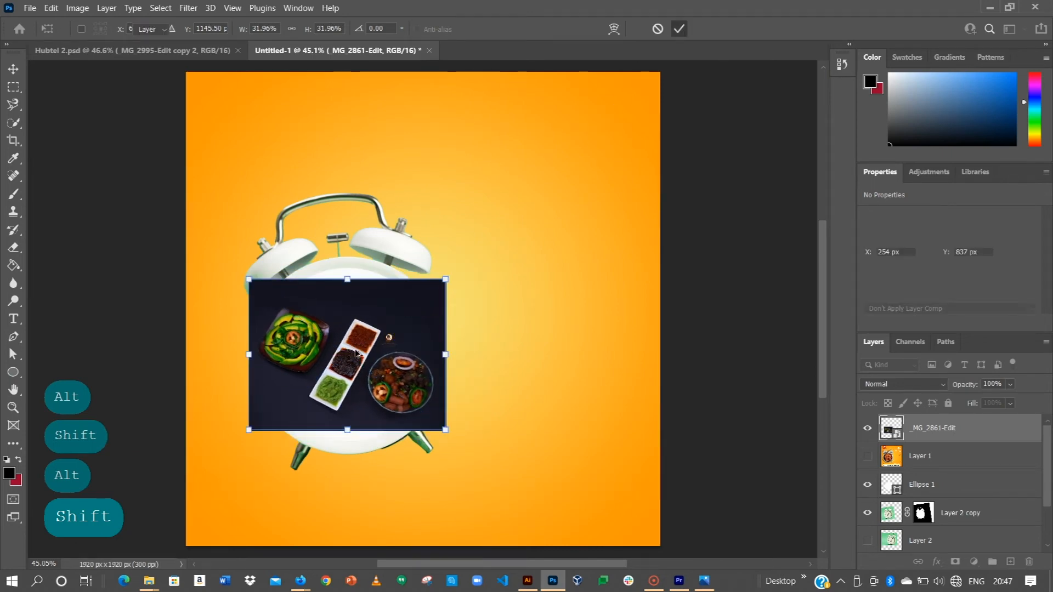
# Enlarge the food image to about 1198 × 925 px and shift it to about X 361 px, Y 778 px.
pyautogui.scroll(5, 356, 351)
pyautogui.scroll(1, 355, 351)
pyautogui.moveTo(424, 339)
pyautogui.mouseDown()
pyautogui.moveTo(495, 341)
pyautogui.moveTo(523, 363)
pyautogui.mouseUp()
pyautogui.click(689, 236)
pyautogui.moveTo(688, 236); pyautogui.dragTo(692, 235)
pyautogui.moveTo(423, 353); pyautogui.dragTo(457, 368)
pyautogui.doubleClick(403, 355)
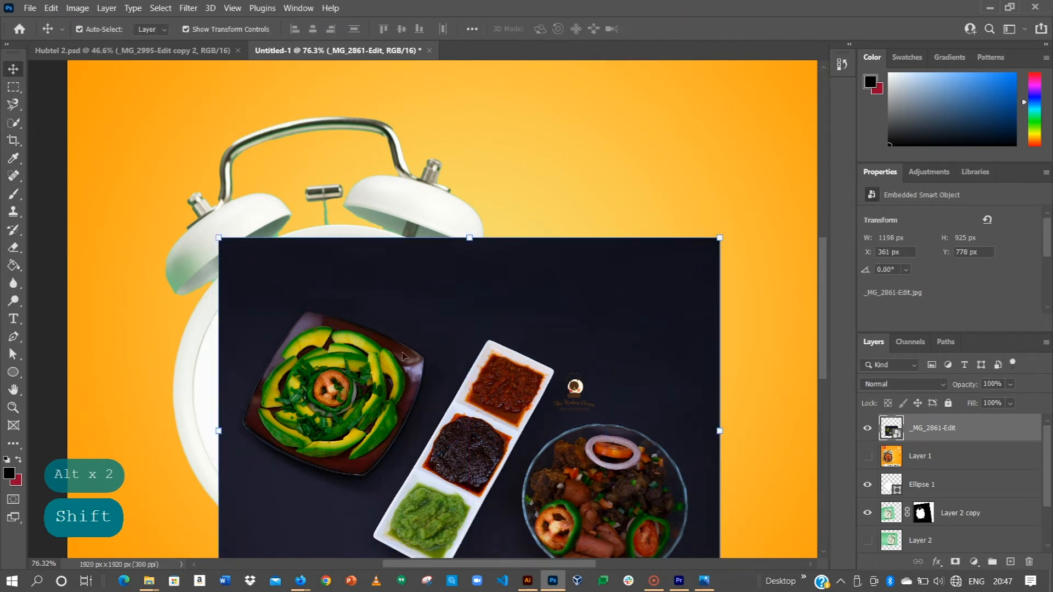
pyautogui.press('space')
pyautogui.moveTo(373, 389); pyautogui.dragTo(378, 269)
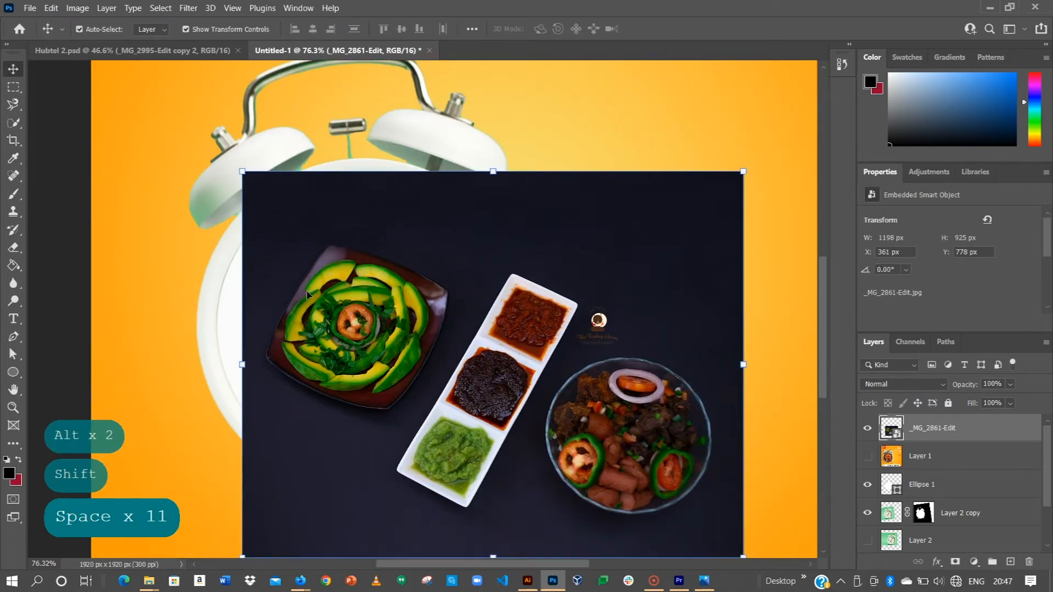
# Move the food image layer directly above the circle layer and clip it to the circle.
pyautogui.moveTo(914, 430); pyautogui.dragTo(914, 466)
pyautogui.rightClick(927, 456)
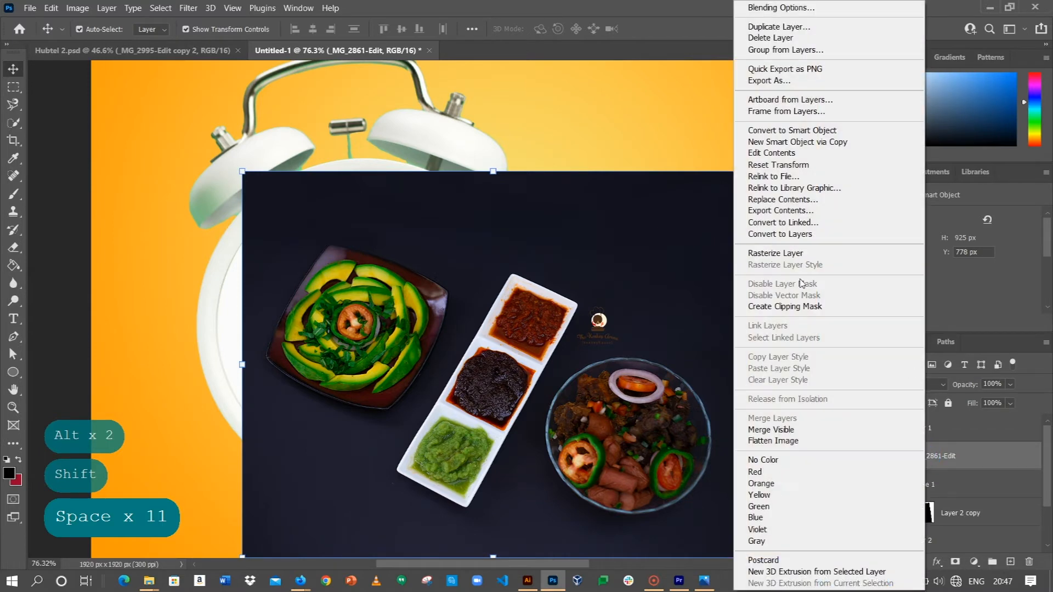
pyautogui.click(790, 306)
# Scale the clipped food image to about 743 × 573 px, position it at X 282 px, Y 849 px and apply the transform.
pyautogui.moveTo(395, 323); pyautogui.dragTo(296, 292)
pyautogui.scroll(-1, 387, 332)
pyautogui.moveTo(535, 164); pyautogui.dragTo(489, 207)
pyautogui.moveTo(385, 318); pyautogui.dragTo(417, 330)
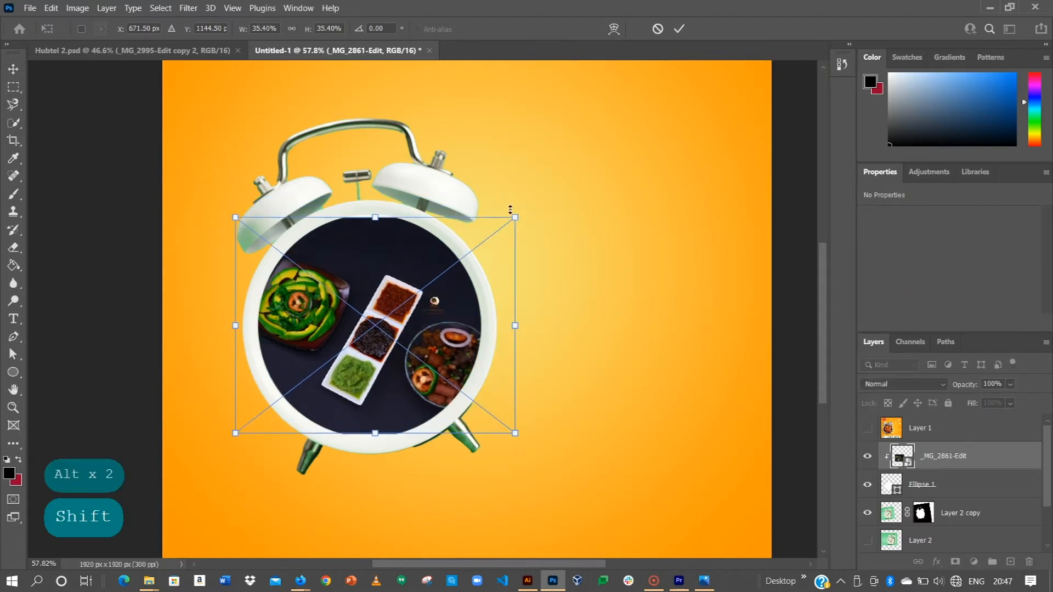
pyautogui.moveTo(518, 223); pyautogui.dragTo(495, 237)
pyautogui.moveTo(417, 332); pyautogui.dragTo(411, 329)
pyautogui.click(679, 31)
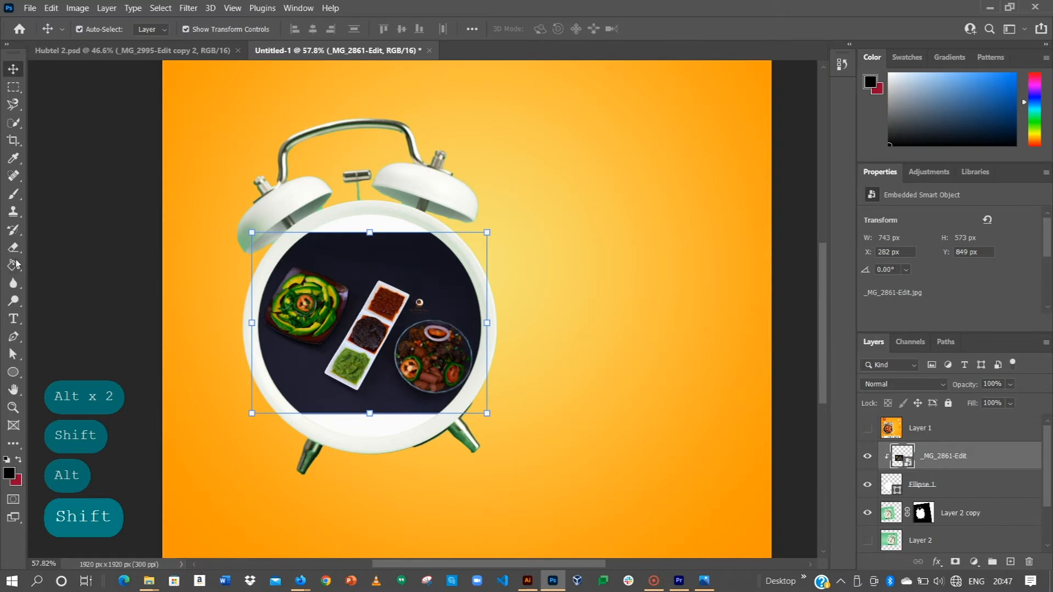
# With the Brush tool, rasterize the food image layer and sample the dark backdrop near its upper edge as the painting colour.
pyautogui.click(14, 196)
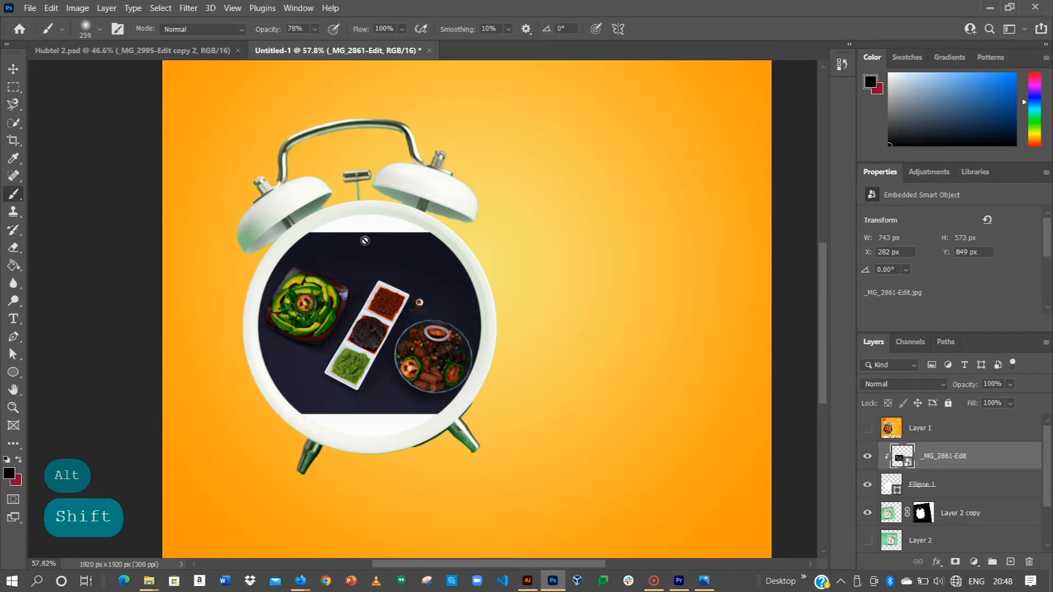
pyautogui.click(403, 246)
pyautogui.press('Return')
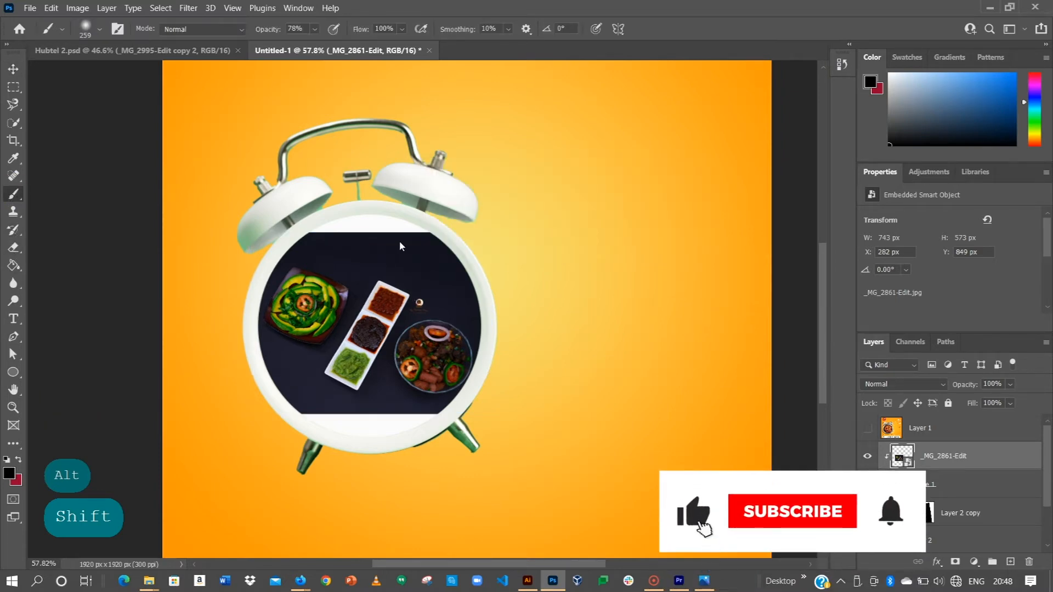
pyautogui.keyDown('alt'); pyautogui.click(408, 243); pyautogui.keyUp('alt')
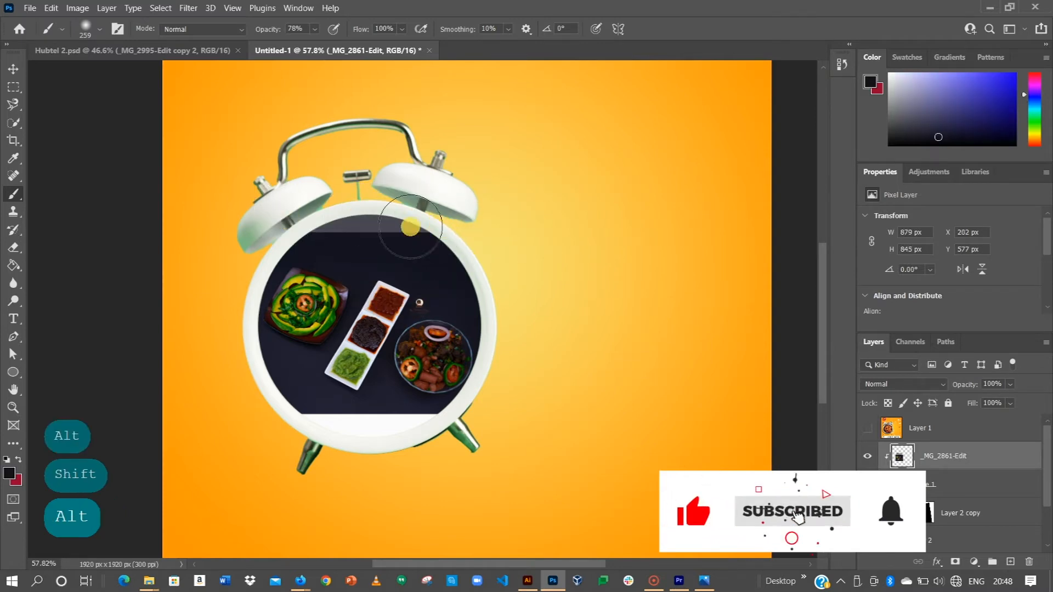
# Set the brush opacity to 100% and paint over the white gap above the food image.
pyautogui.click(315, 29)
pyautogui.moveTo(325, 47); pyautogui.dragTo(357, 52)
pyautogui.moveTo(426, 234); pyautogui.dragTo(305, 191)
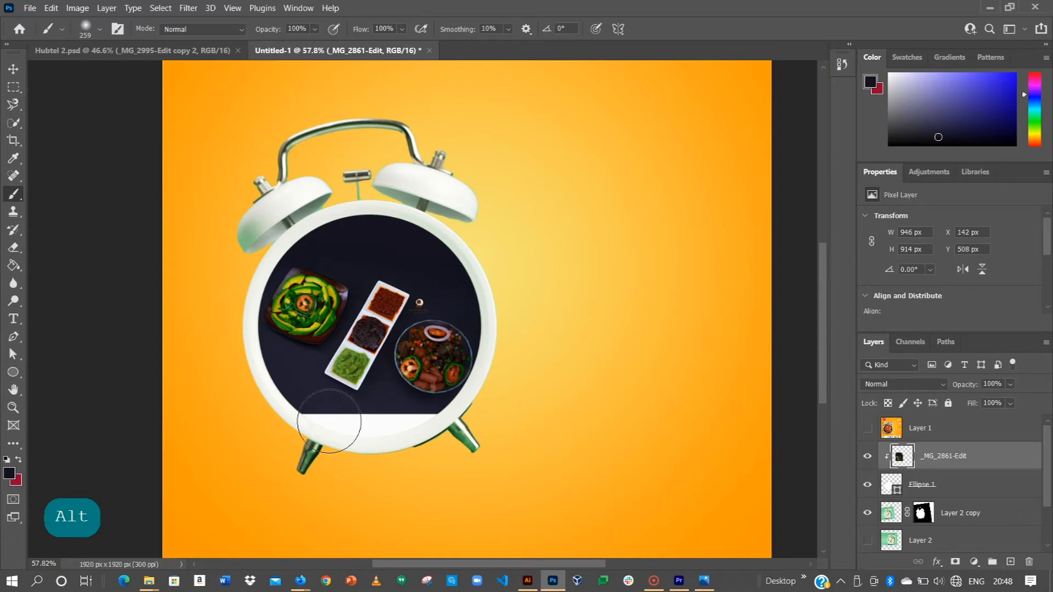
# Sample the dark backdrop near the food image's lower edge, set the brush size to 133 px and paint over the white gap beneath it.
pyautogui.press('alt')
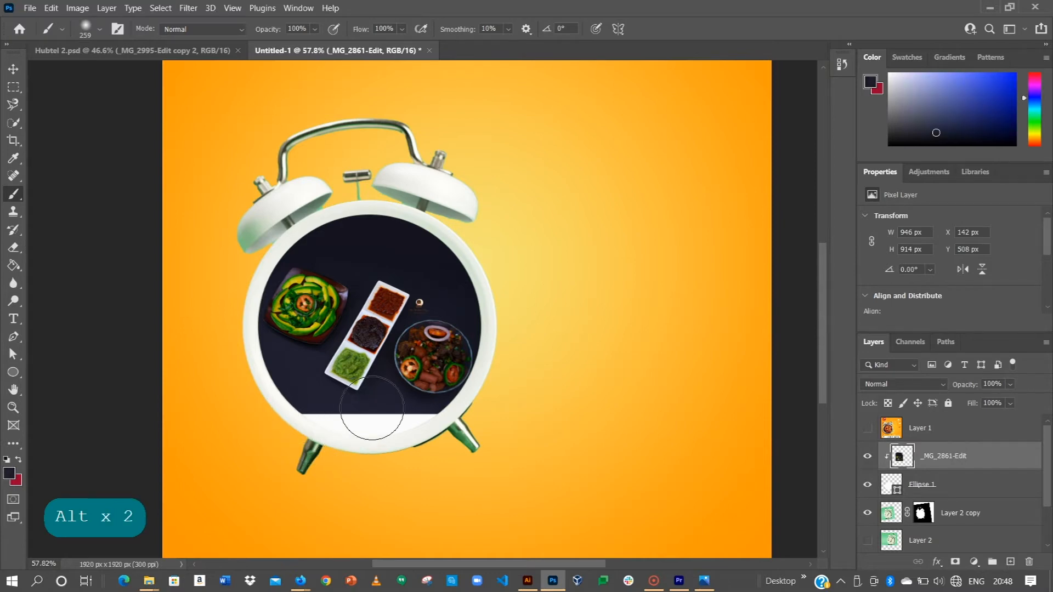
pyautogui.rightClick(431, 408)
pyautogui.moveTo(511, 358); pyautogui.dragTo(480, 351)
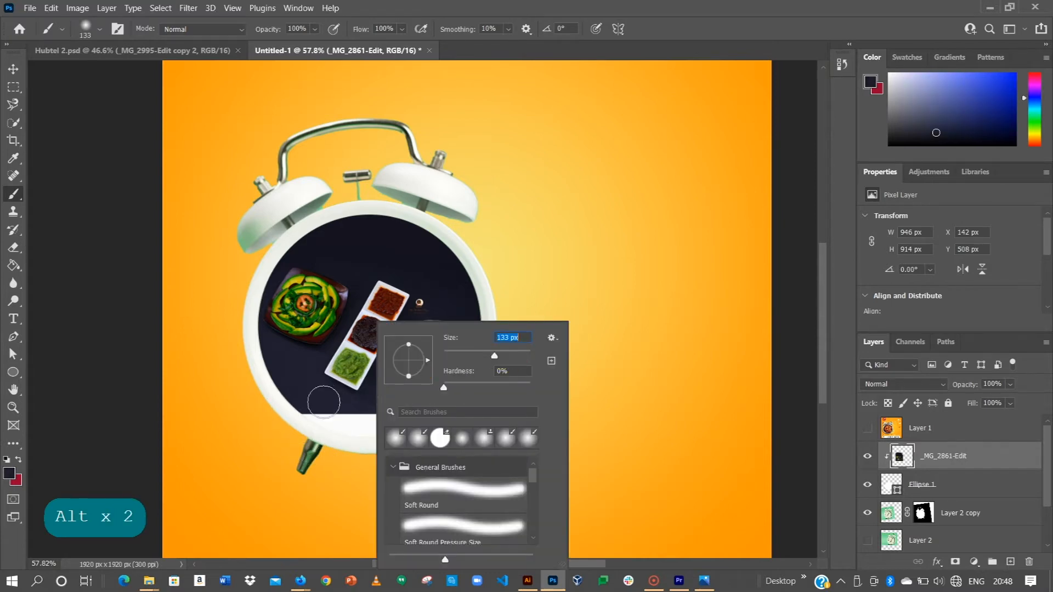
pyautogui.click(377, 430)
pyautogui.moveTo(376, 430)
pyautogui.mouseDown()
pyautogui.moveTo(292, 416)
pyautogui.moveTo(393, 425)
pyautogui.moveTo(431, 424)
pyautogui.moveTo(338, 418)
pyautogui.moveTo(447, 418)
pyautogui.moveTo(274, 422)
pyautogui.moveTo(428, 443)
pyautogui.mouseUp()
pyautogui.click(13, 68)
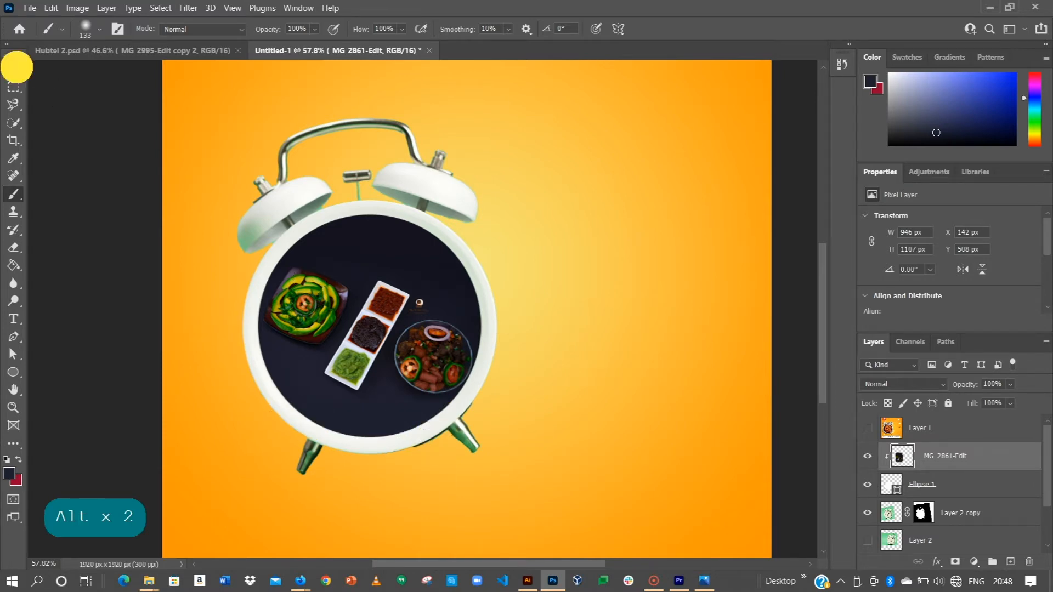
pyautogui.click(475, 327)
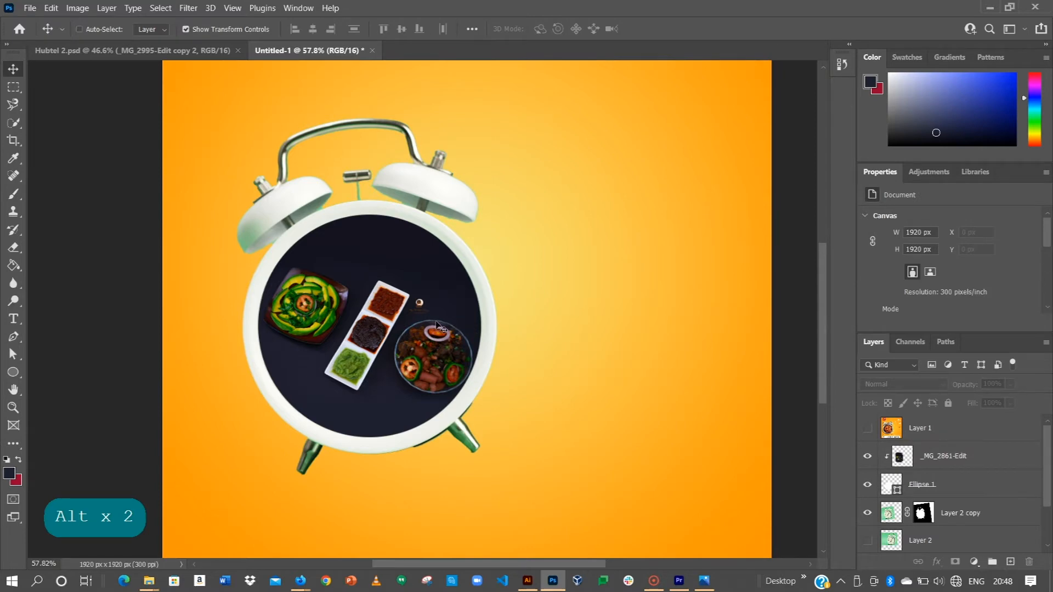
pyautogui.hotkey('ctrl', '0')
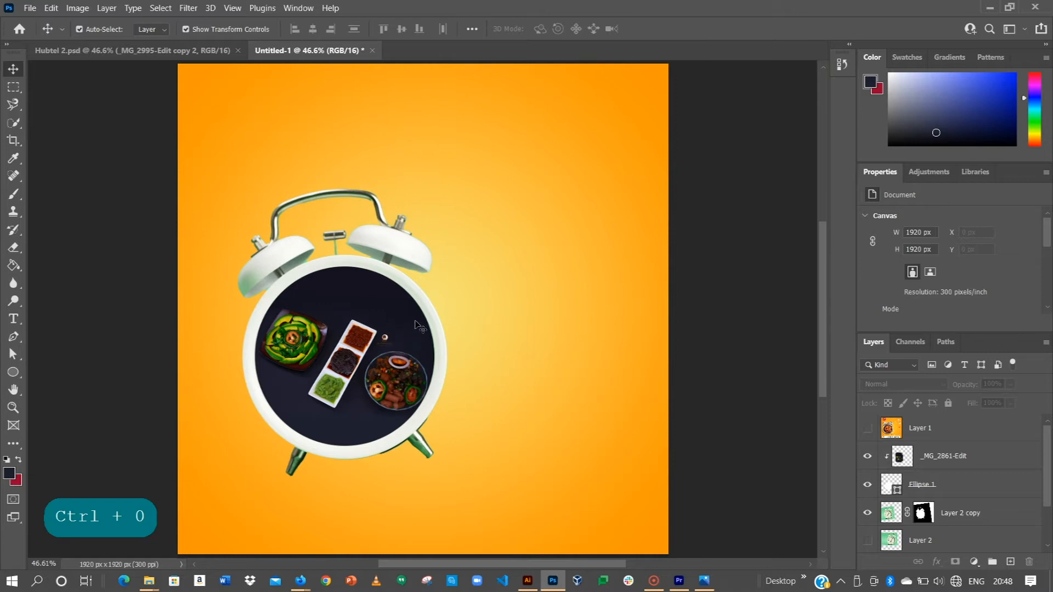
# Open the layer style settings for the Ellipse 1 layer and add an Outer Glow effect.
pyautogui.click(925, 484)
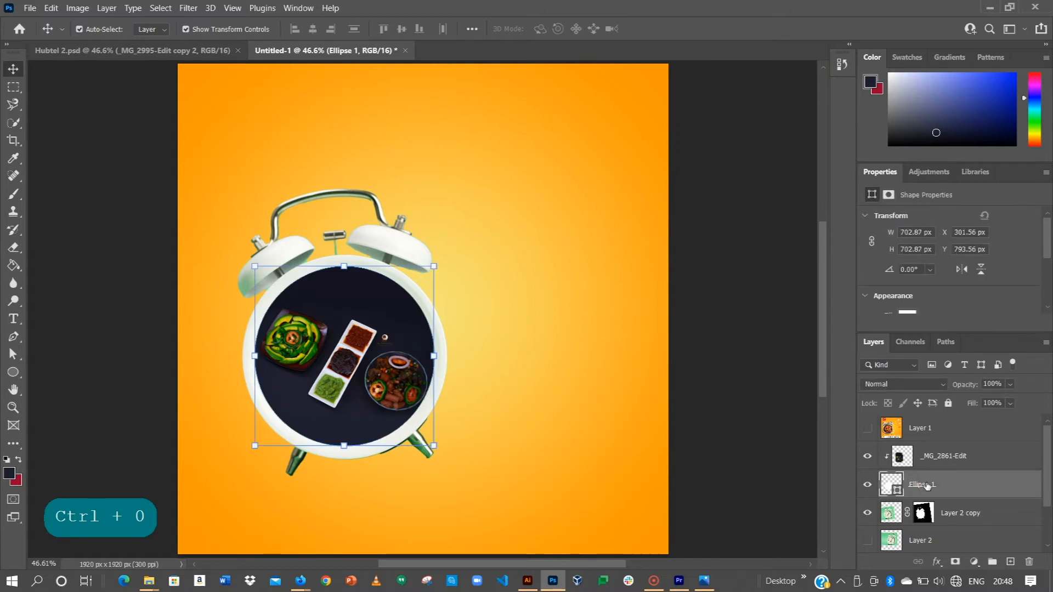
pyautogui.rightClick(927, 484)
pyautogui.click(804, 18)
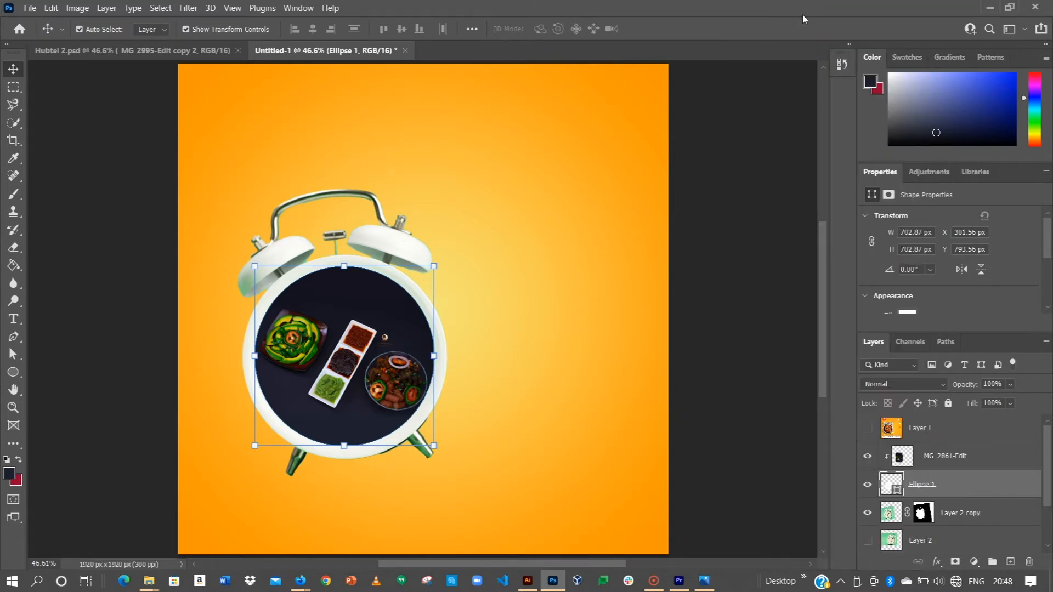
pyautogui.rightClick(935, 487)
pyautogui.click(833, 13)
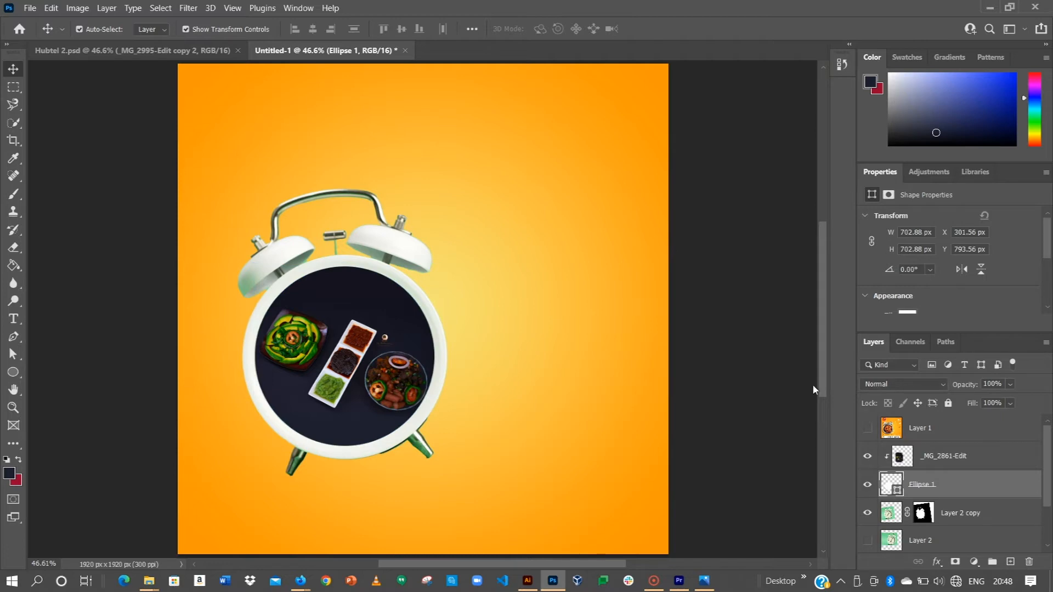
pyautogui.moveTo(654, 112); pyautogui.dragTo(767, 119)
pyautogui.click(554, 359)
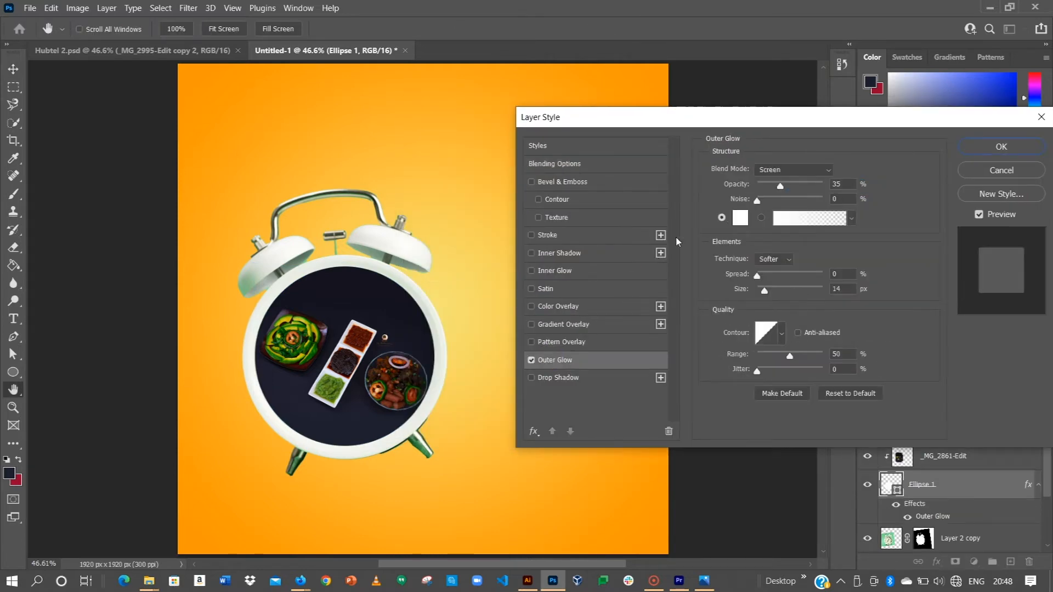
# Set the outer glow's opacity to 77%, spread to 25% and size to 43 px.
pyautogui.moveTo(780, 185); pyautogui.dragTo(808, 186)
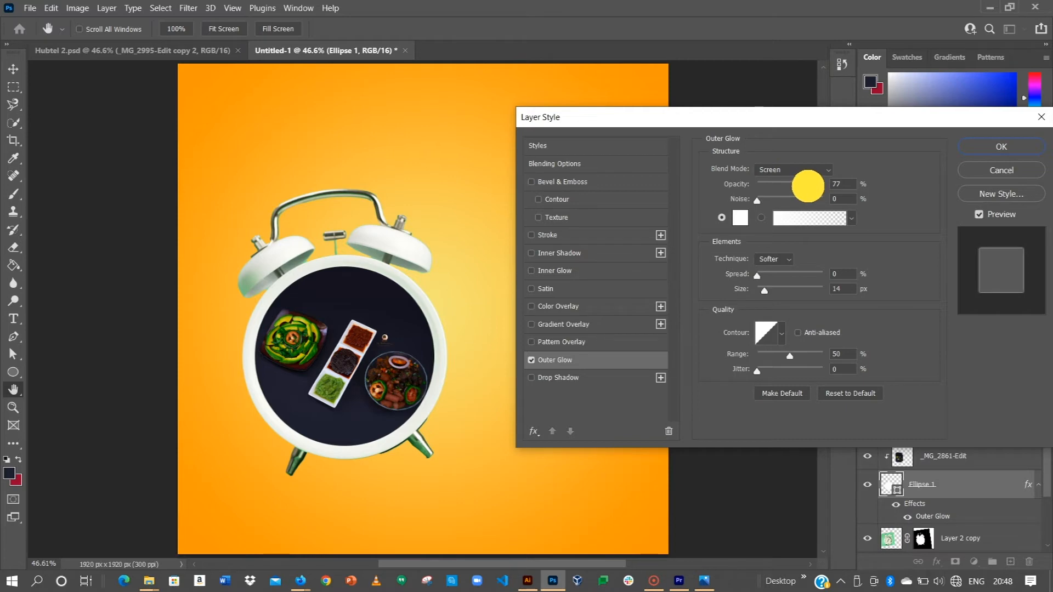
pyautogui.press('alt')
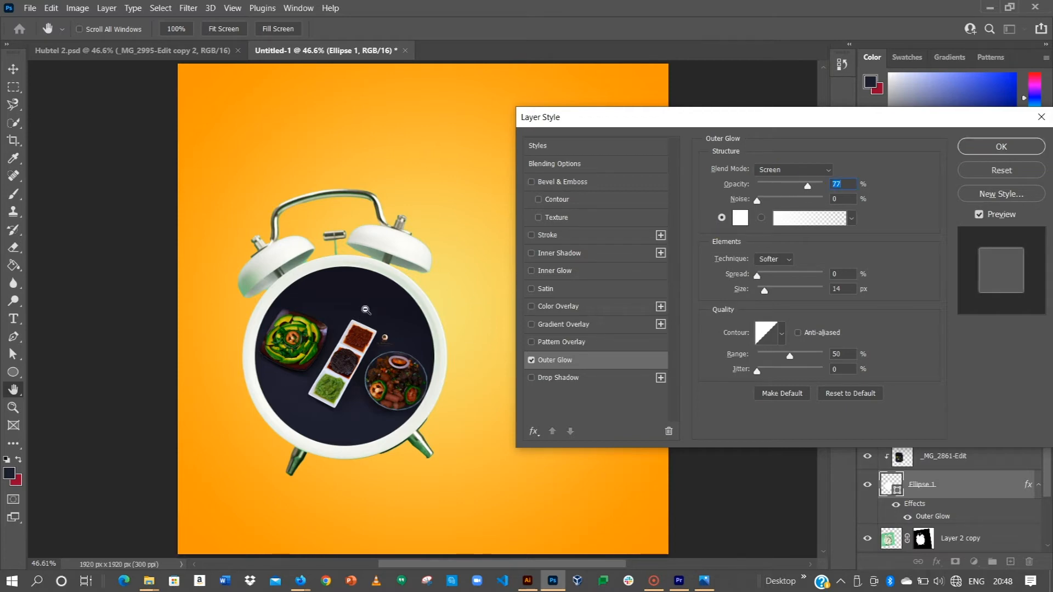
pyautogui.moveTo(756, 277)
pyautogui.mouseDown()
pyautogui.moveTo(793, 291)
pyautogui.moveTo(766, 285)
pyautogui.moveTo(863, 285)
pyautogui.moveTo(781, 275)
pyautogui.moveTo(772, 285)
pyautogui.mouseUp()
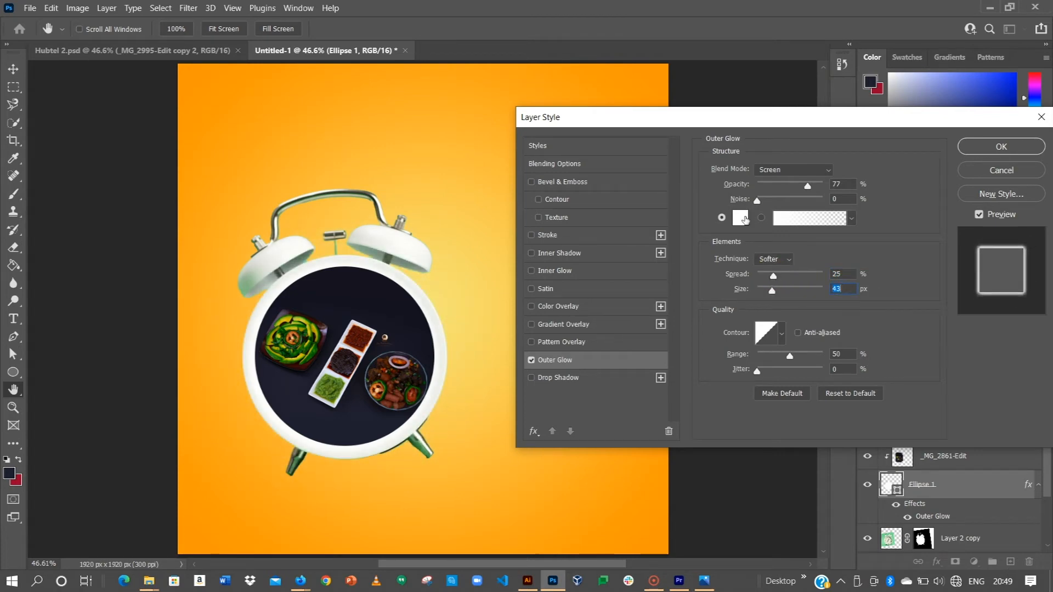
# Try a black 000000 outer glow colour with the size lowered to 3 px.
pyautogui.click(741, 218)
pyautogui.moveTo(699, 423); pyautogui.dragTo(682, 470)
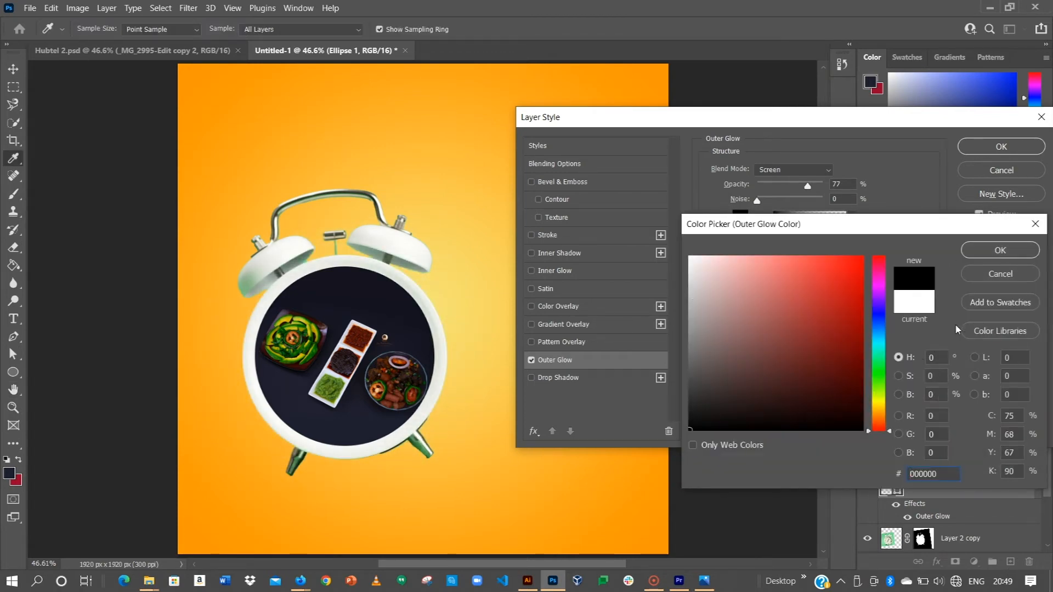
pyautogui.click(999, 250)
pyautogui.moveTo(774, 292); pyautogui.dragTo(843, 284)
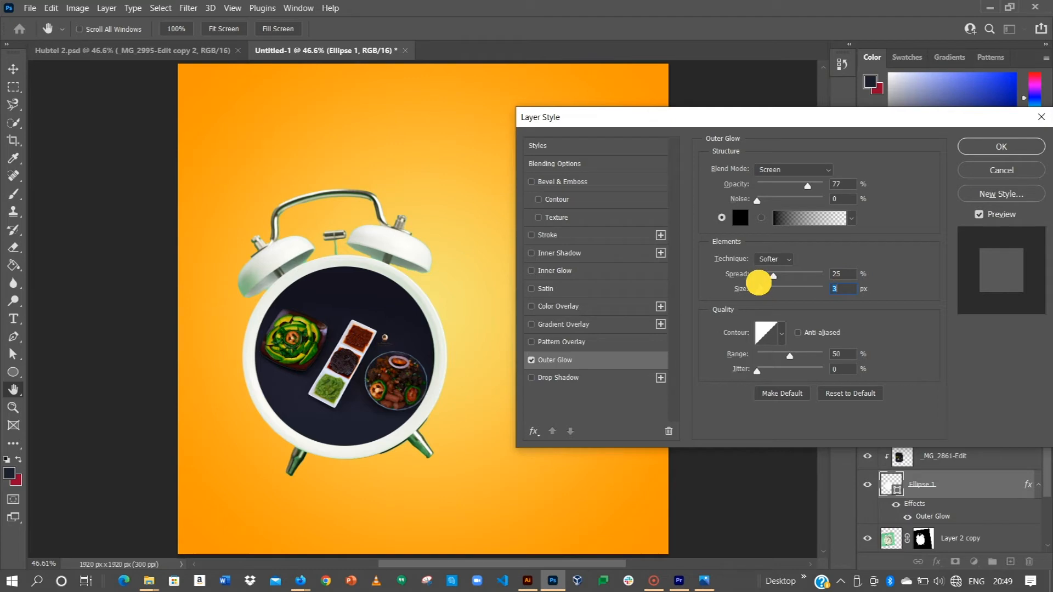
pyautogui.hotkey('ctrl', 'z')
pyautogui.hotkey('ctrl', 'z')
# Set the outer glow colour to white, increase the glow size, apply the layer style and deselect the layer.
pyautogui.click(741, 218)
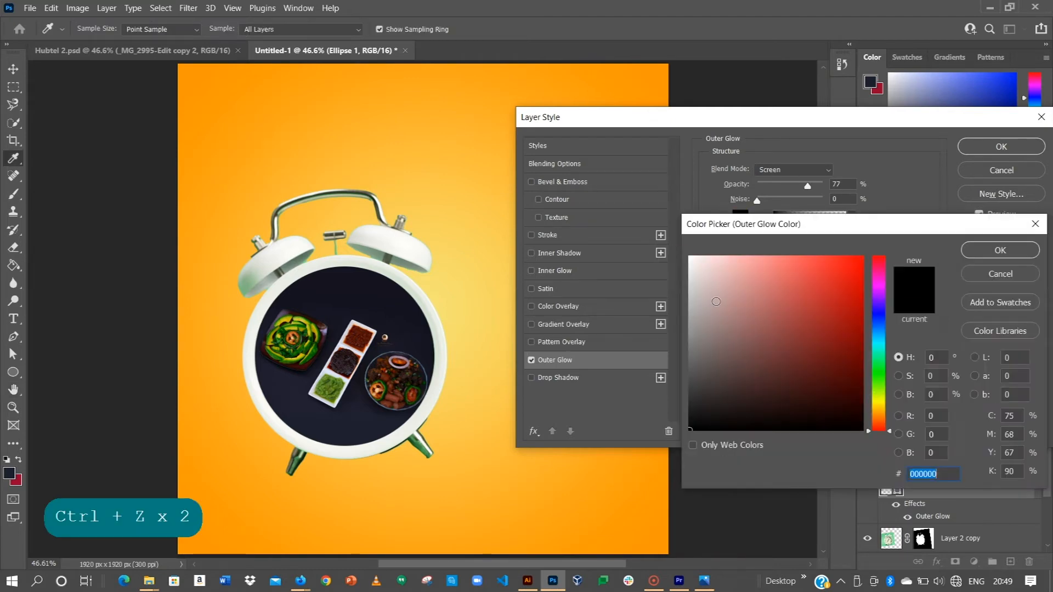
pyautogui.click(700, 251)
pyautogui.click(1001, 250)
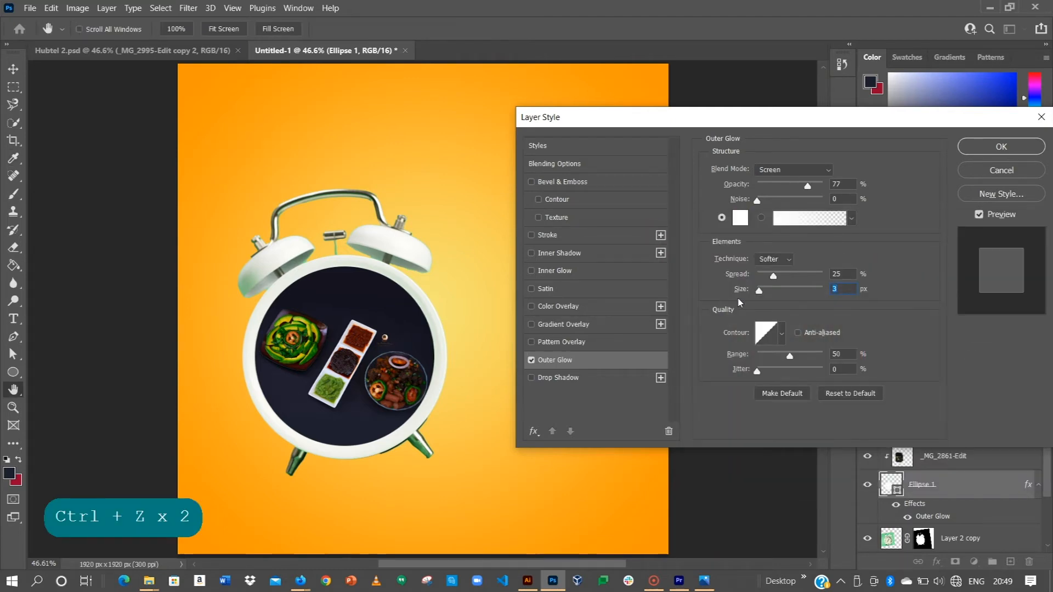
pyautogui.moveTo(770, 291)
pyautogui.mouseDown()
pyautogui.moveTo(813, 289)
pyautogui.moveTo(772, 289)
pyautogui.mouseUp()
pyautogui.click(1001, 146)
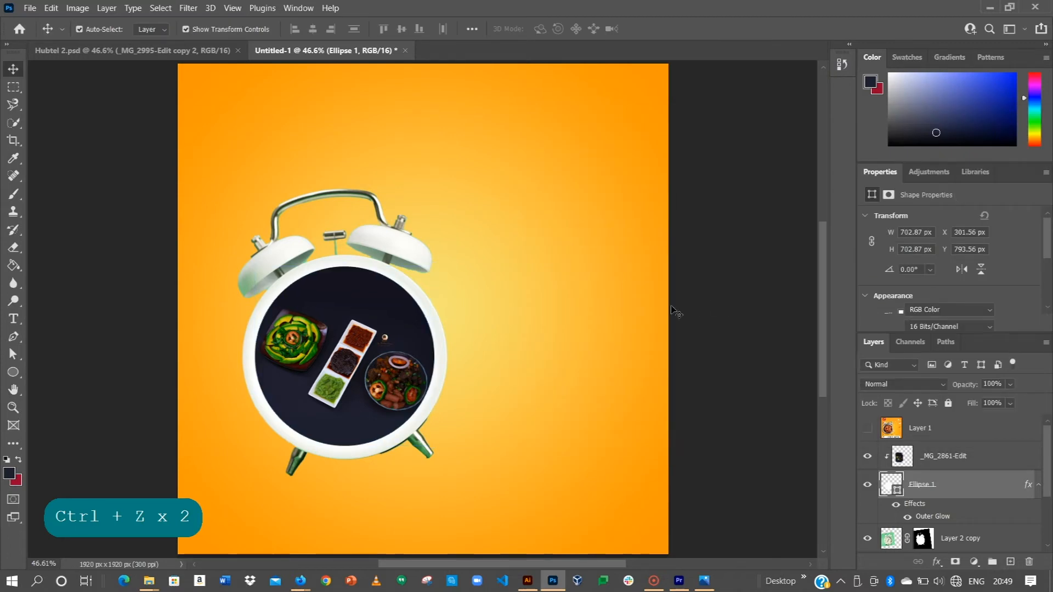
pyautogui.click(677, 311)
pyautogui.hotkey('ctrl', '0')
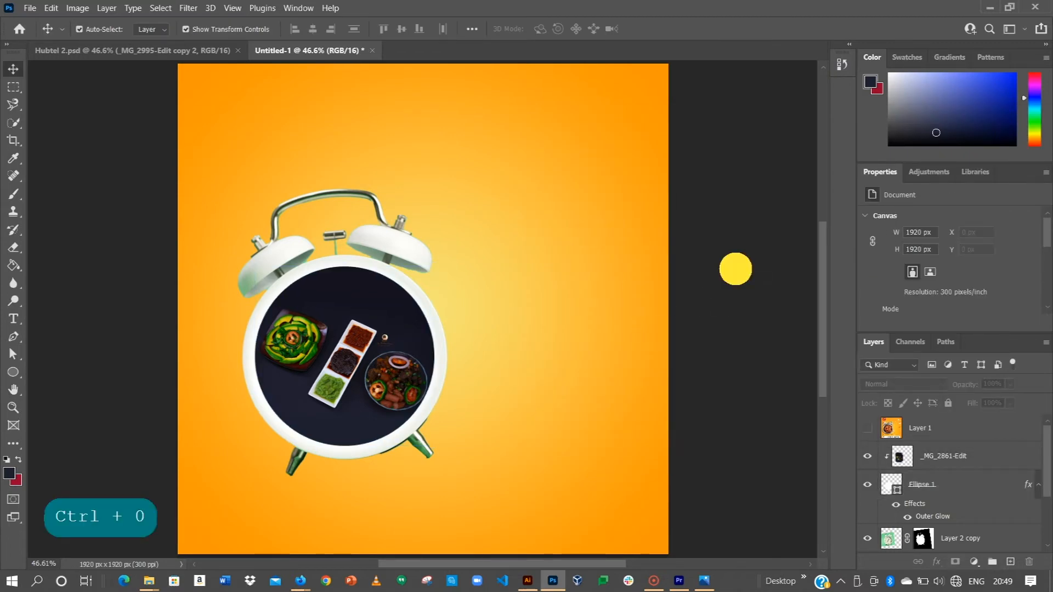
# Copy the Chop it logo and its white rectangle from Hubtel 2.psd into the clock poster, placed at X 62 px, Y -13 px.
pyautogui.keyDown('alt'); pyautogui.scroll(-1, 452, 275); pyautogui.keyUp('alt')
pyautogui.click(183, 52)
pyautogui.moveTo(128, 83); pyautogui.dragTo(274, 122)
pyautogui.moveTo(232, 93); pyautogui.dragTo(274, 140)
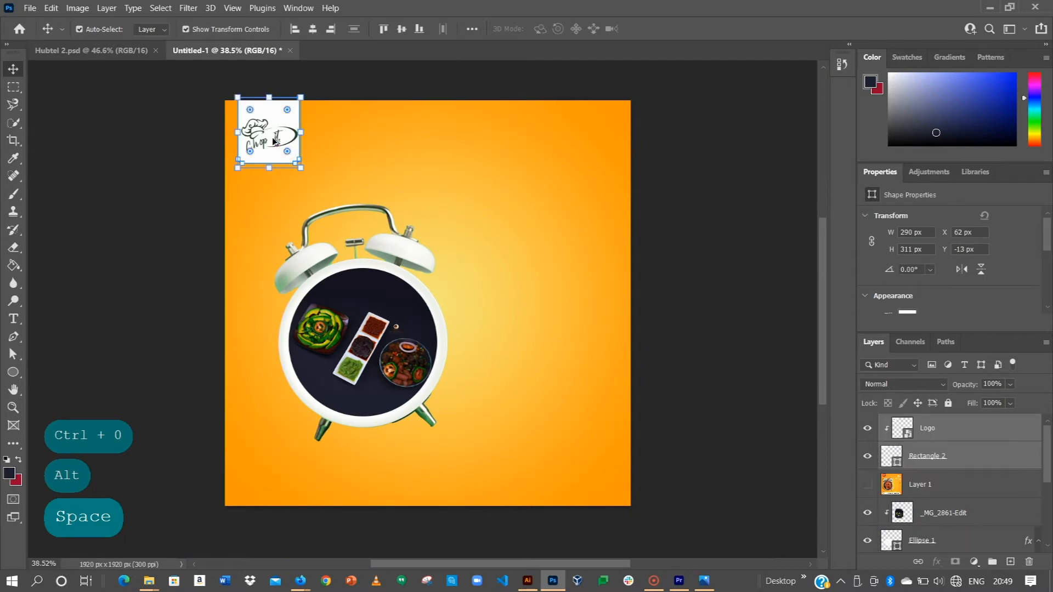
pyautogui.click(154, 123)
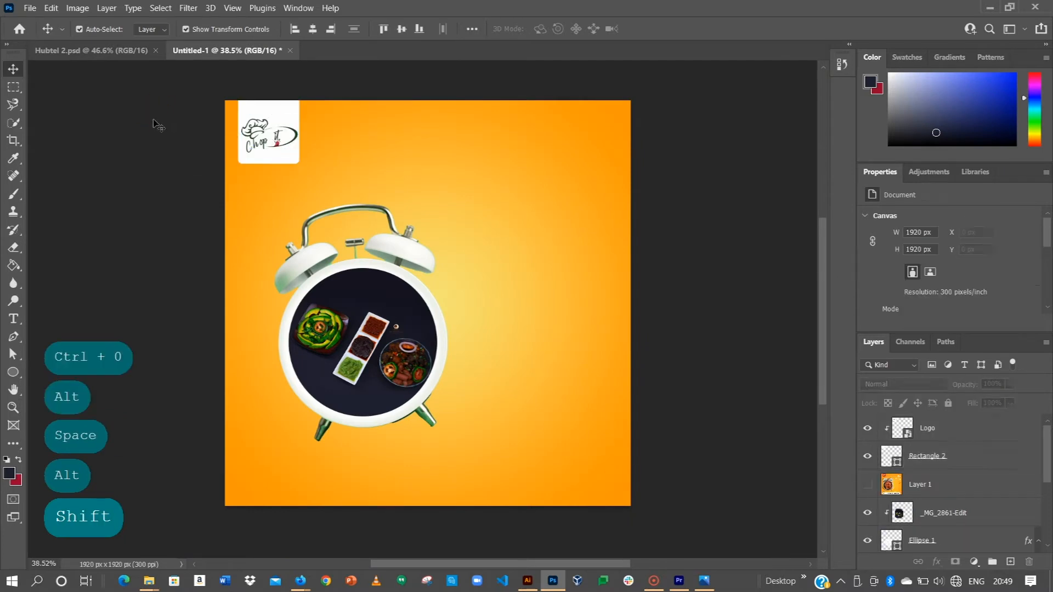
pyautogui.click(104, 50)
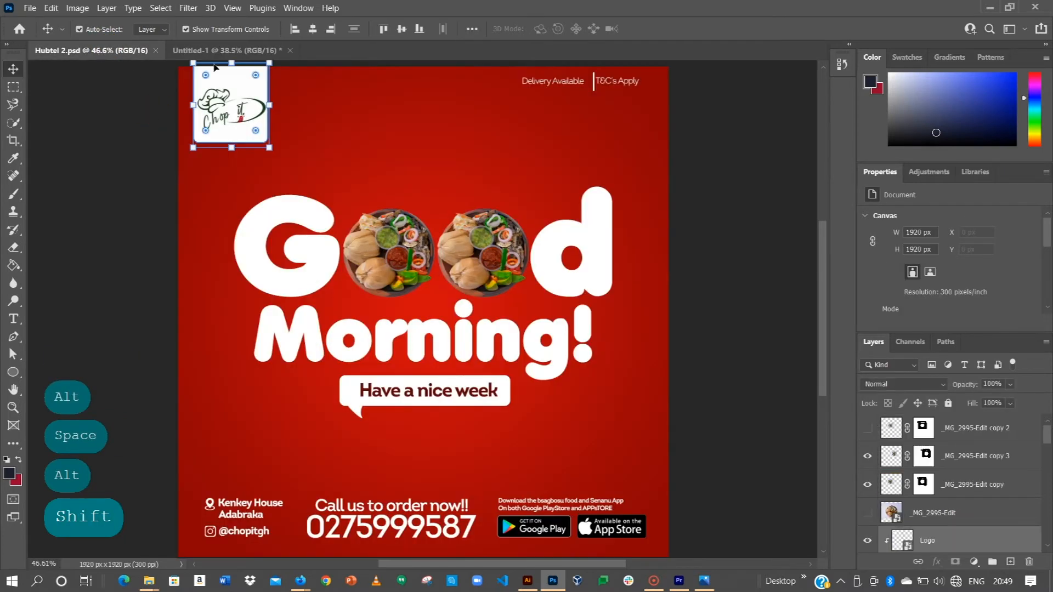
pyautogui.click(225, 50)
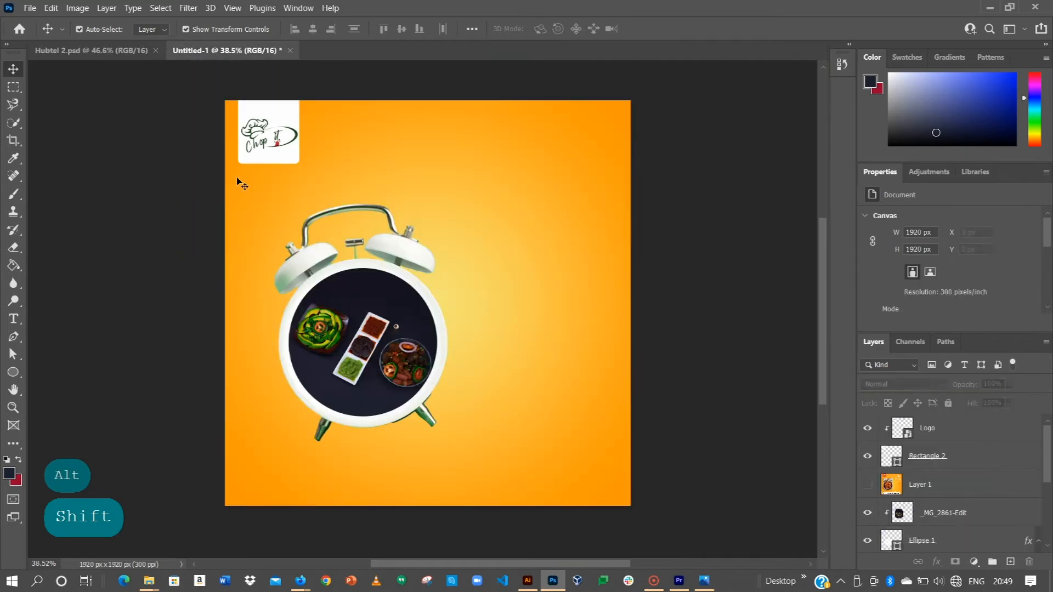
# Set both lower corner radii of the white rectangle behind the logo to 40 px.
pyautogui.click(249, 167)
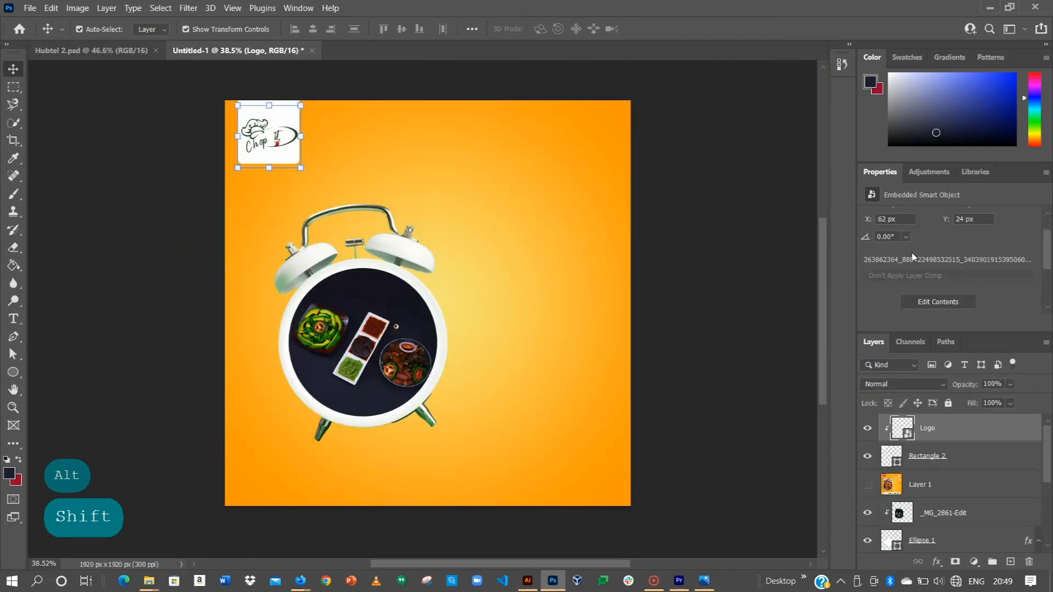
pyautogui.click(933, 460)
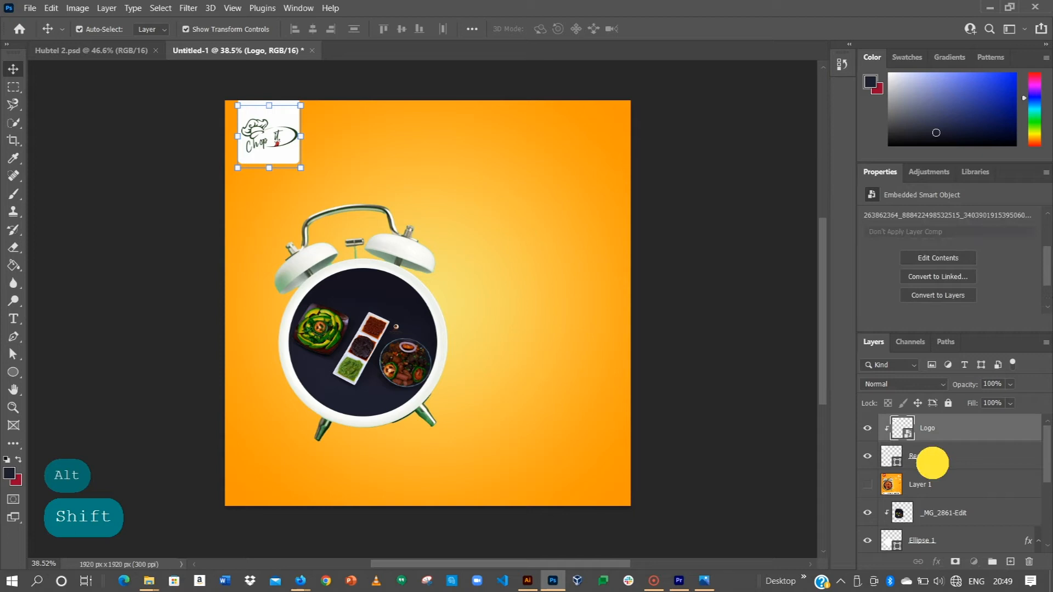
pyautogui.scroll(-3, 953, 281)
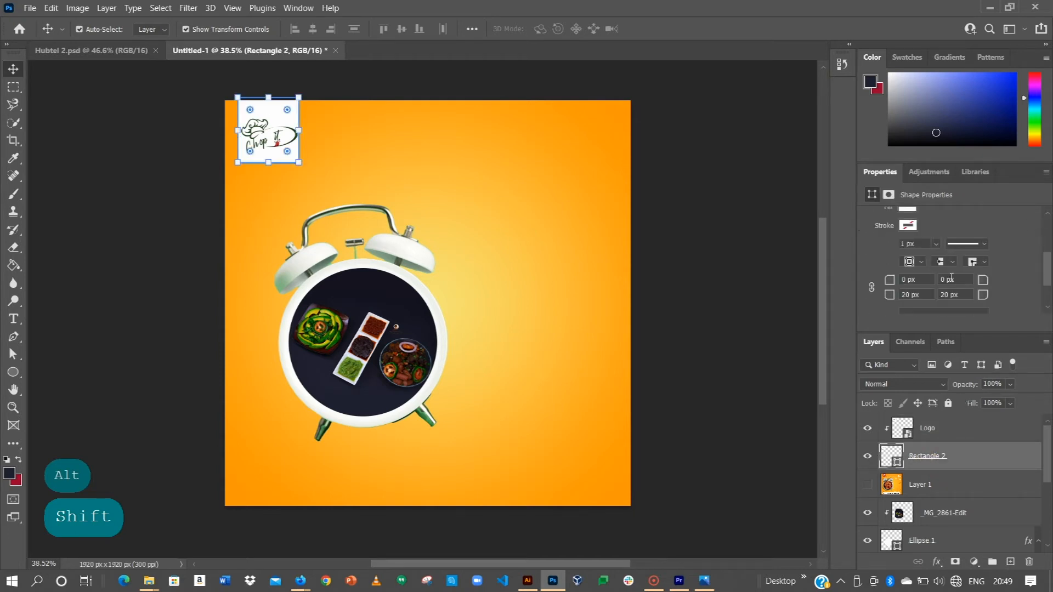
pyautogui.click(877, 262)
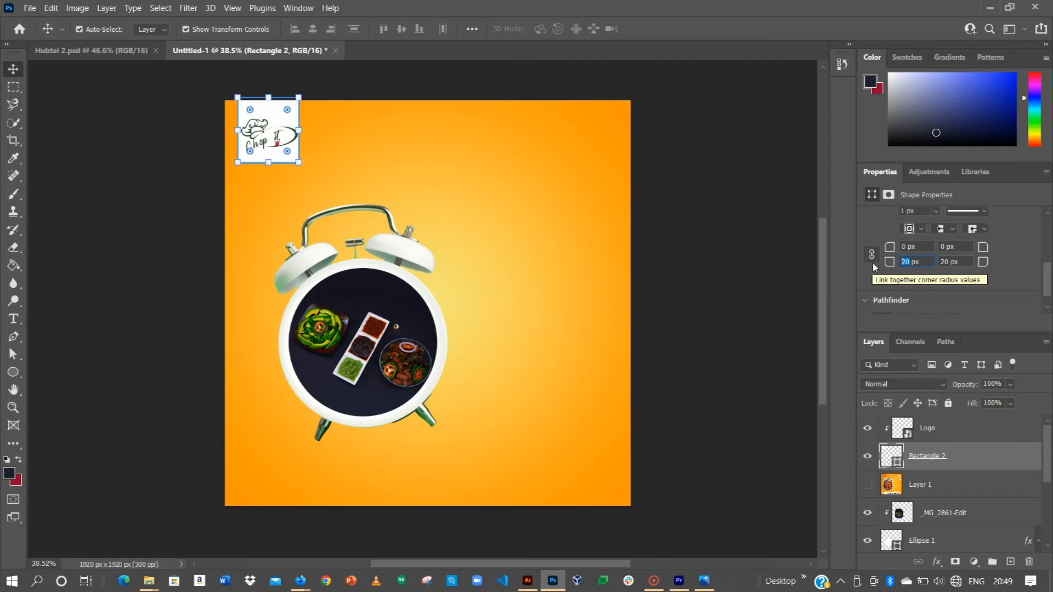
pyautogui.write('40')
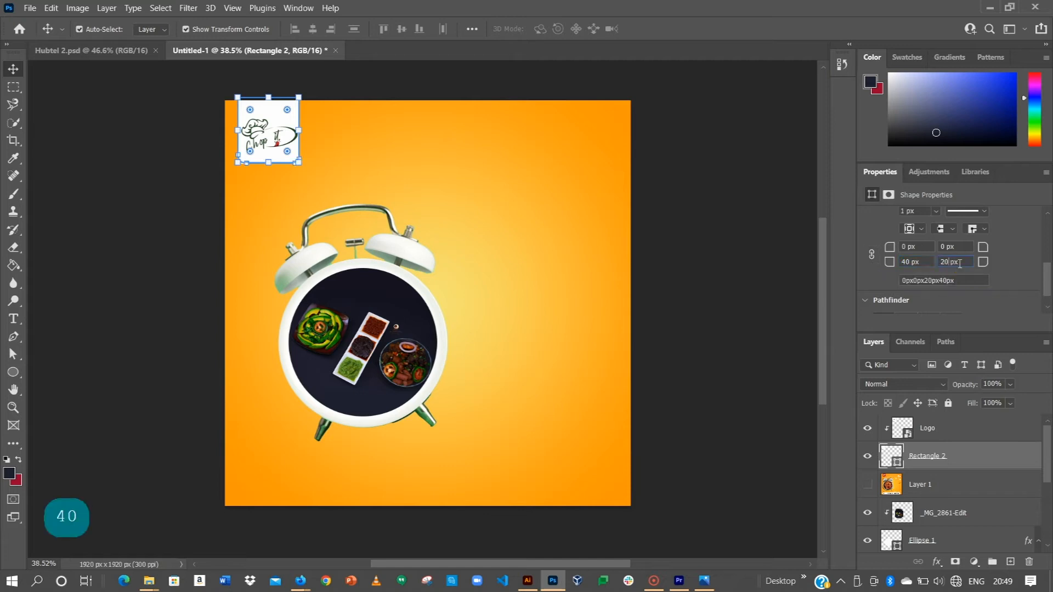
pyautogui.press('BackSpace')
pyautogui.press('BackSpace')
pyautogui.write('40')
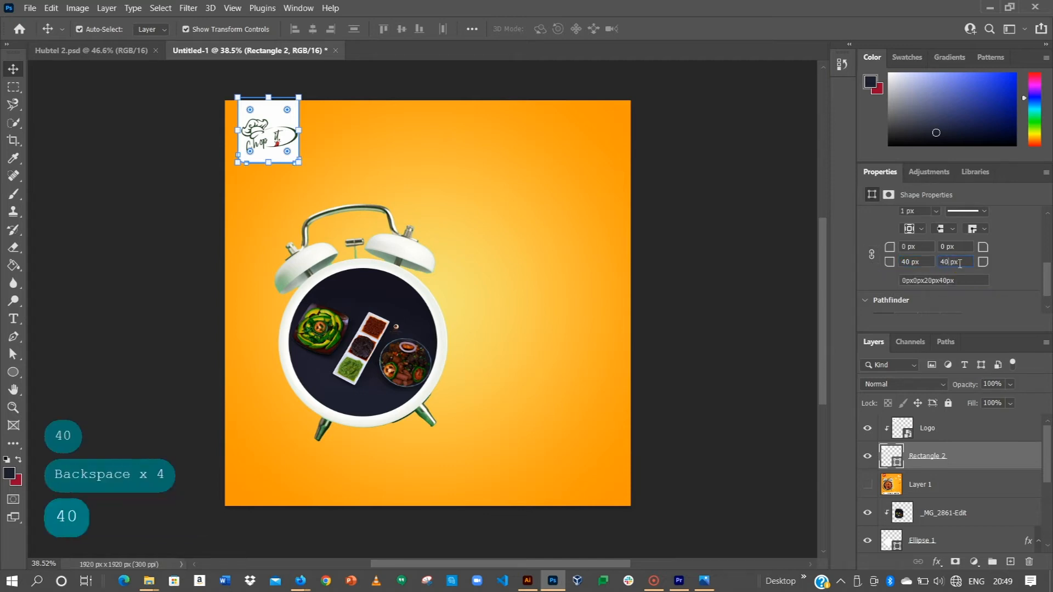
pyautogui.press('Return')
pyautogui.click(684, 173)
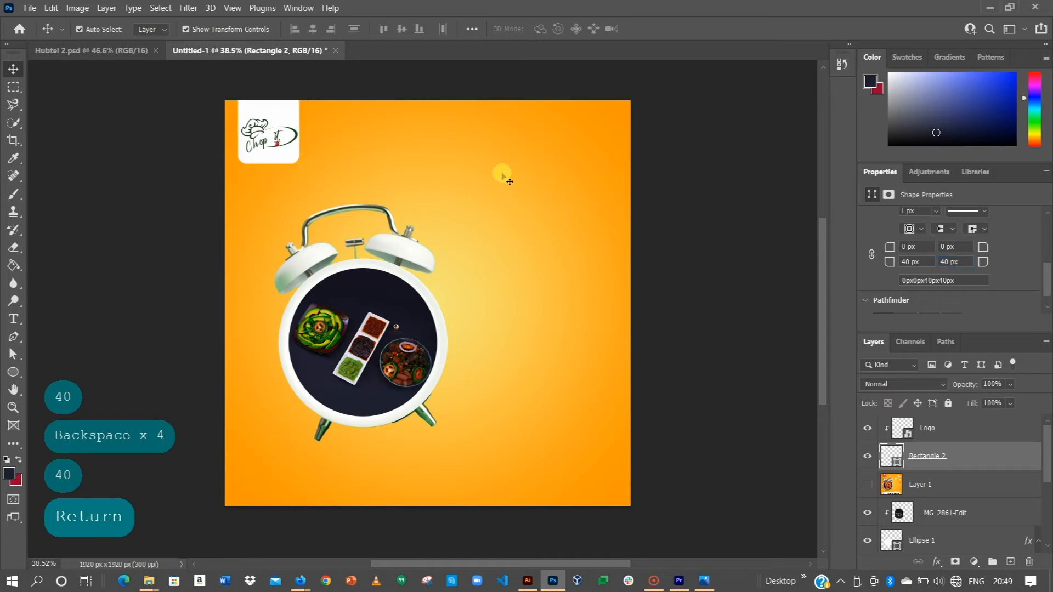
# Round the two lower corners of the Rectangle 2 logo background with an 80 px radius.
pyautogui.scroll(4, 259, 148)
pyautogui.click(263, 154)
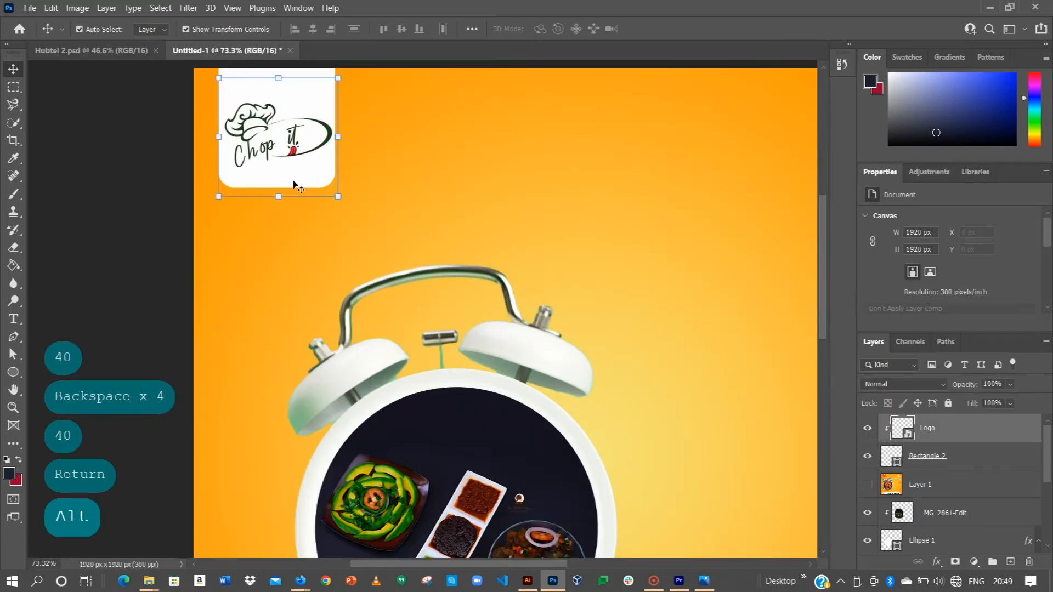
pyautogui.click(933, 455)
pyautogui.scroll(-5, 908, 281)
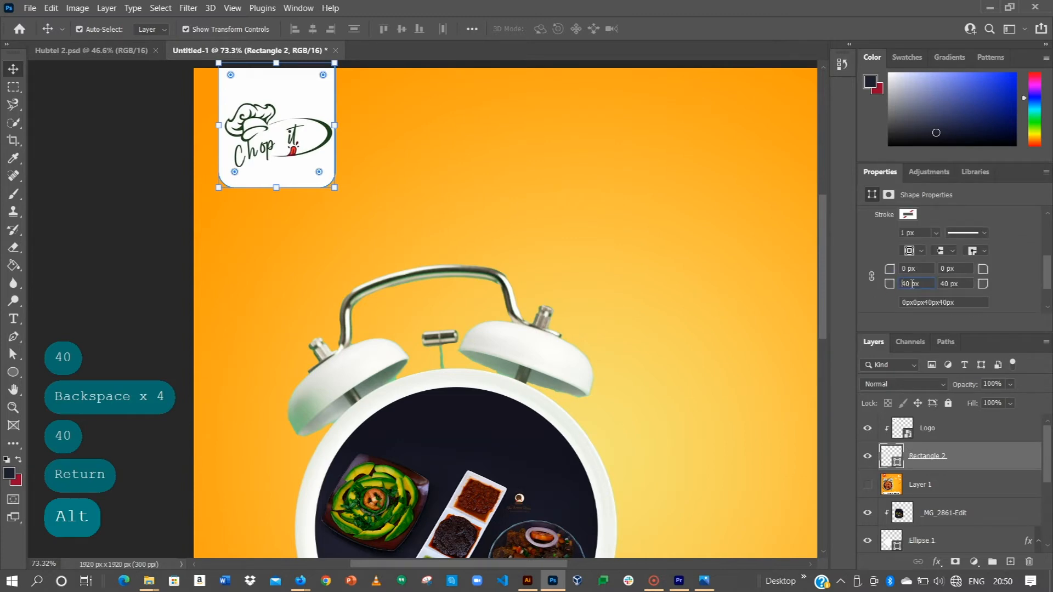
pyautogui.press('Delete')
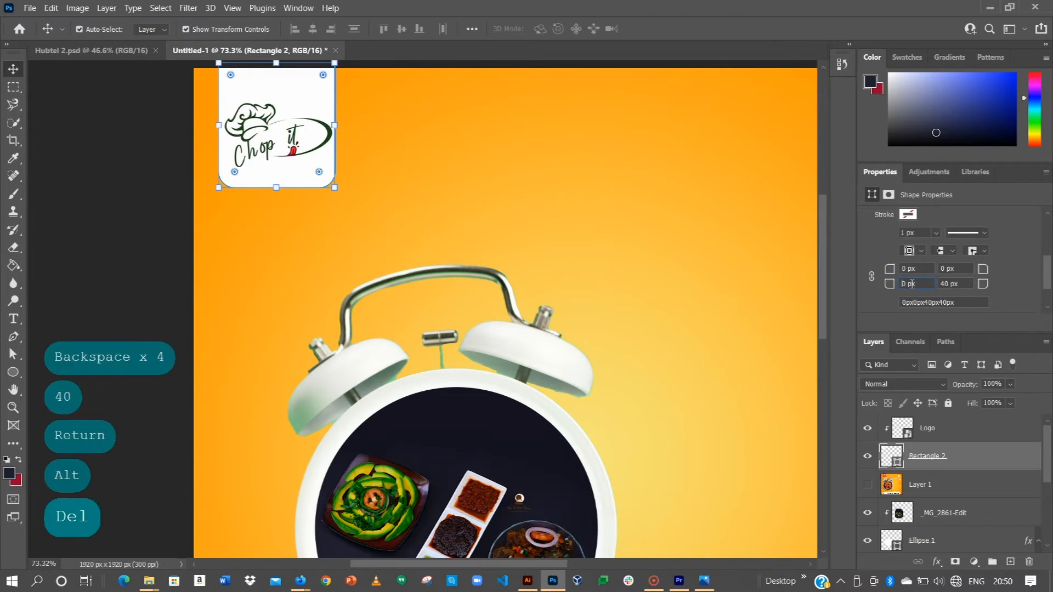
pyautogui.write('8')
pyautogui.click(944, 284)
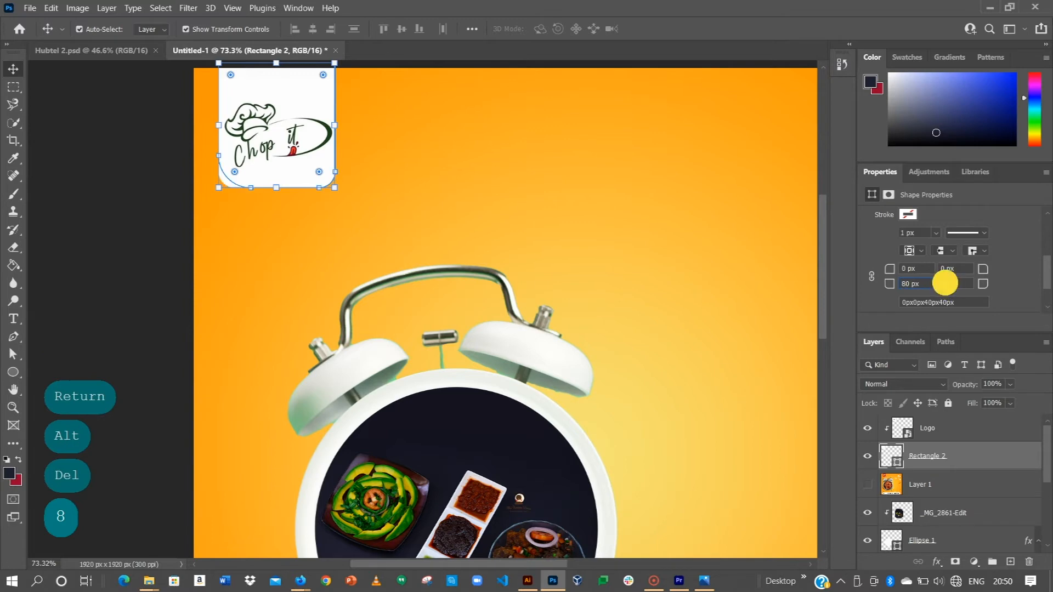
pyautogui.press('BackSpace')
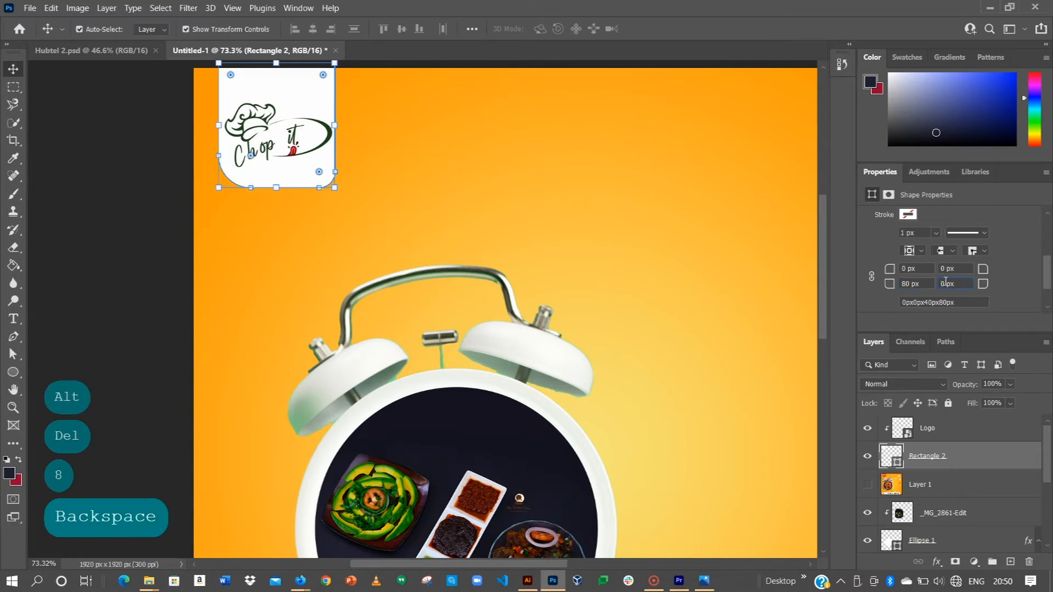
pyautogui.write('8')
pyautogui.press('Return')
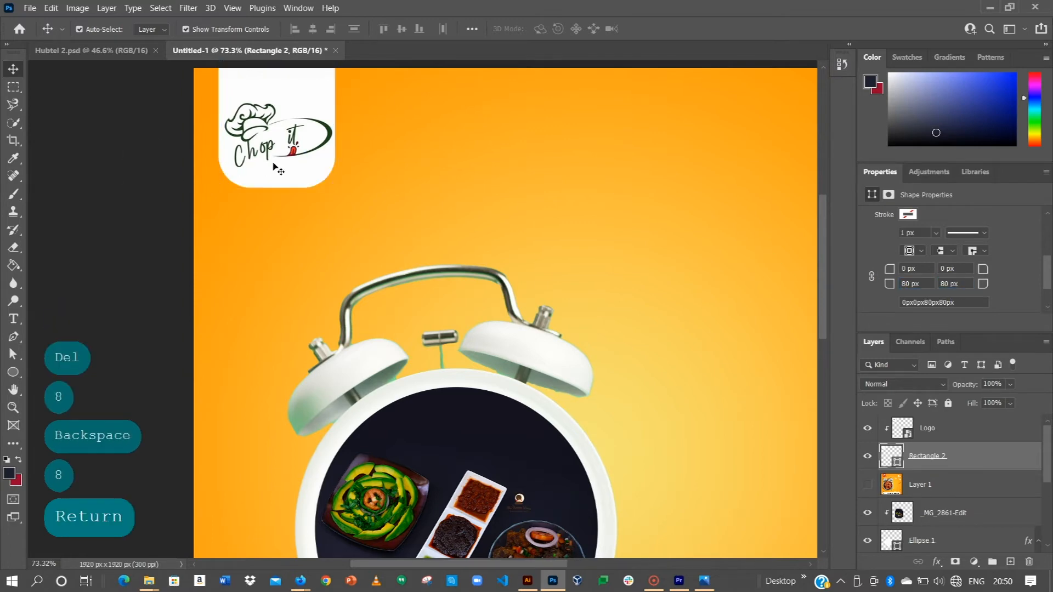
pyautogui.click(340, 172)
# Switch the Layer 1 reference poster on and off to compare it with the current layout, leaving it shown.
pyautogui.scroll(-6, 322, 167)
pyautogui.press('space')
pyautogui.moveTo(476, 224); pyautogui.dragTo(465, 194)
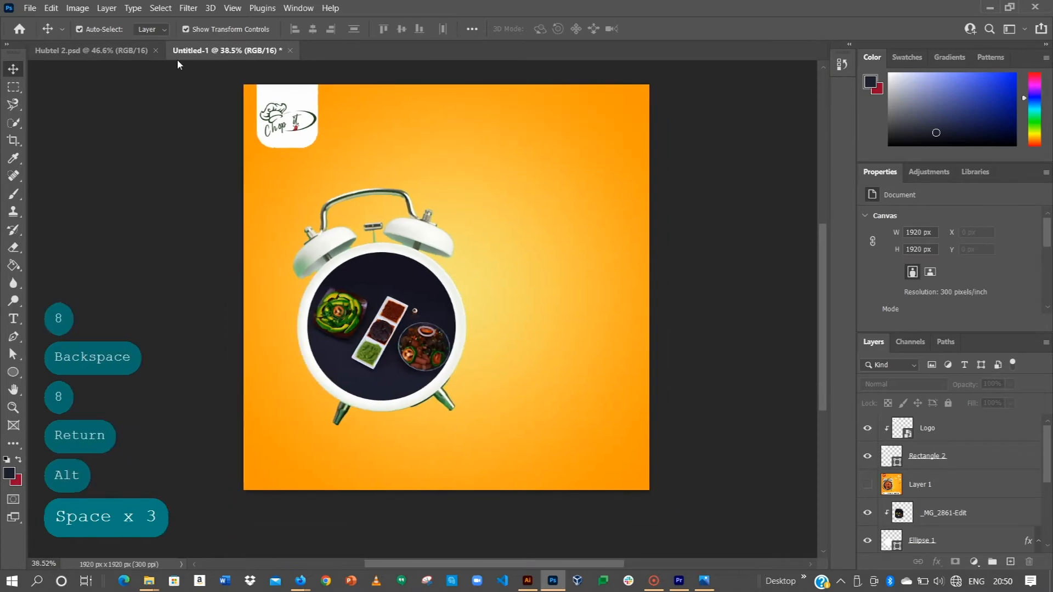
pyautogui.click(868, 486)
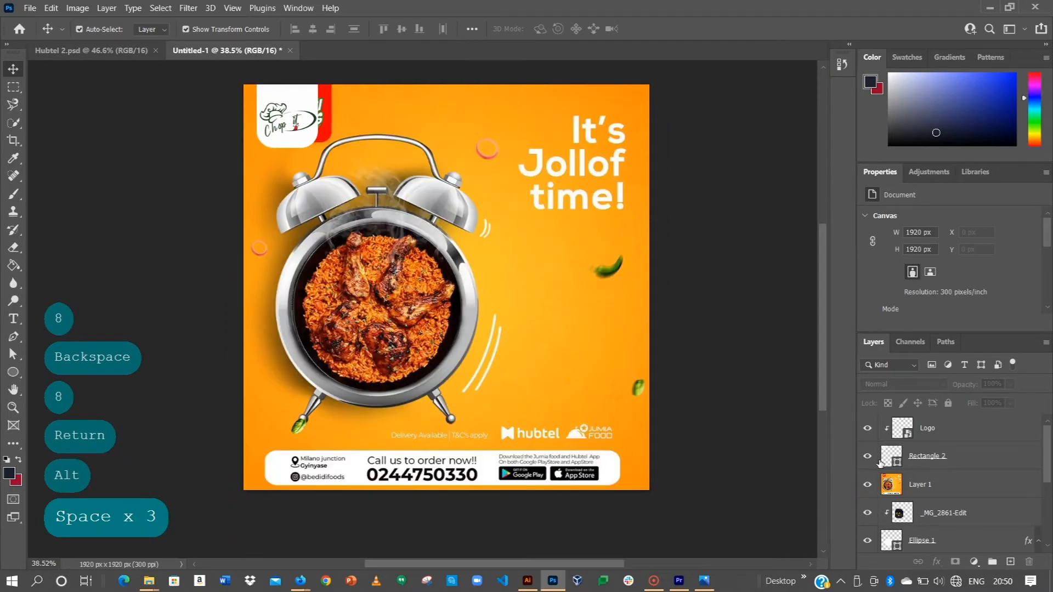
pyautogui.click(911, 485)
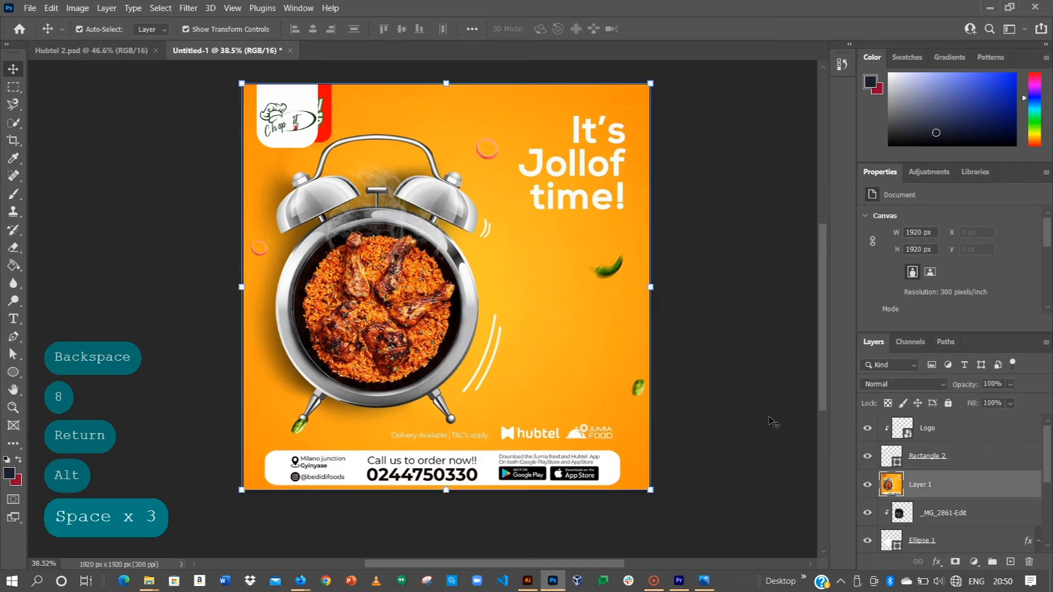
pyautogui.click(867, 486)
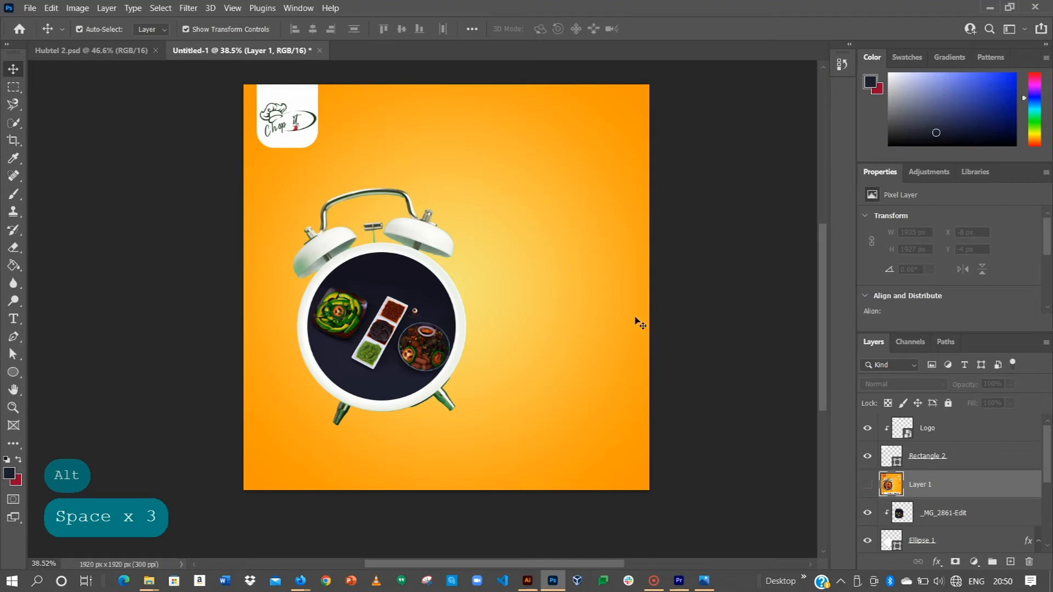
pyautogui.click(868, 485)
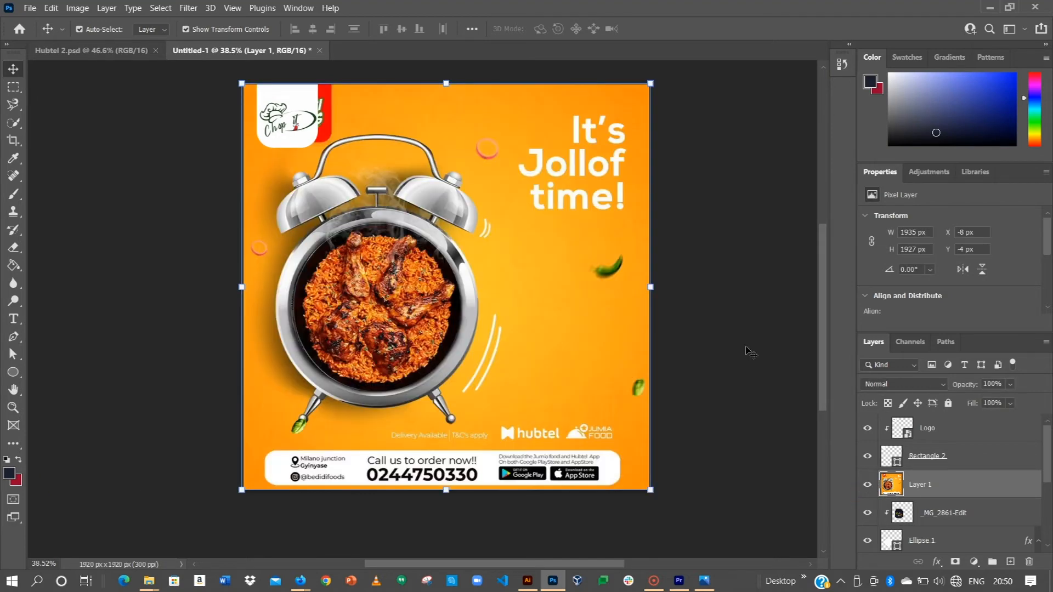
# Hide the Layer 1 reference poster and add the heading text "it's" in the poster's upper-right area.
pyautogui.click(867, 485)
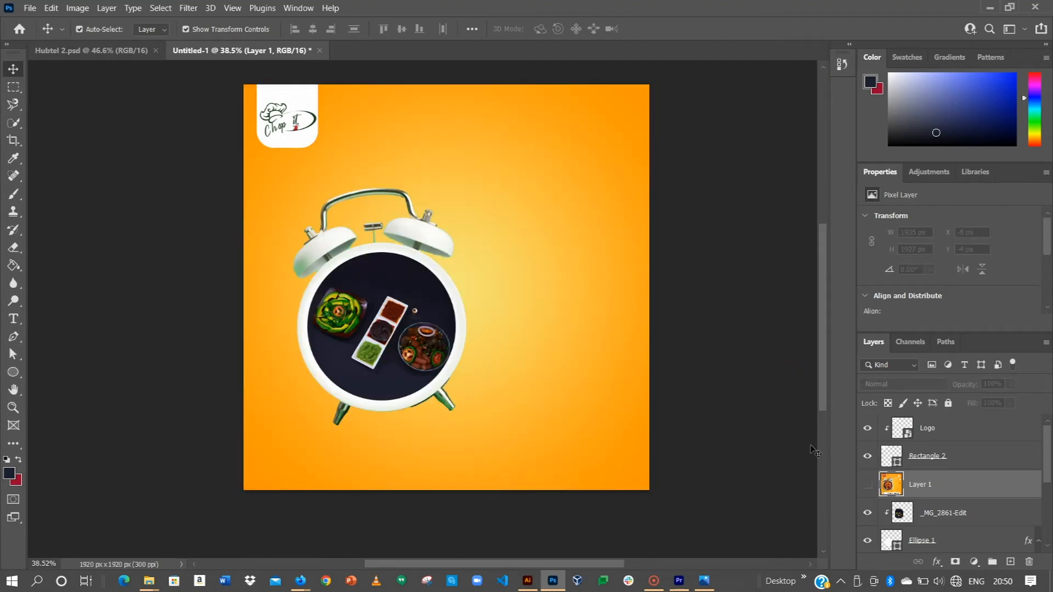
pyautogui.click(868, 485)
pyautogui.click(867, 485)
pyautogui.click(13, 318)
pyautogui.click(564, 169)
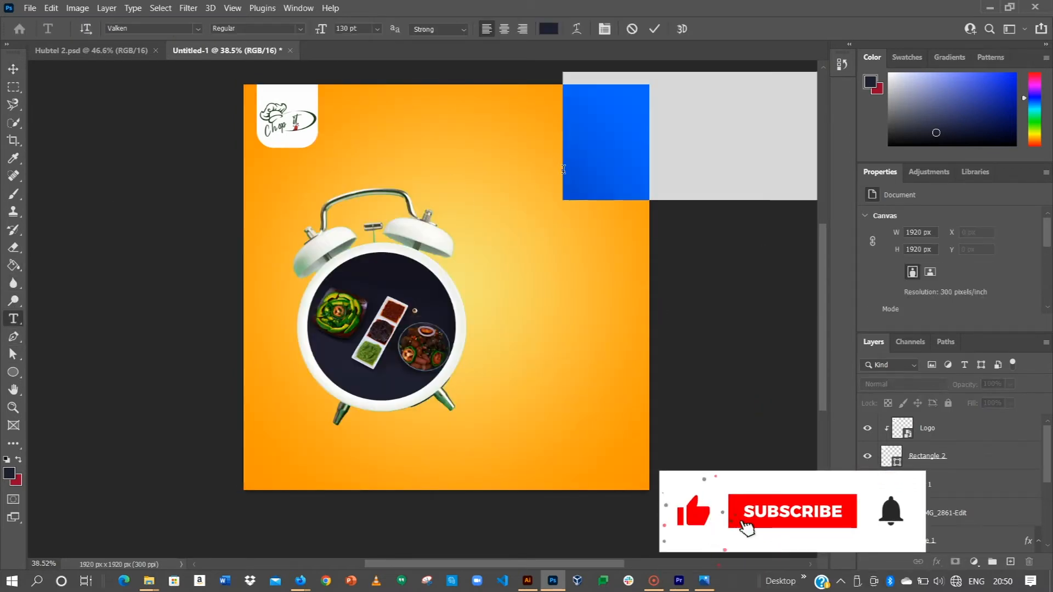
pyautogui.write('it`s')
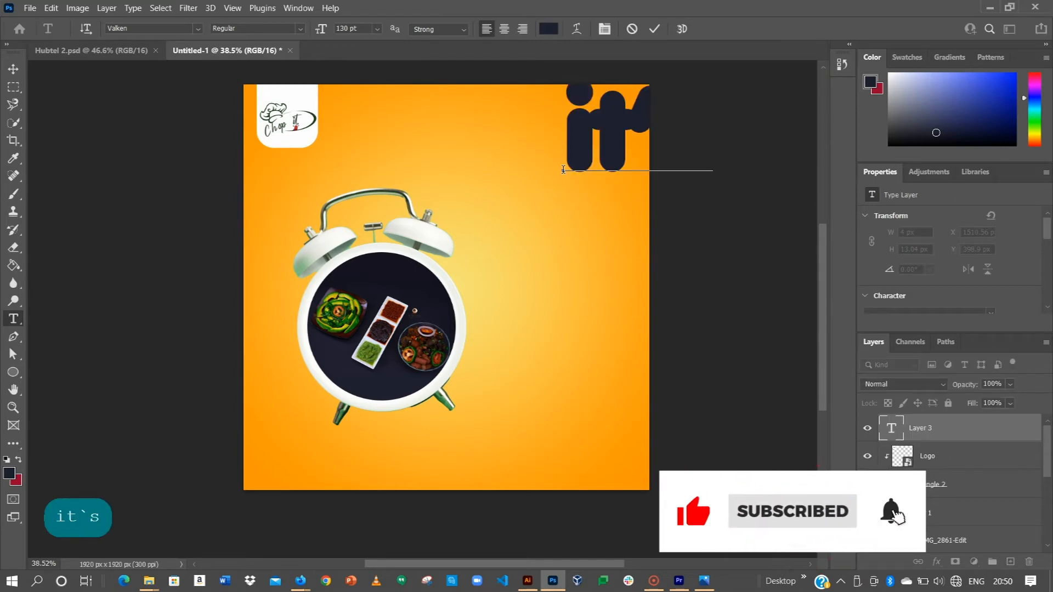
pyautogui.click(654, 28)
pyautogui.click(13, 68)
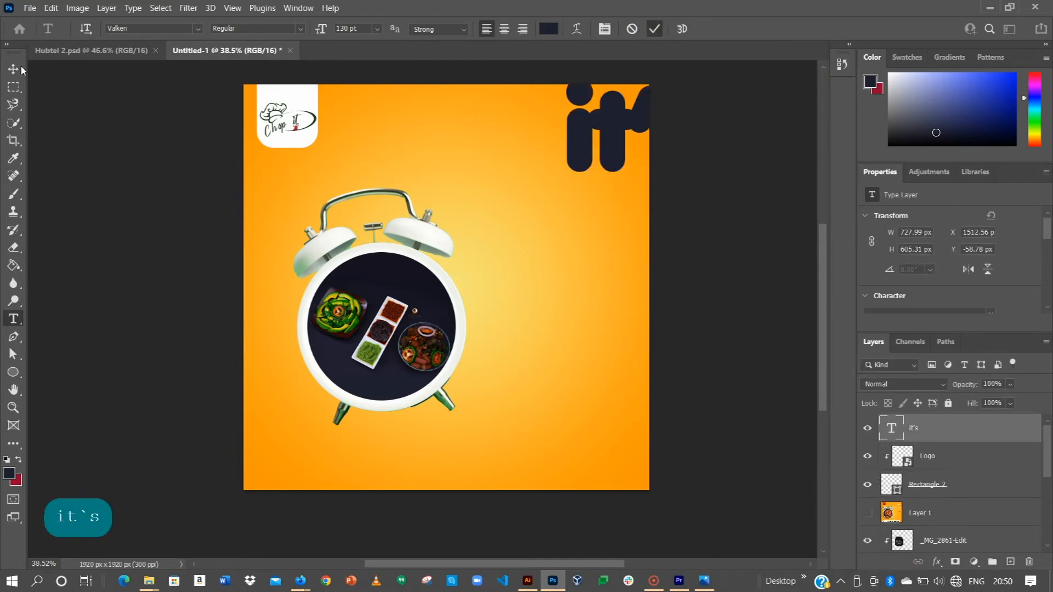
pyautogui.moveTo(660, 123); pyautogui.dragTo(562, 145)
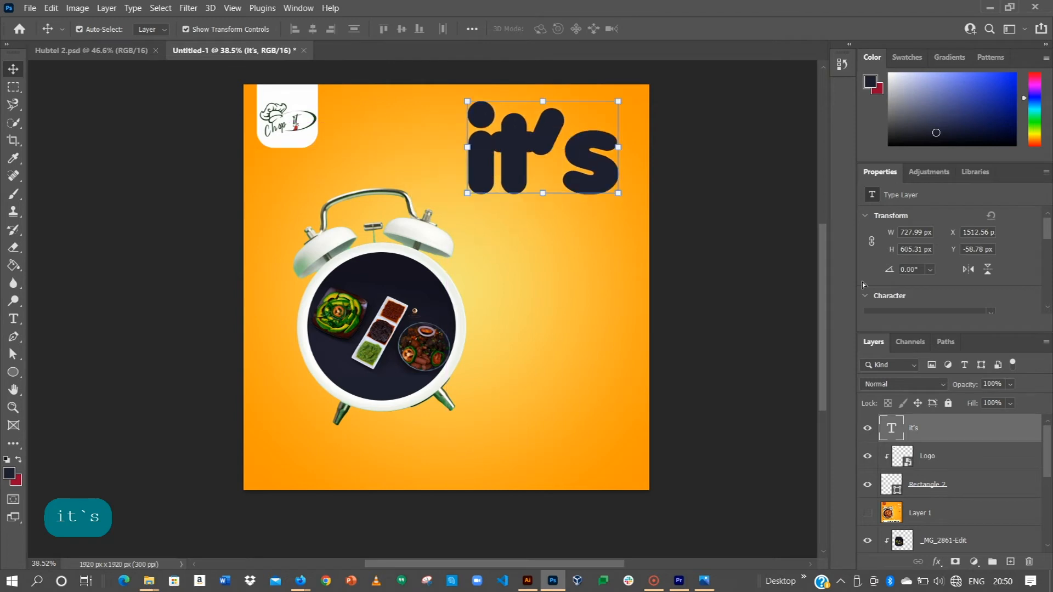
# Format the "it's" text in Intro Bold Italic at 80 pt.
pyautogui.scroll(-3, 937, 281)
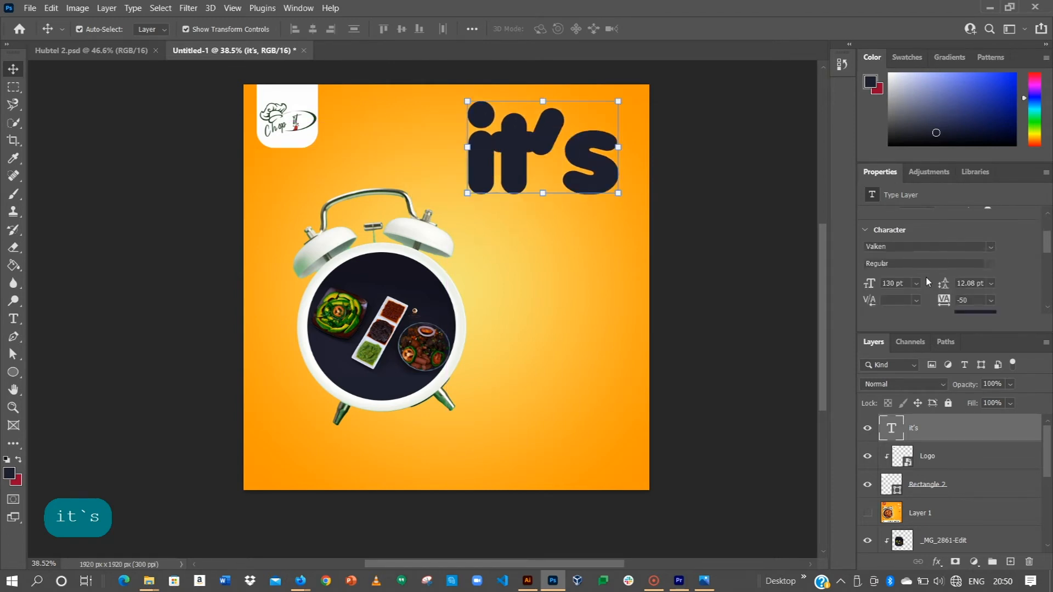
pyautogui.click(897, 249)
pyautogui.write('in')
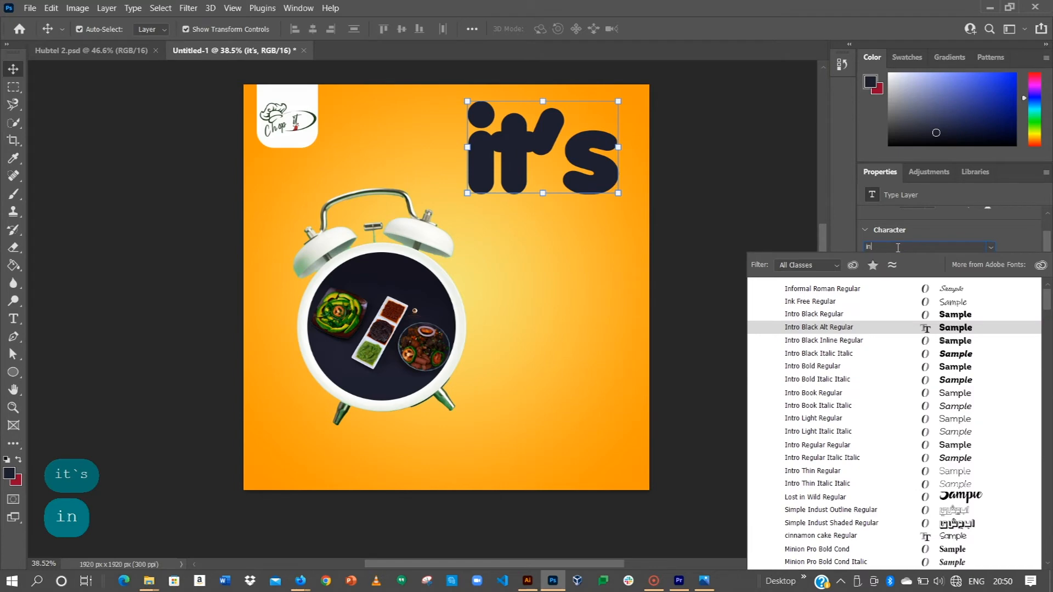
pyautogui.write('tro Bold Italic')
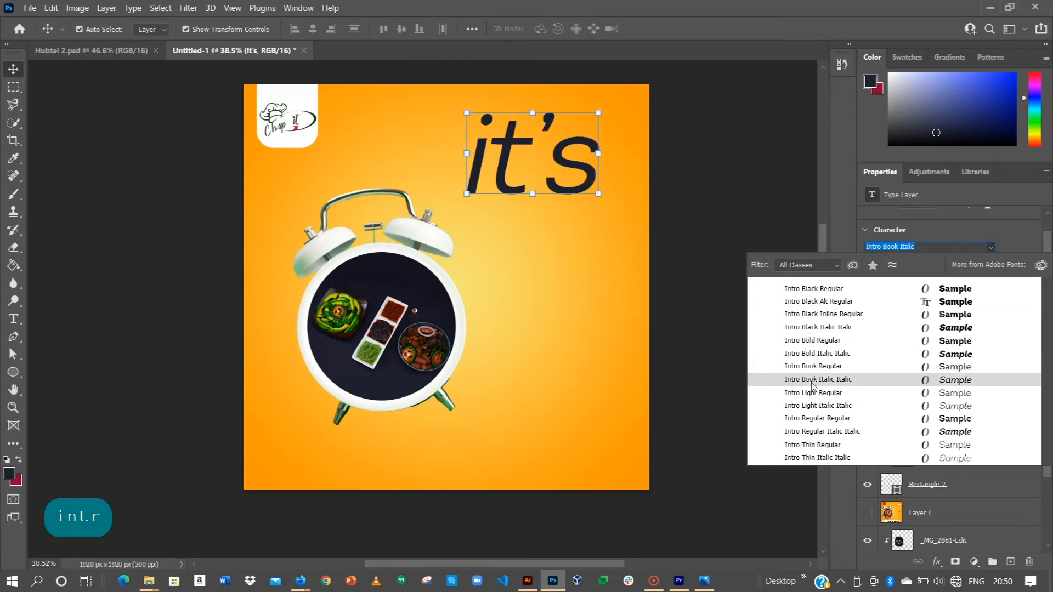
pyautogui.click(818, 353)
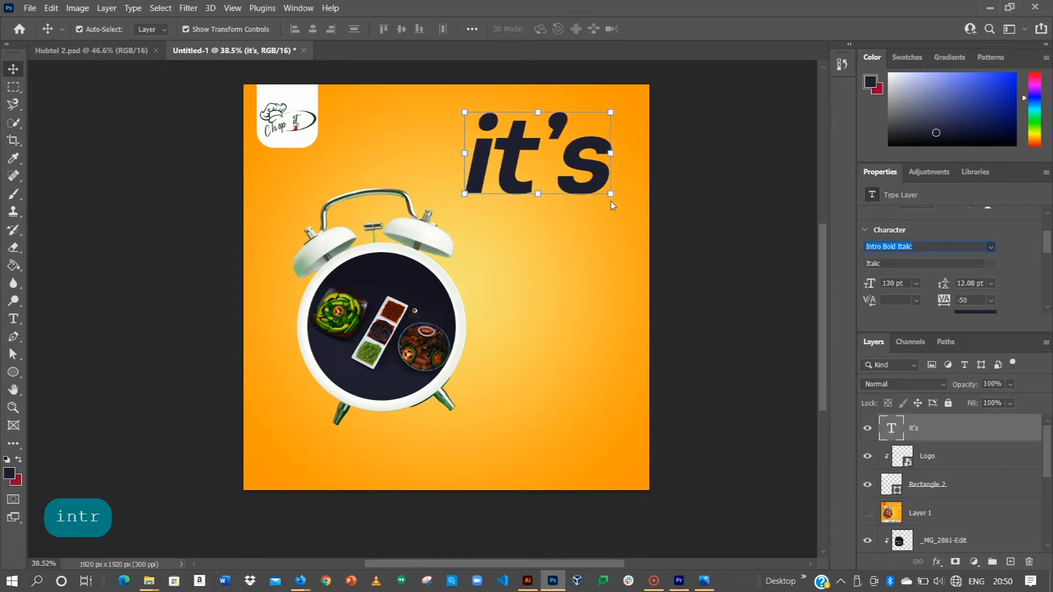
pyautogui.click(896, 282)
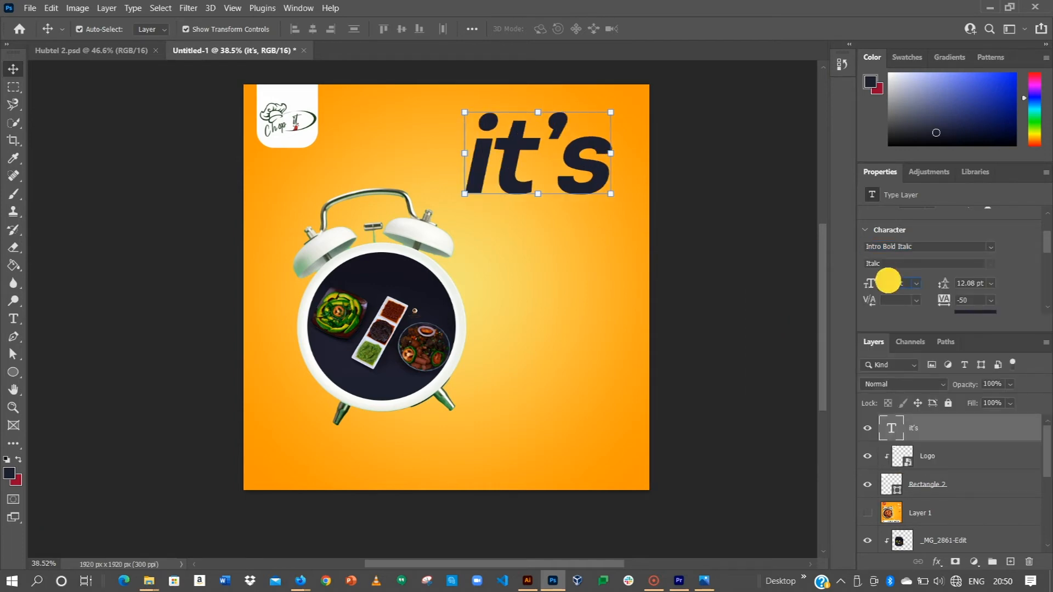
pyautogui.press('Right')
pyautogui.press('BackSpace')
pyautogui.press('BackSpace')
pyautogui.press('BackSpace')
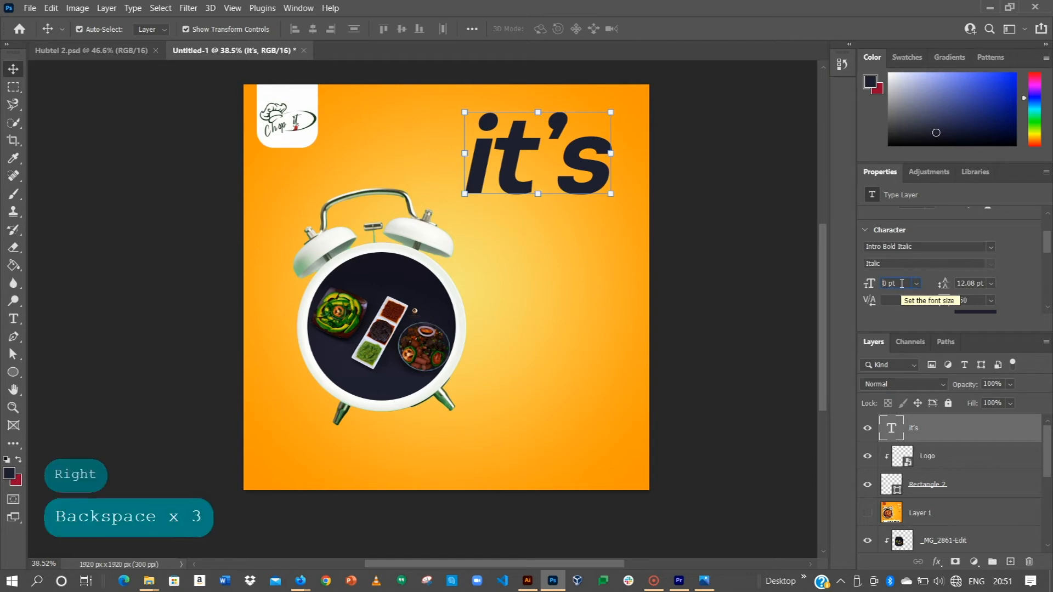
pyautogui.write('8')
pyautogui.press('Return')
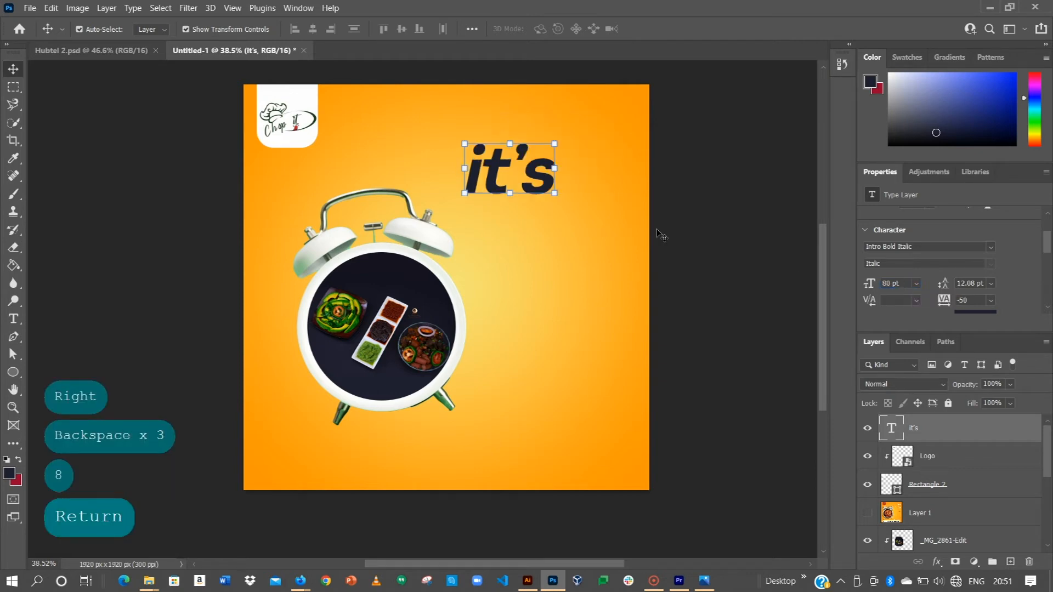
# Move "it's" higher and duplicate it directly below, changing the copy to "Protein" at 60 pt.
pyautogui.moveTo(540, 188); pyautogui.dragTo(551, 210)
pyautogui.doubleClick(549, 209)
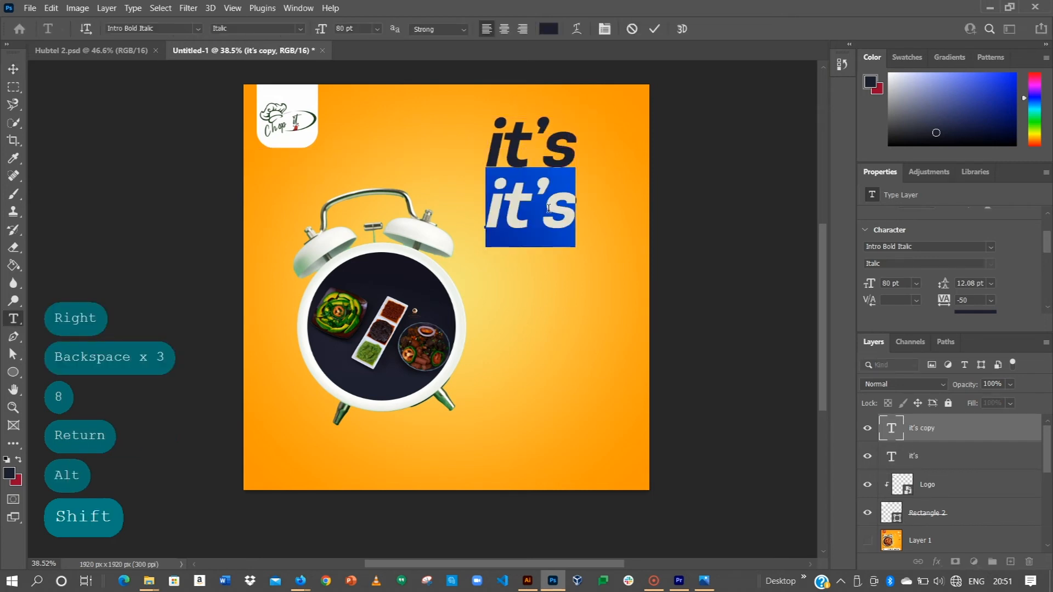
pyautogui.write('Protein')
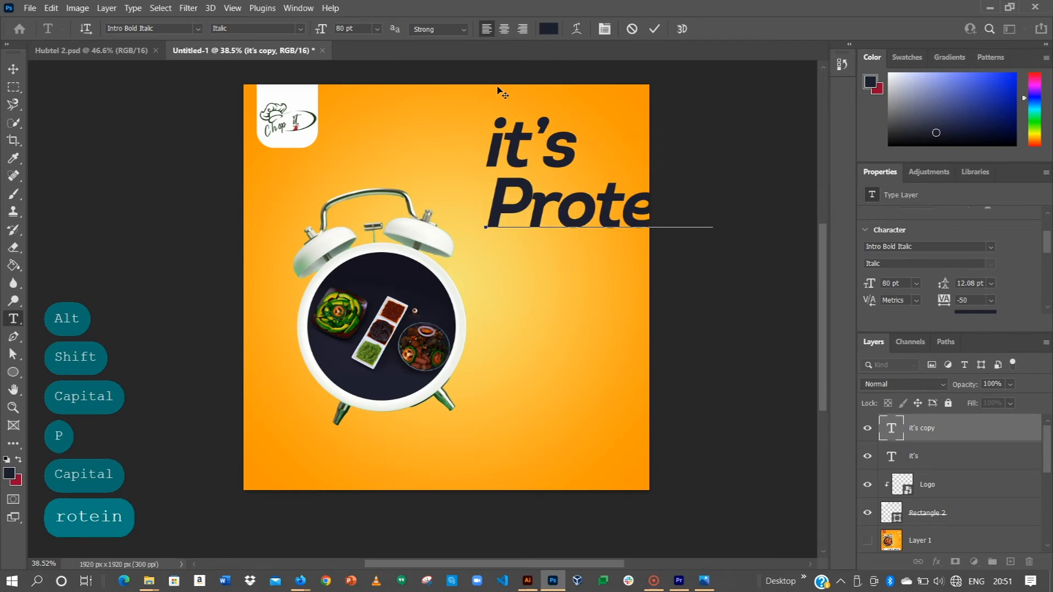
pyautogui.click(655, 28)
pyautogui.click(916, 283)
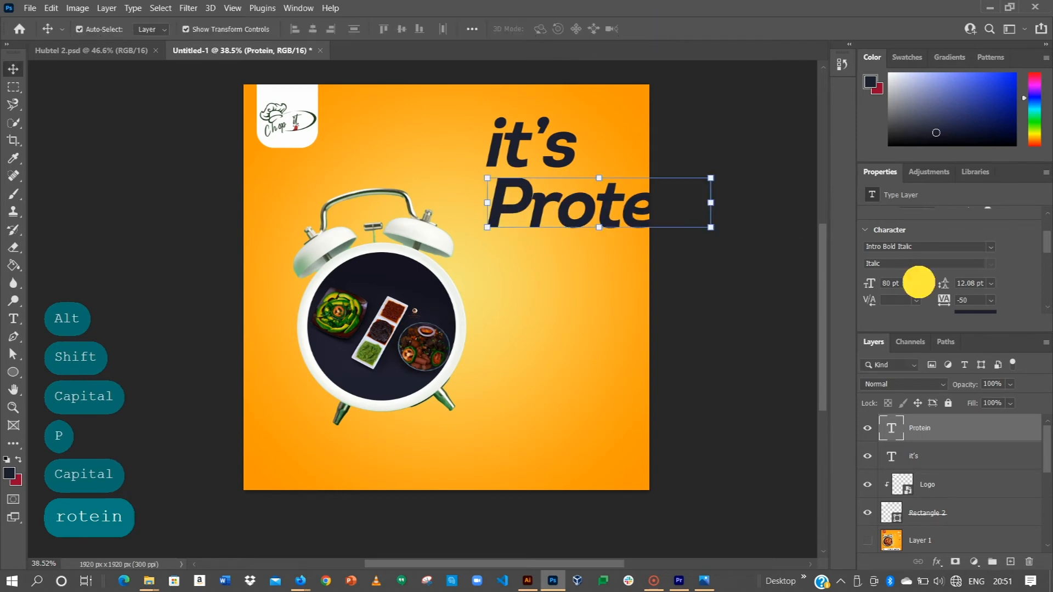
pyautogui.click(903, 449)
# Move "Protein" closer under "it's" and duplicate it below as a third heading line reading "Time!", shifted slightly right.
pyautogui.moveTo(614, 214); pyautogui.dragTo(565, 244)
pyautogui.doubleClick(565, 244)
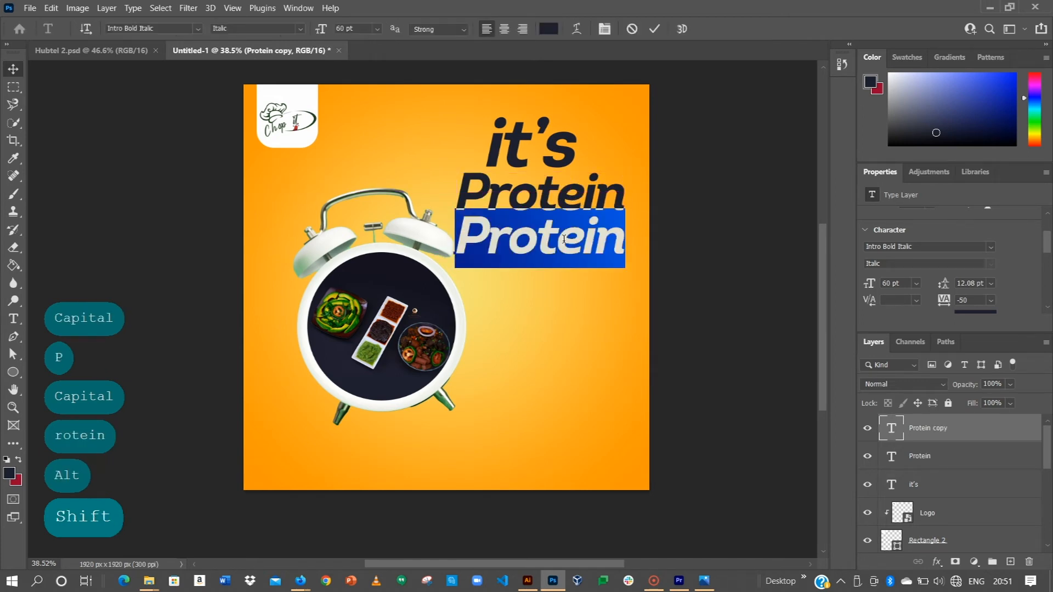
pyautogui.press('capslock')
pyautogui.write('T')
pyautogui.press('capslock')
pyautogui.write('ime!')
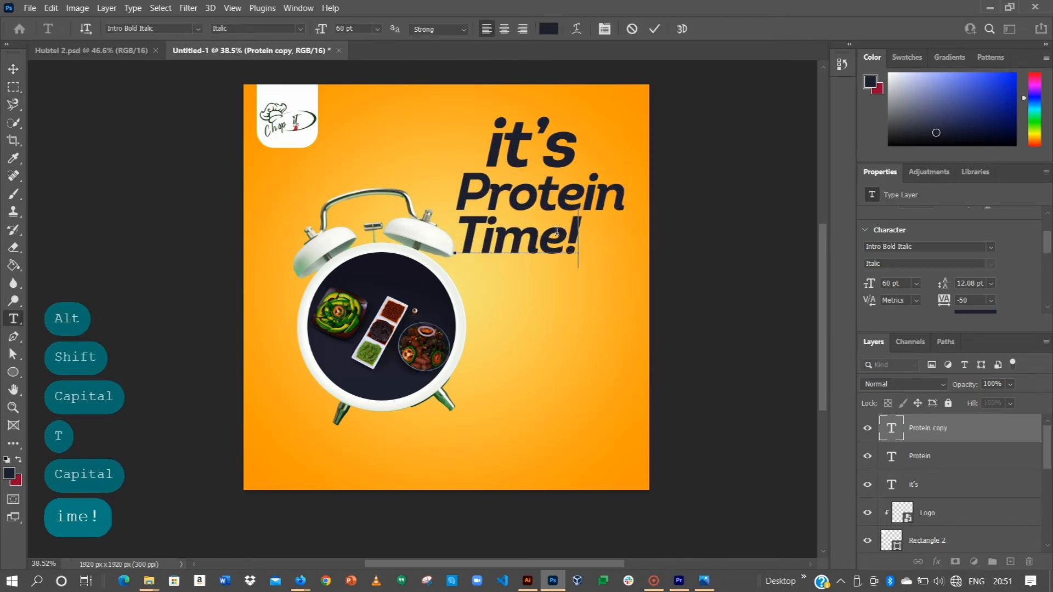
pyautogui.click(655, 28)
pyautogui.moveTo(549, 237); pyautogui.dragTo(577, 241)
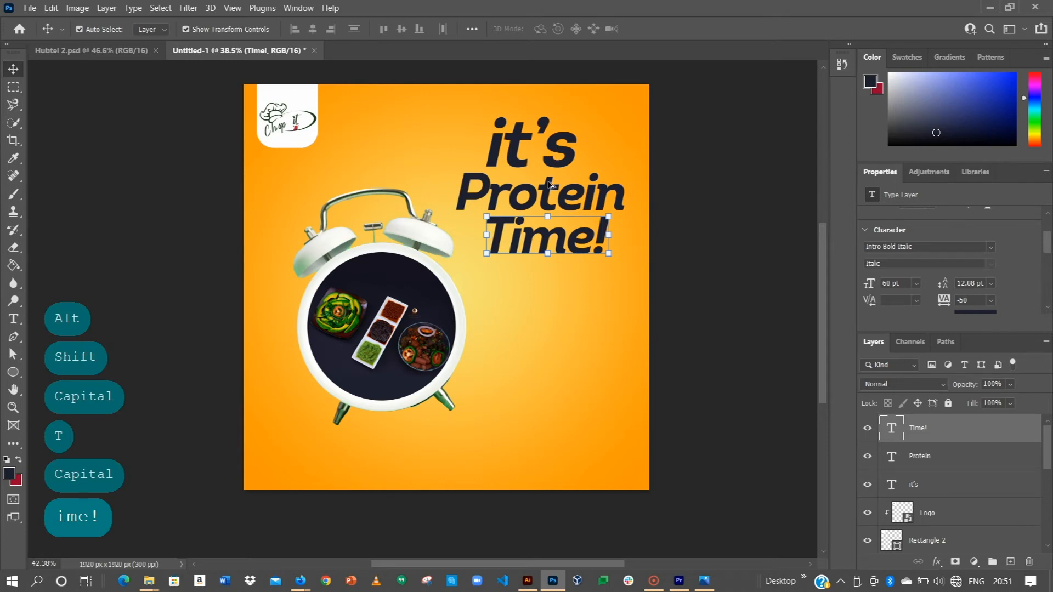
# Set the "it's" text size to 60 pt to match the other heading lines.
pyautogui.keyDown('alt'); pyautogui.scroll(2, 550, 184); pyautogui.keyUp('alt')
pyautogui.click(577, 222)
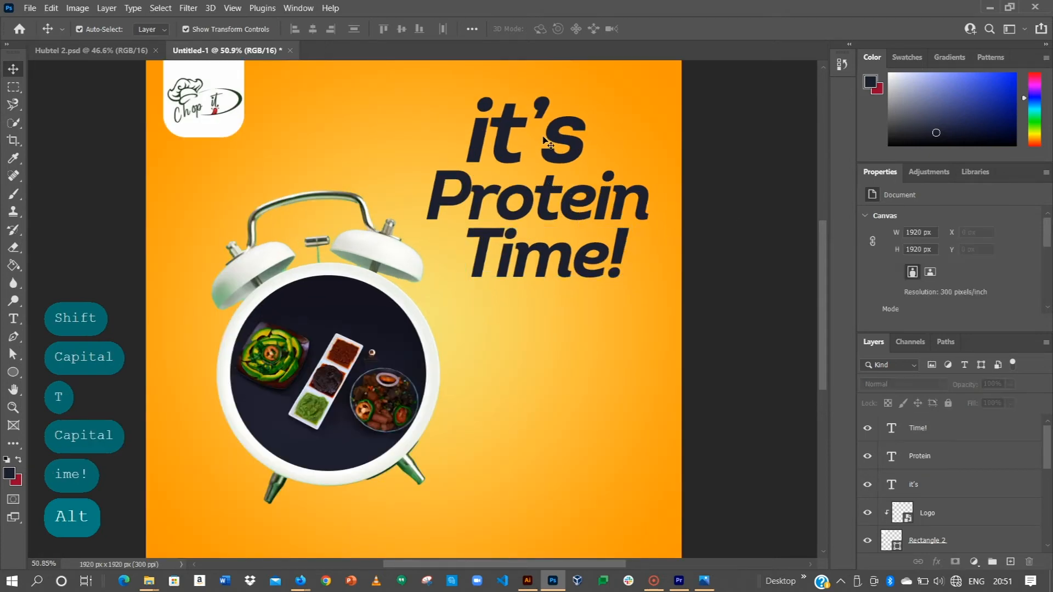
pyautogui.click(562, 146)
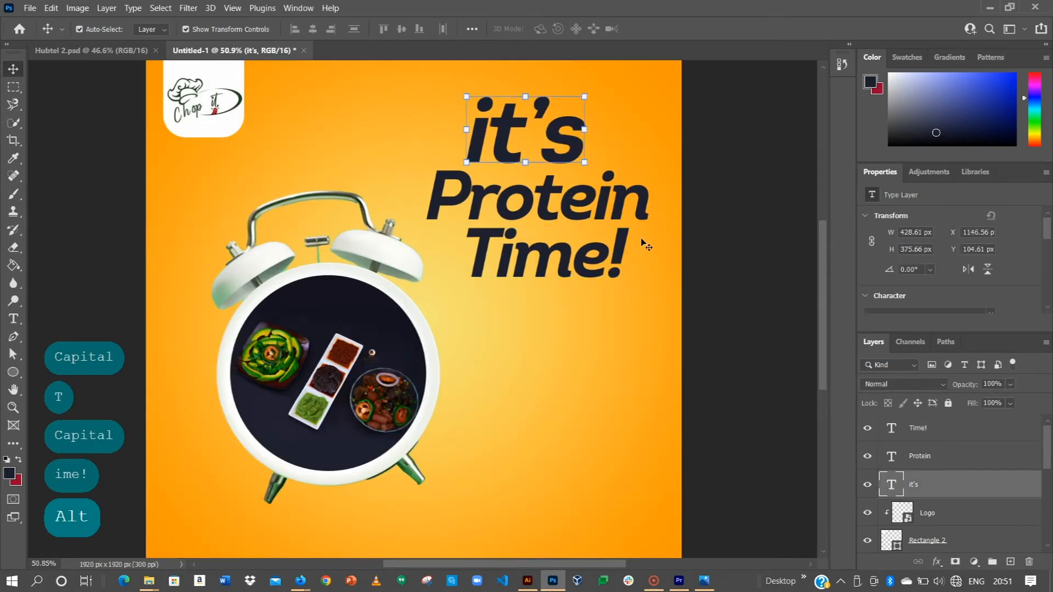
pyautogui.click(629, 206)
pyautogui.scroll(-2, 912, 252)
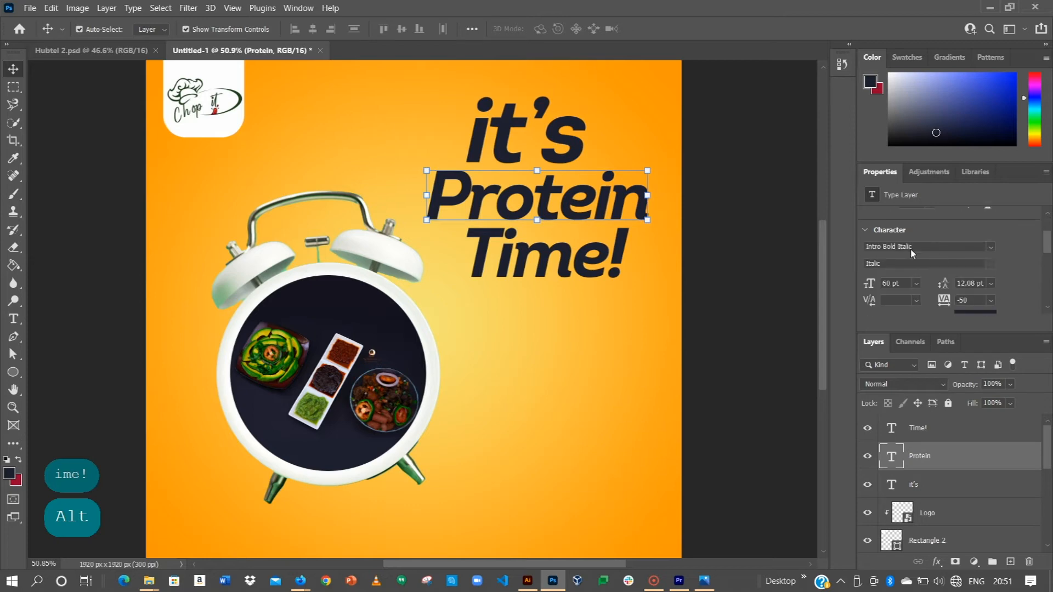
pyautogui.click(570, 136)
pyautogui.click(920, 284)
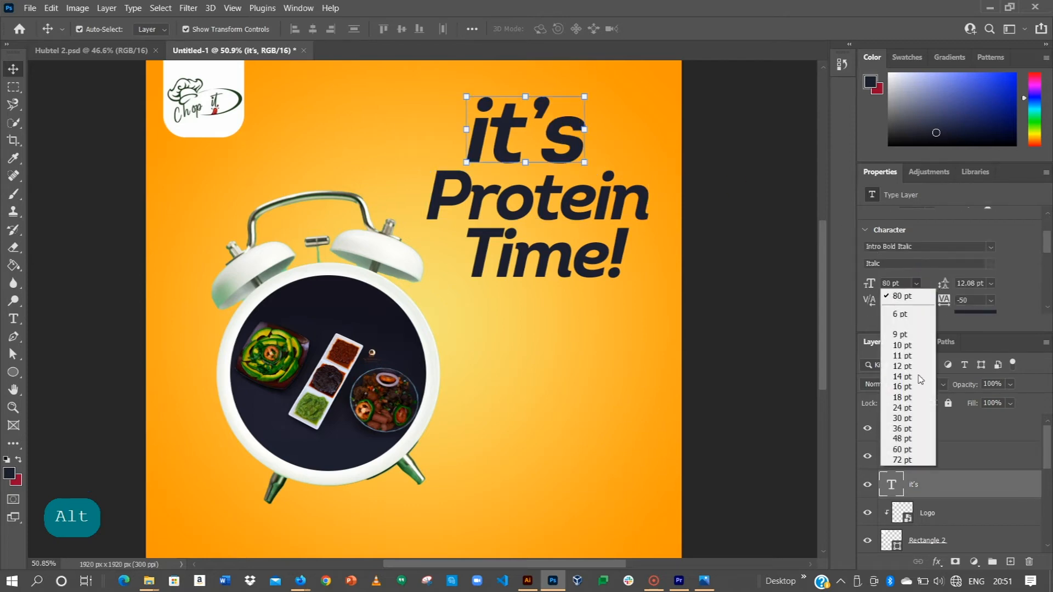
pyautogui.click(908, 449)
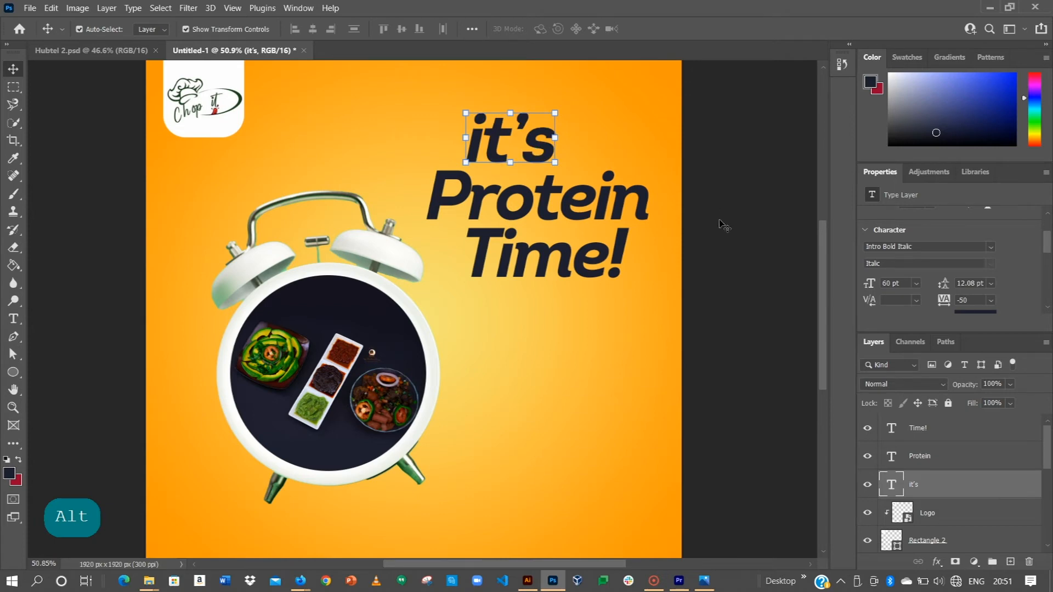
# Check the heading against the Layer 1 reference poster and align the right edges of all three text lines.
pyautogui.scroll(-3, 880, 512)
pyautogui.scroll(3, 872, 472)
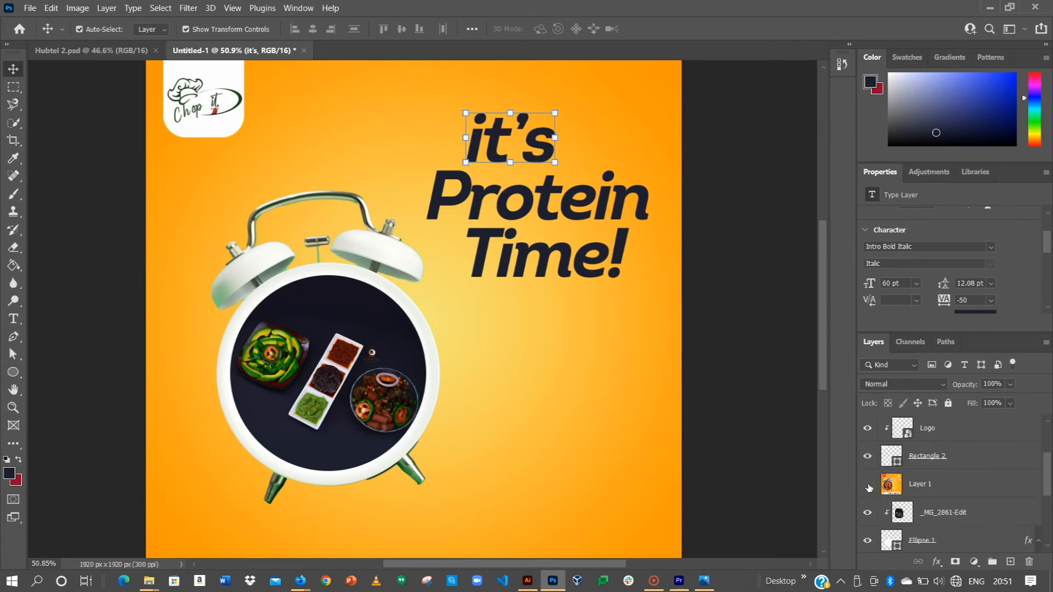
pyautogui.click(867, 485)
pyautogui.click(867, 485)
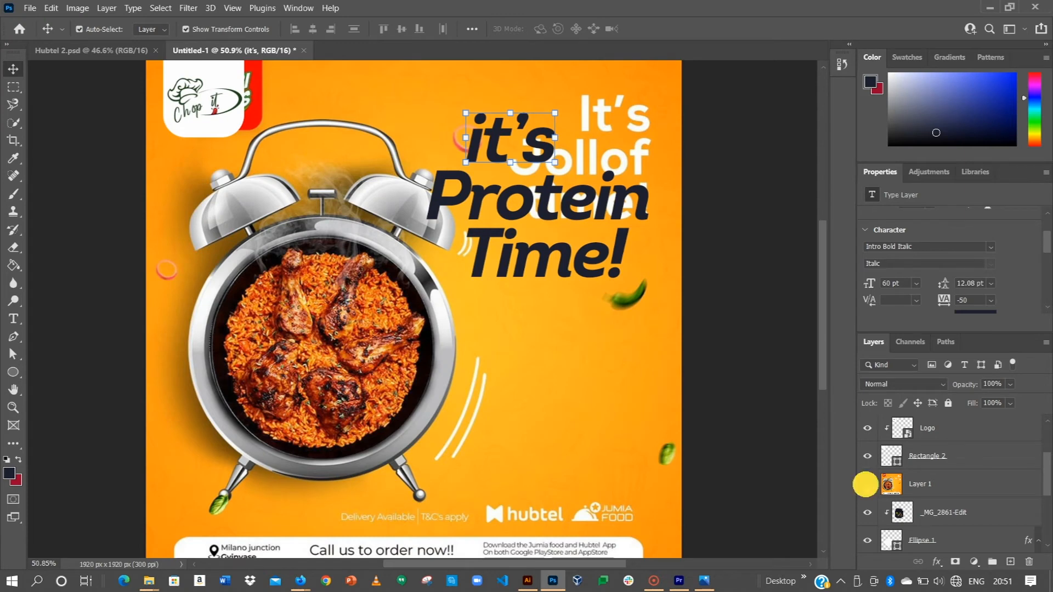
pyautogui.keyDown('shift'); pyautogui.click(542, 189); pyautogui.keyUp('shift')
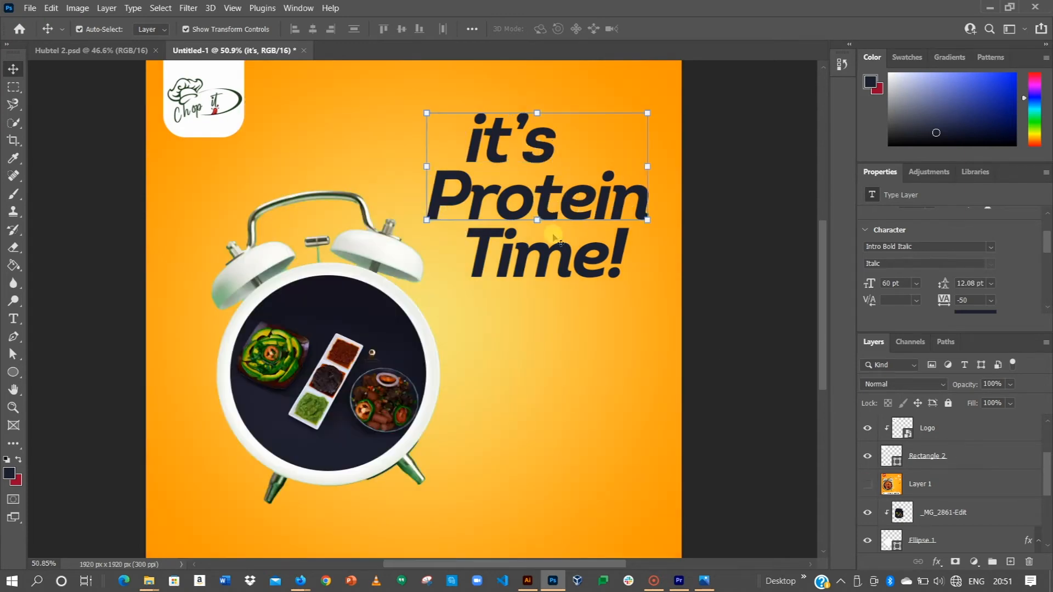
pyautogui.keyDown('shift'); pyautogui.click(552, 254); pyautogui.keyUp('shift')
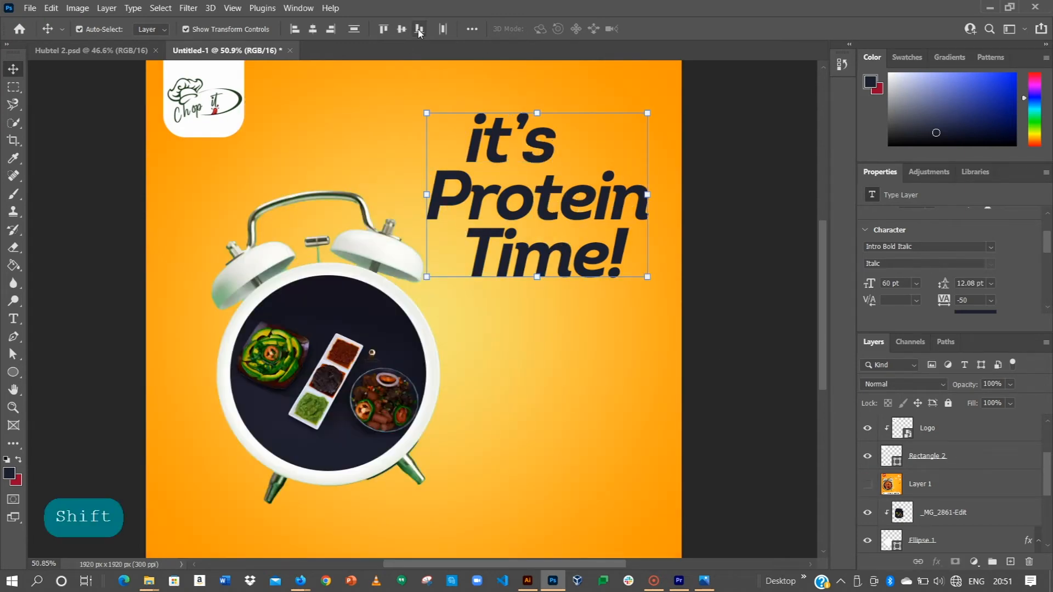
pyautogui.click(331, 31)
# Move the three heading lines up together, scale them to 75.51% and shift them slightly right.
pyautogui.moveTo(597, 192); pyautogui.dragTo(599, 168)
pyautogui.moveTo(647, 93); pyautogui.dragTo(621, 110)
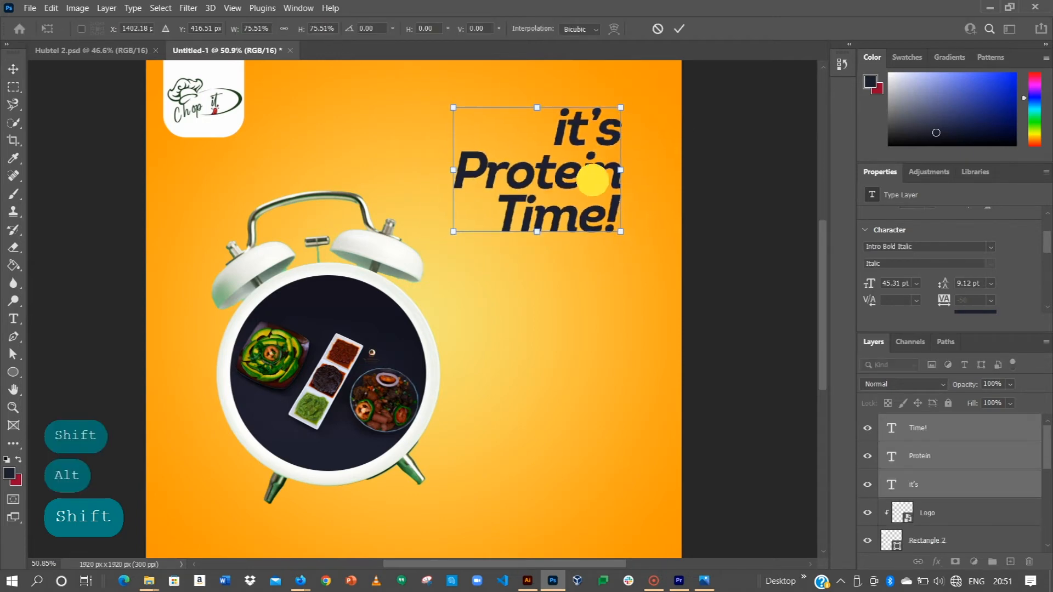
pyautogui.moveTo(593, 180); pyautogui.dragTo(599, 181)
pyautogui.click(679, 29)
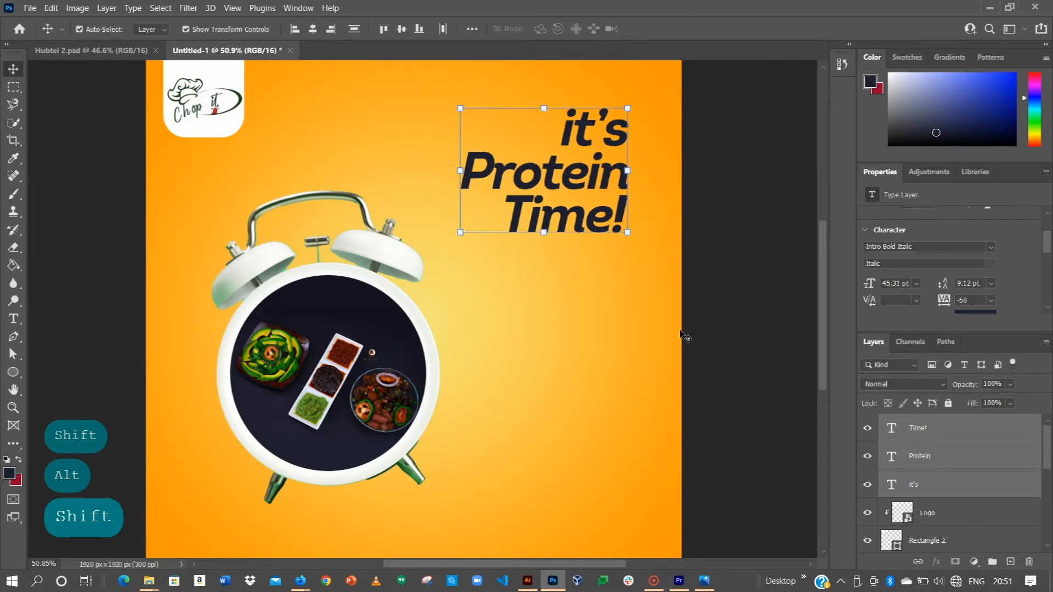
pyautogui.hotkey('ctrl', '0')
pyautogui.click(708, 296)
pyautogui.click(735, 329)
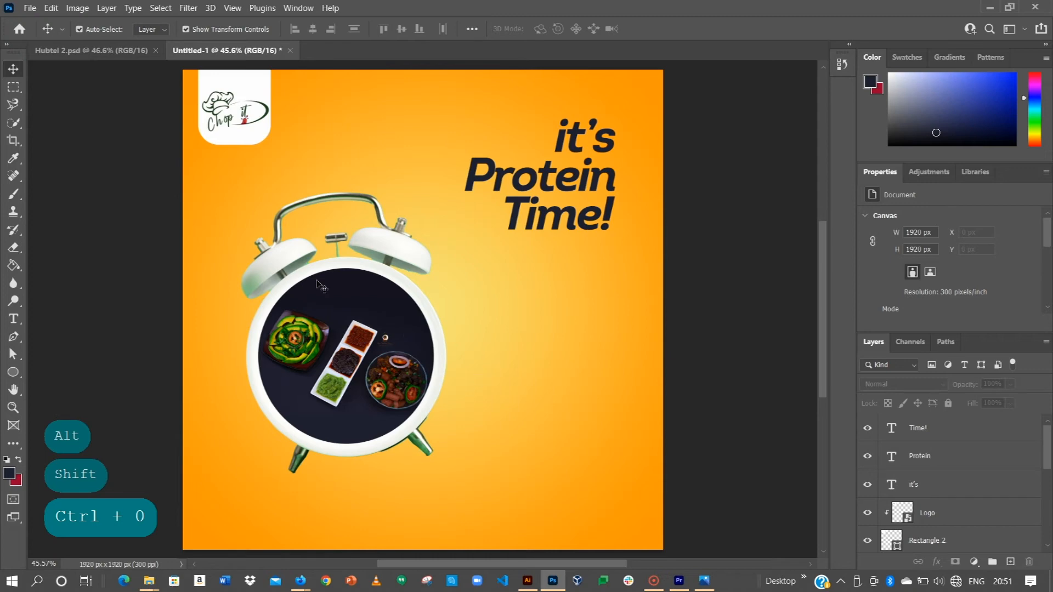
# Show the Layer 1 reference and copy the contact footer, store badges and "Delivery Available | T&C's Apply" line from Hubtel 2.psd into Untitled-1.
pyautogui.scroll(-5, 873, 483)
pyautogui.click(871, 431)
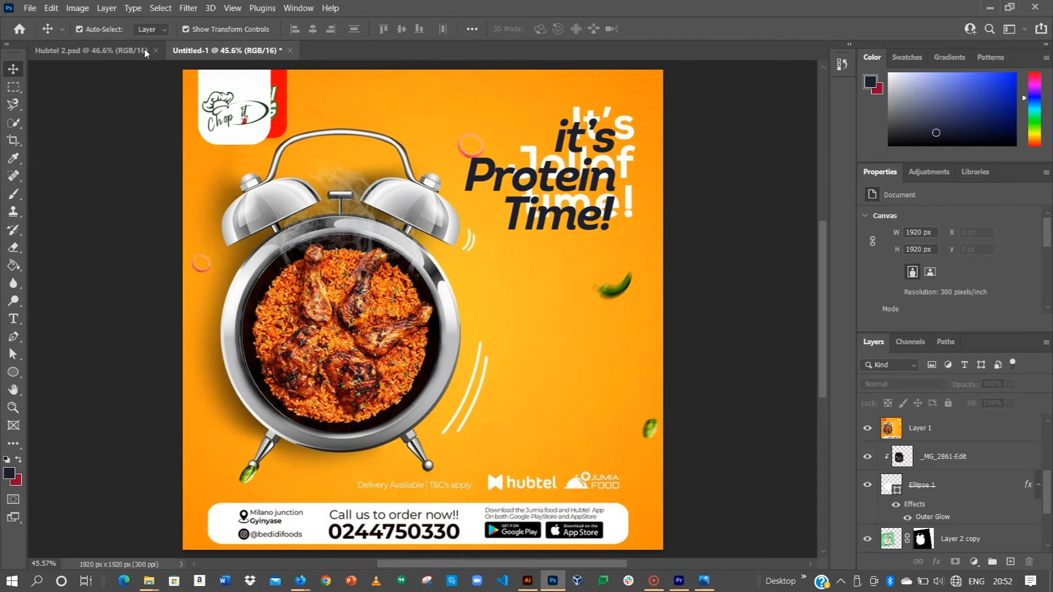
pyautogui.click(110, 51)
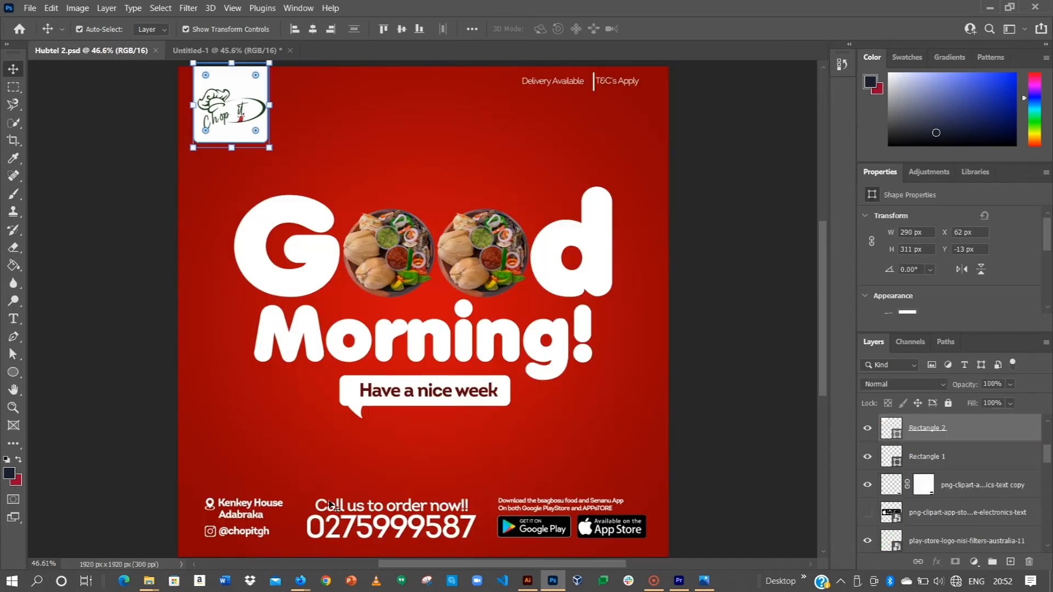
pyautogui.moveTo(222, 498); pyautogui.dragTo(666, 555)
pyautogui.moveTo(493, 72); pyautogui.dragTo(649, 107)
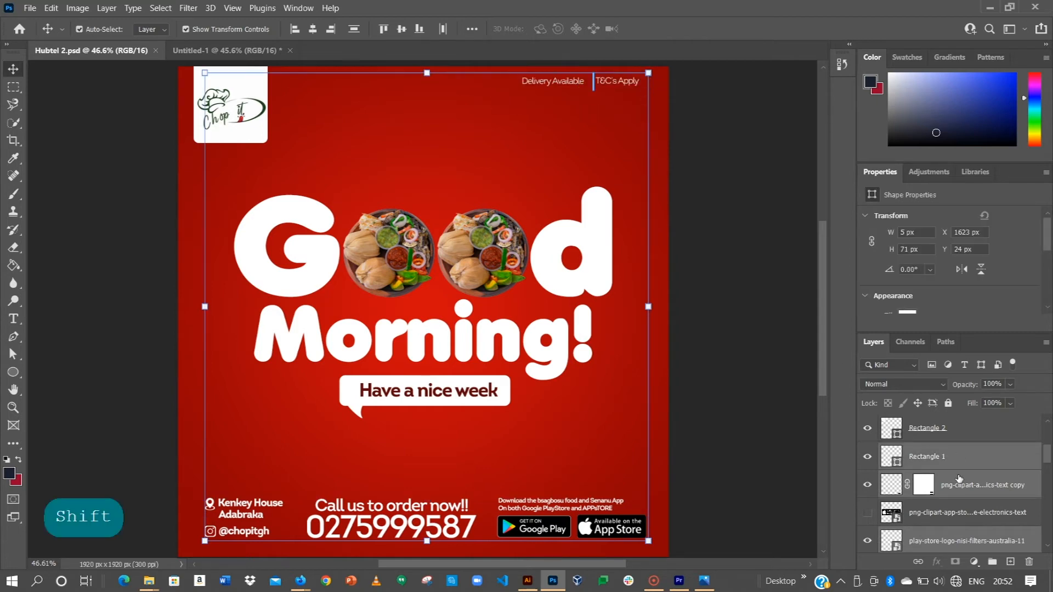
pyautogui.moveTo(536, 534); pyautogui.dragTo(228, 47)
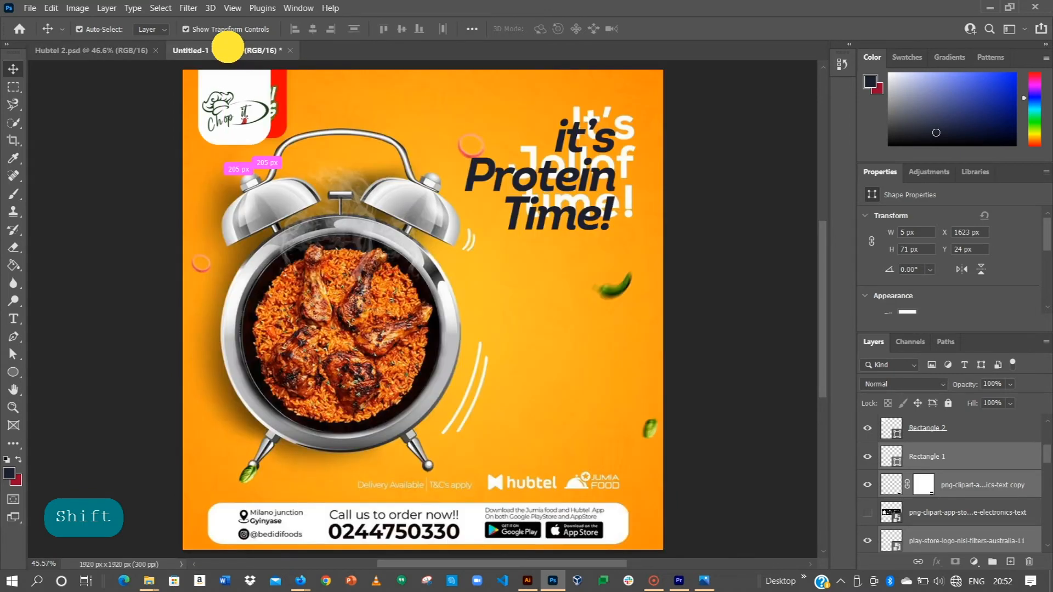
pyautogui.moveTo(228, 46); pyautogui.dragTo(585, 417)
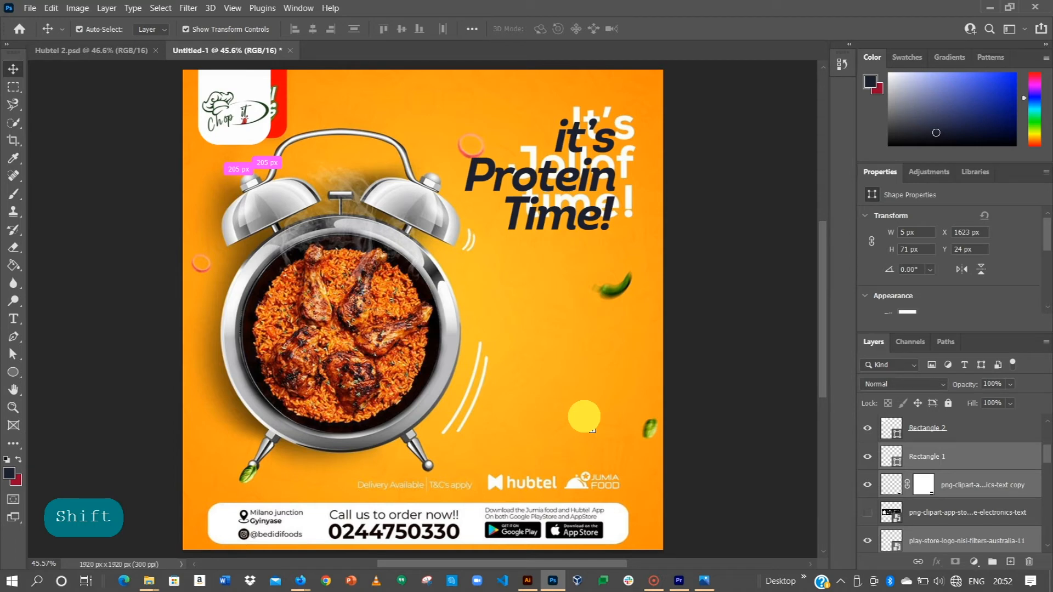
pyautogui.moveTo(584, 417); pyautogui.dragTo(583, 415)
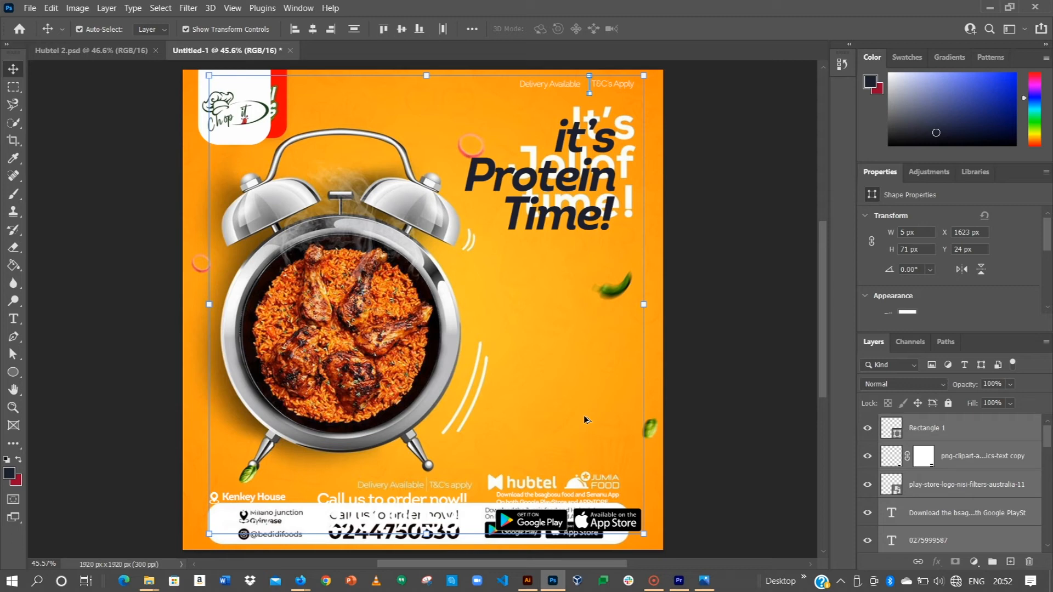
# Hide the Layer 1 reference poster to check the copied contact footer against the orange gradient.
pyautogui.hotkey('alt', 'shift')
pyautogui.click(729, 397)
pyautogui.click(641, 389)
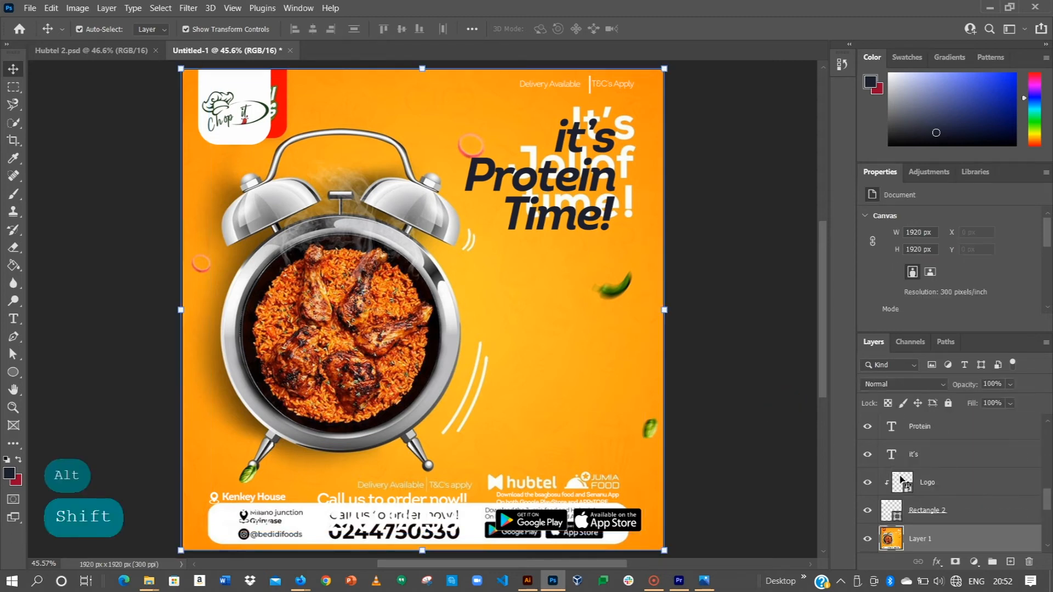
pyautogui.click(867, 538)
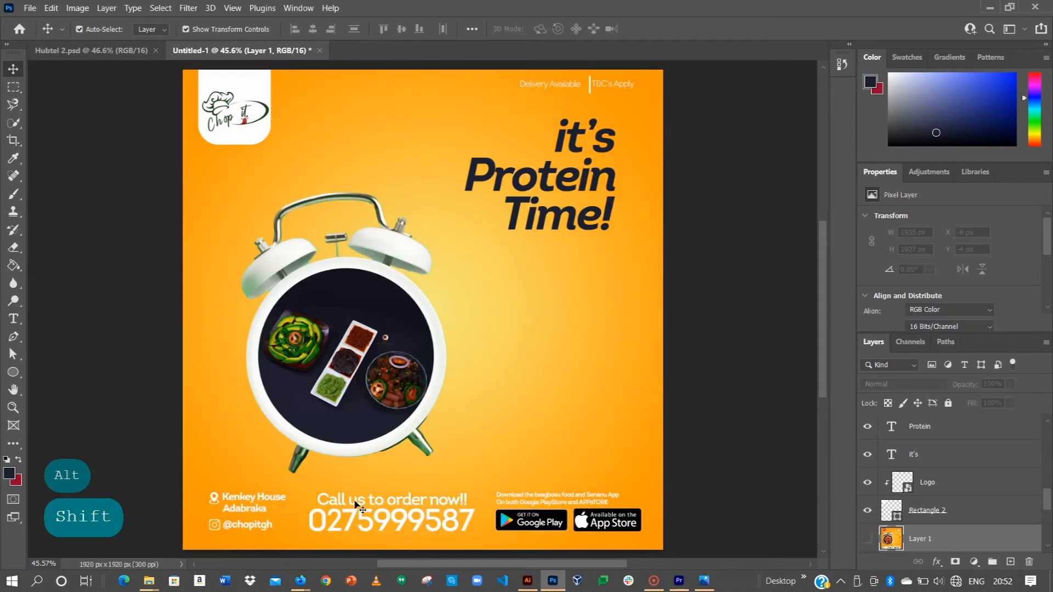
pyautogui.click(618, 455)
pyautogui.click(725, 487)
pyautogui.click(636, 482)
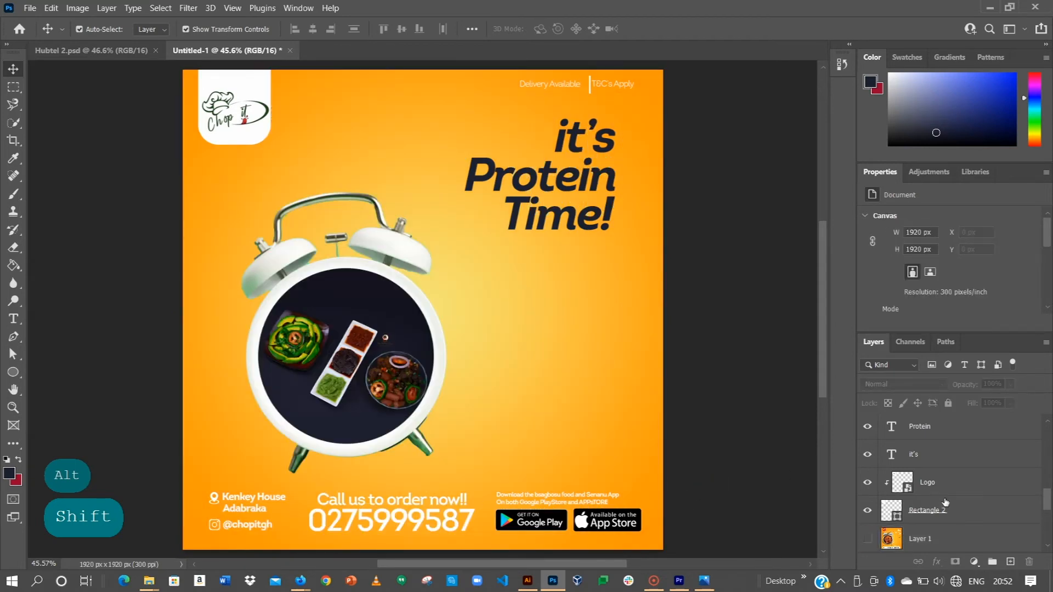
# Bring the Layer 1 reference poster to the front of all layers, then hide it.
pyautogui.click(867, 539)
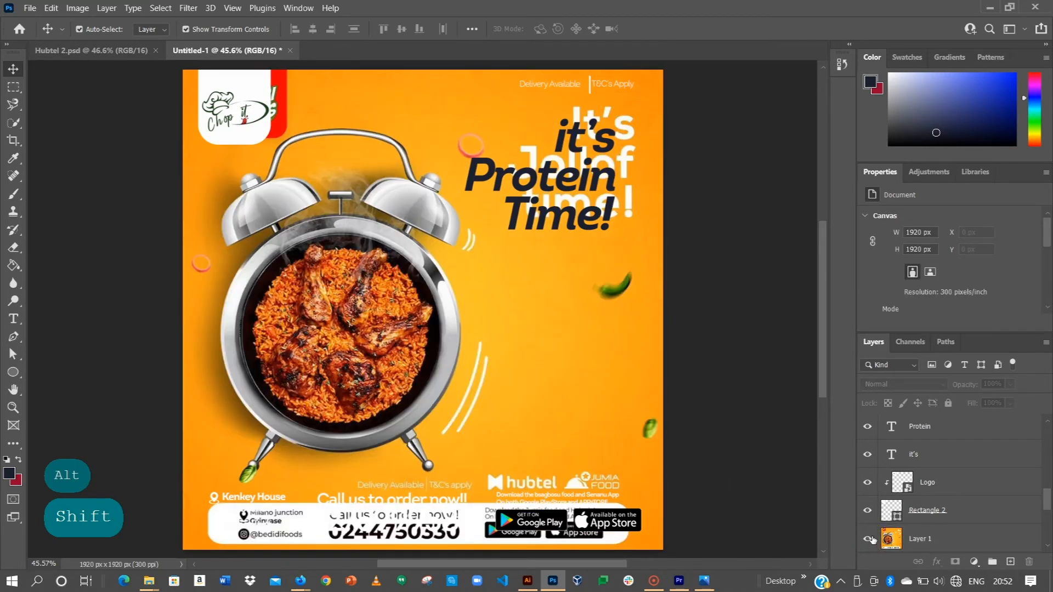
pyautogui.click(911, 540)
pyautogui.hotkey('ctrl', 'shift', ']')
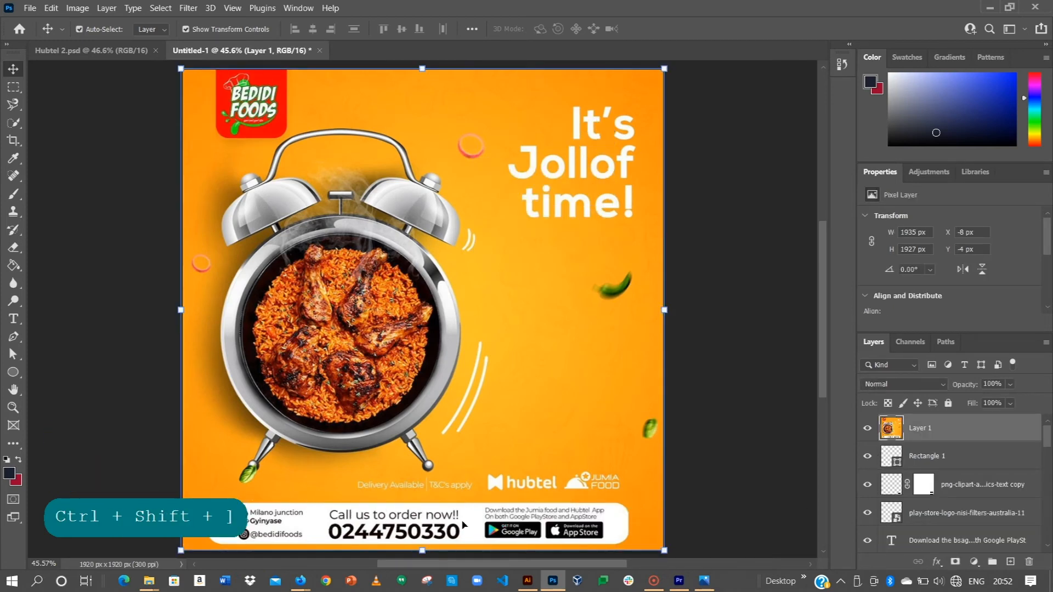
pyautogui.click(867, 428)
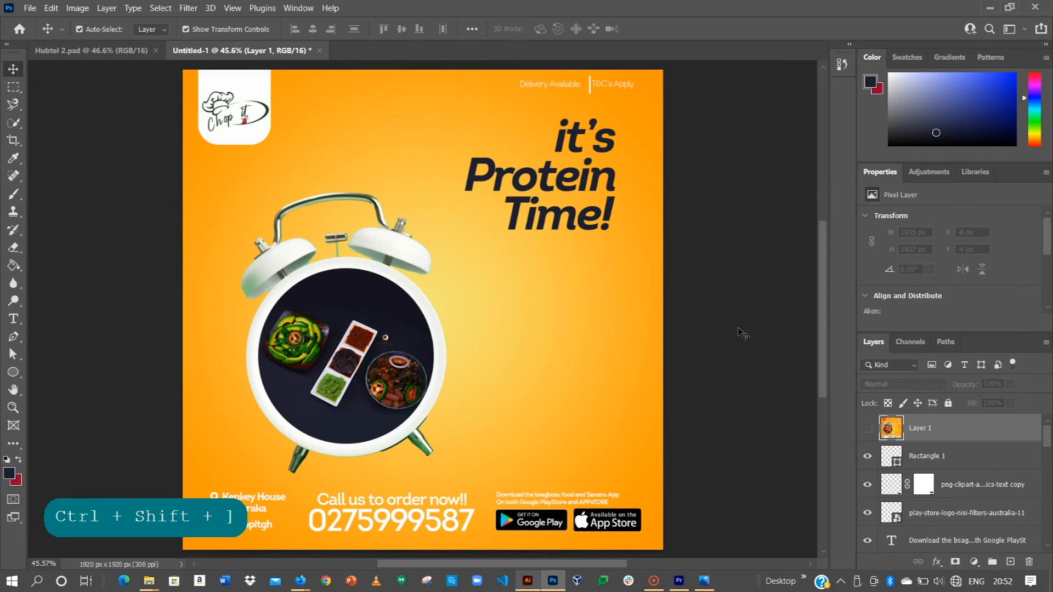
pyautogui.click(738, 333)
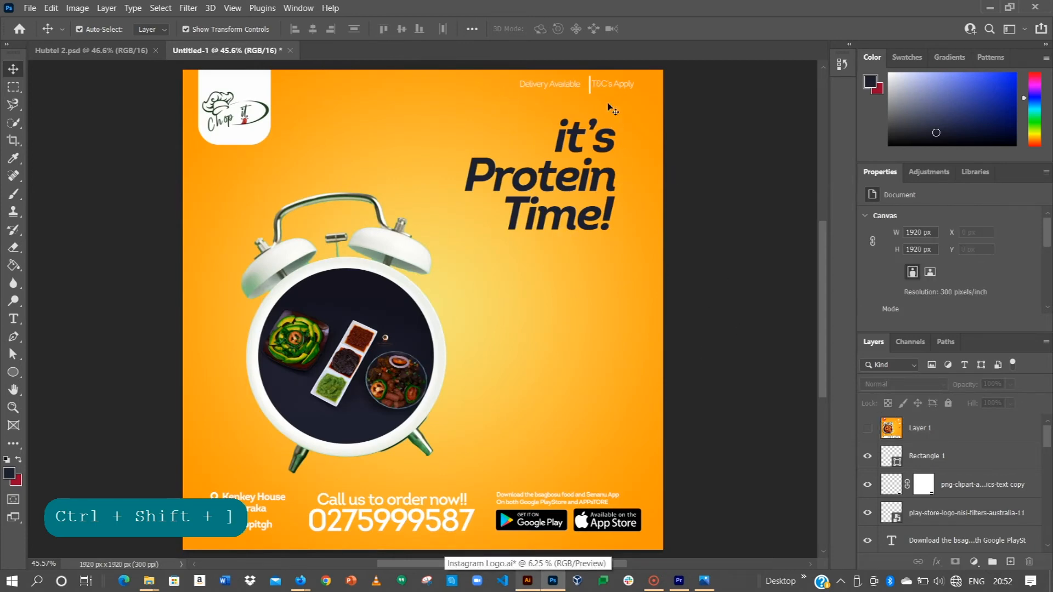
# Examine the "Delivery Available | T&C's Apply" line with its divider and the contact footer up close.
pyautogui.scroll(6, 609, 107)
pyautogui.moveTo(583, 128); pyautogui.dragTo(571, 112)
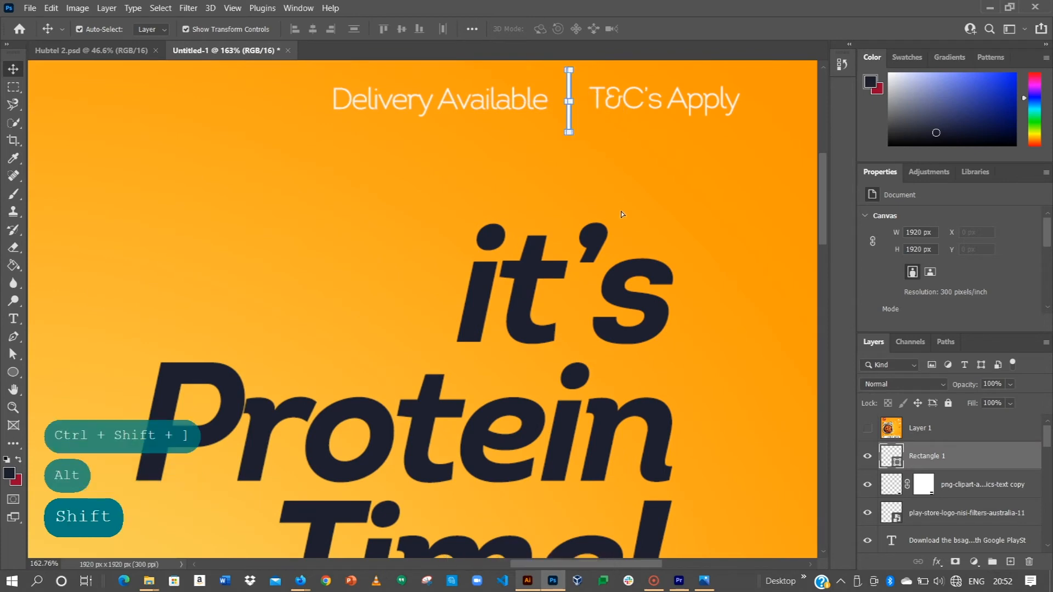
pyautogui.scroll(-6, 622, 214)
pyautogui.press('space')
pyautogui.moveTo(456, 268); pyautogui.dragTo(480, 193)
pyautogui.moveTo(415, 381); pyautogui.dragTo(416, 322)
pyautogui.click(360, 476)
# Draw a dark navy rectangle of about 1779 x 240 px around the contact footer with the Rectangle tool.
pyautogui.scroll(2, 358, 378)
pyautogui.press('space')
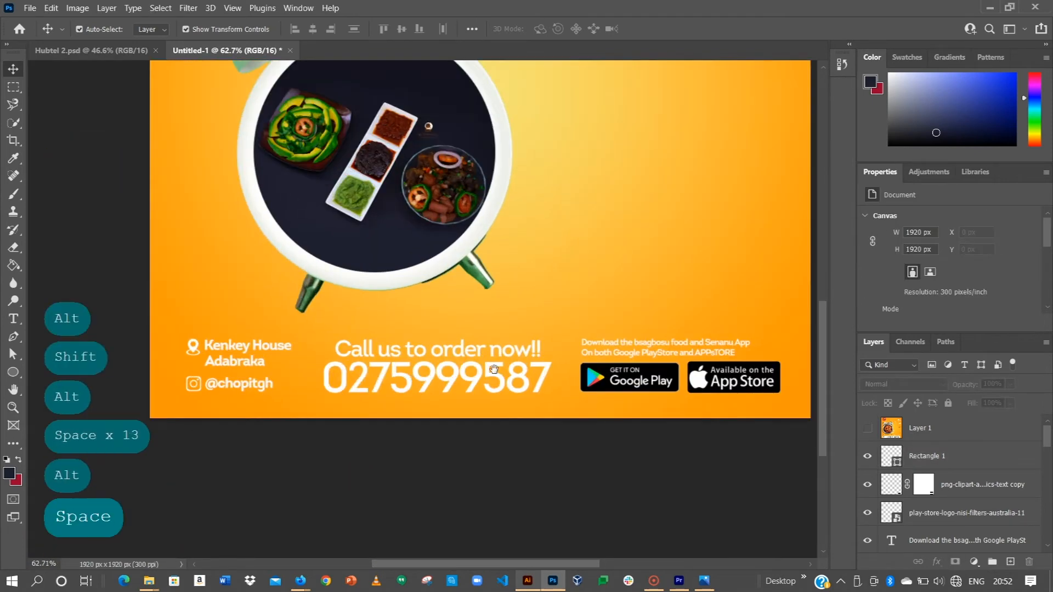
pyautogui.moveTo(494, 369); pyautogui.dragTo(413, 364)
pyautogui.scroll(1, 280, 373)
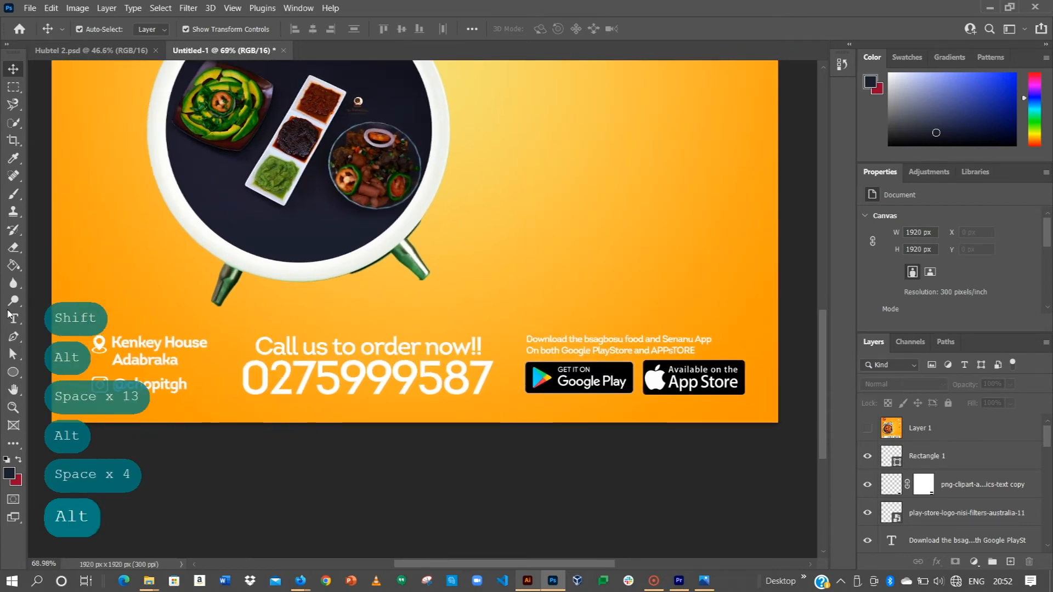
pyautogui.click(16, 376)
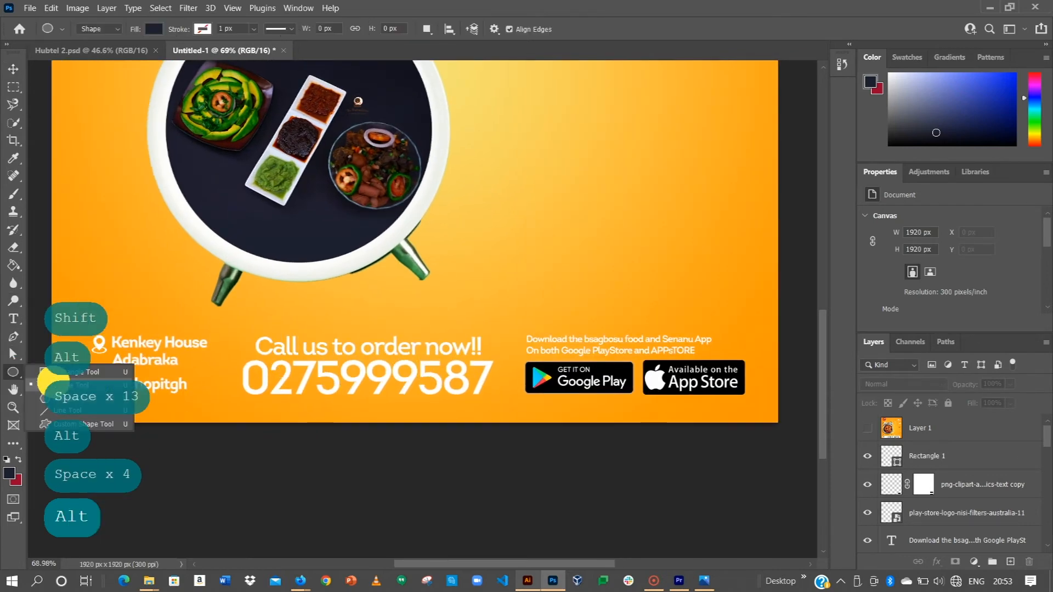
pyautogui.click(66, 371)
pyautogui.moveTo(80, 315); pyautogui.dragTo(754, 406)
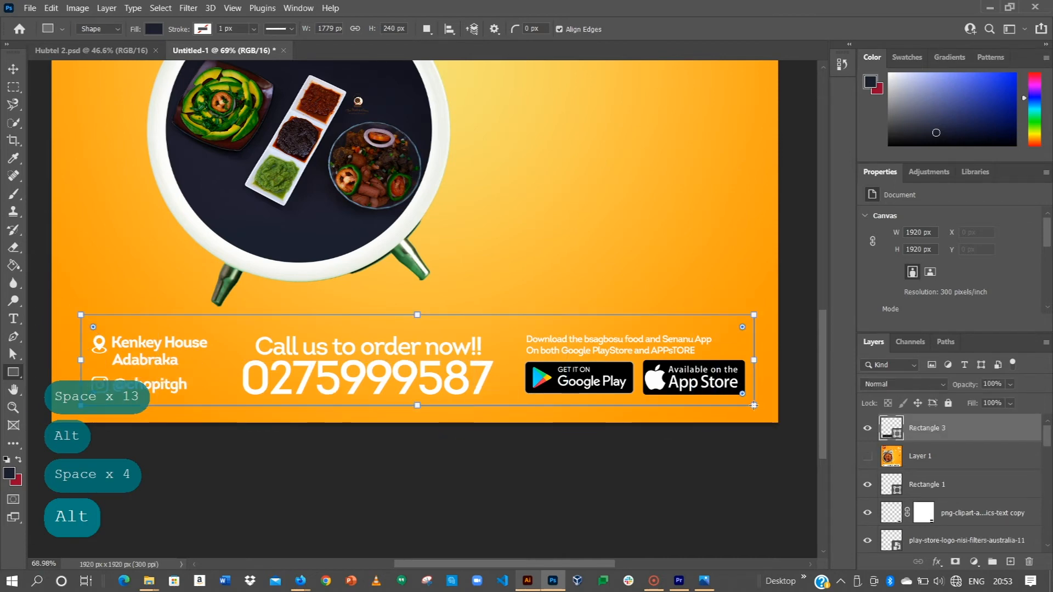
# Round the footer rectangle's corners and place it behind the contact details, directly above the gradient fill.
pyautogui.click(13, 68)
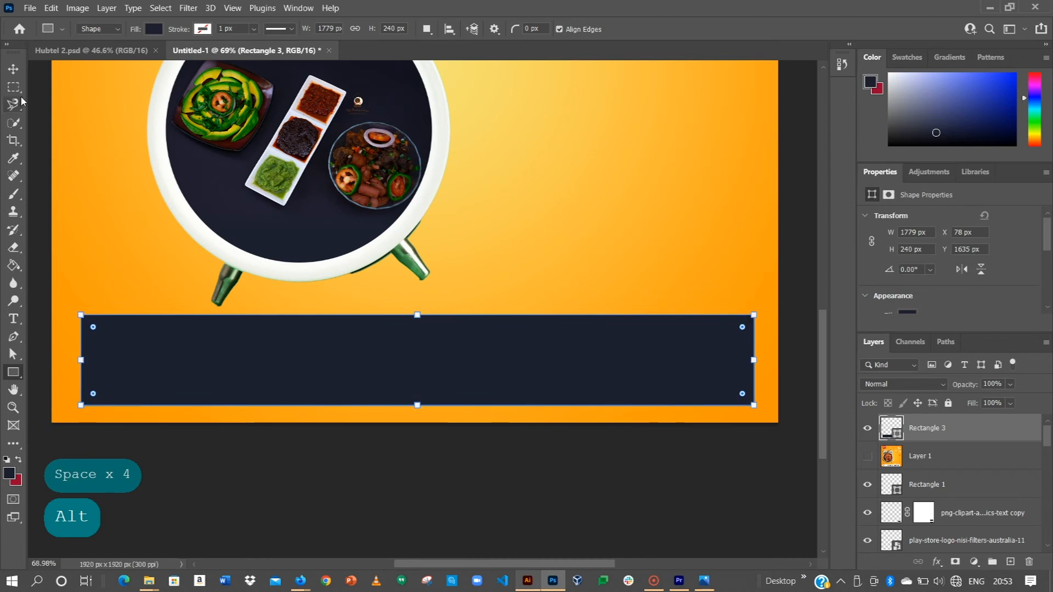
pyautogui.moveTo(742, 327); pyautogui.dragTo(742, 327)
pyautogui.hotkey('ctrl', 'shift', '[')
pyautogui.hotkey('ctrl', ']')
pyautogui.click(258, 515)
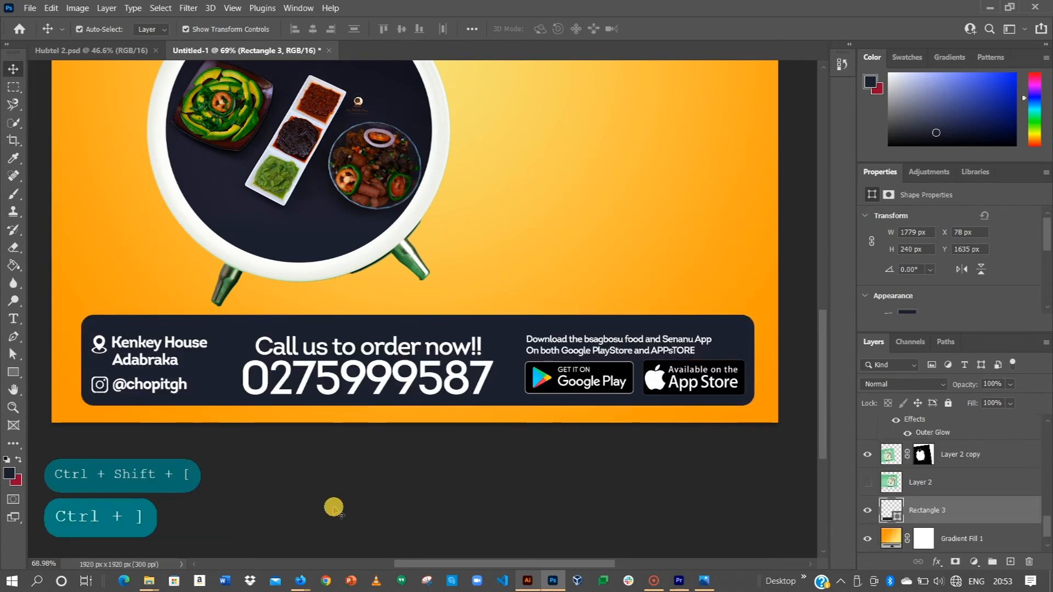
pyautogui.hotkey('ctrl', '0')
pyautogui.click(743, 408)
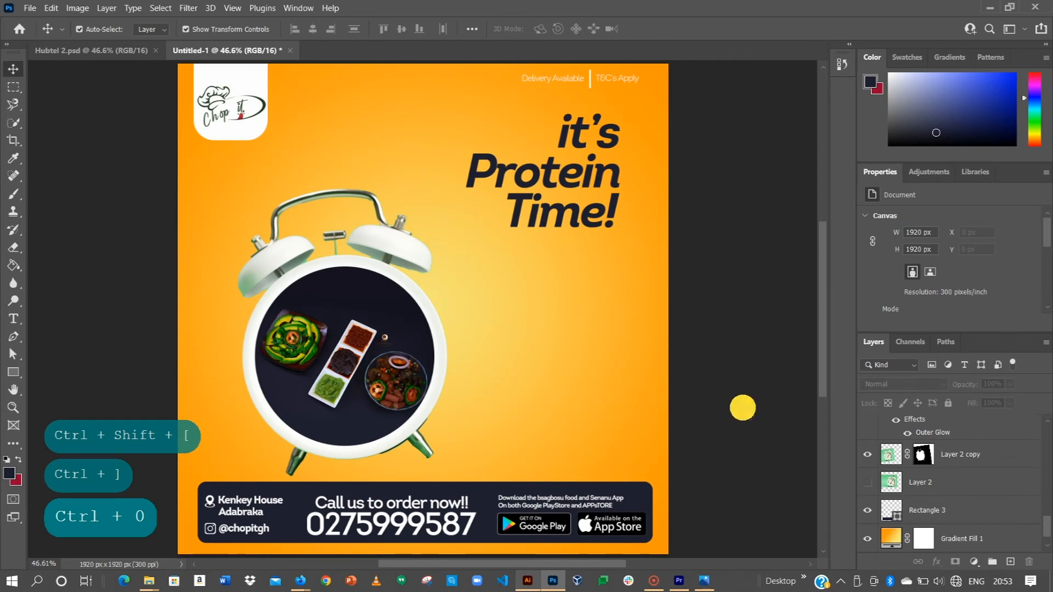
pyautogui.moveTo(212, 267); pyautogui.dragTo(404, 374)
pyautogui.click(779, 351)
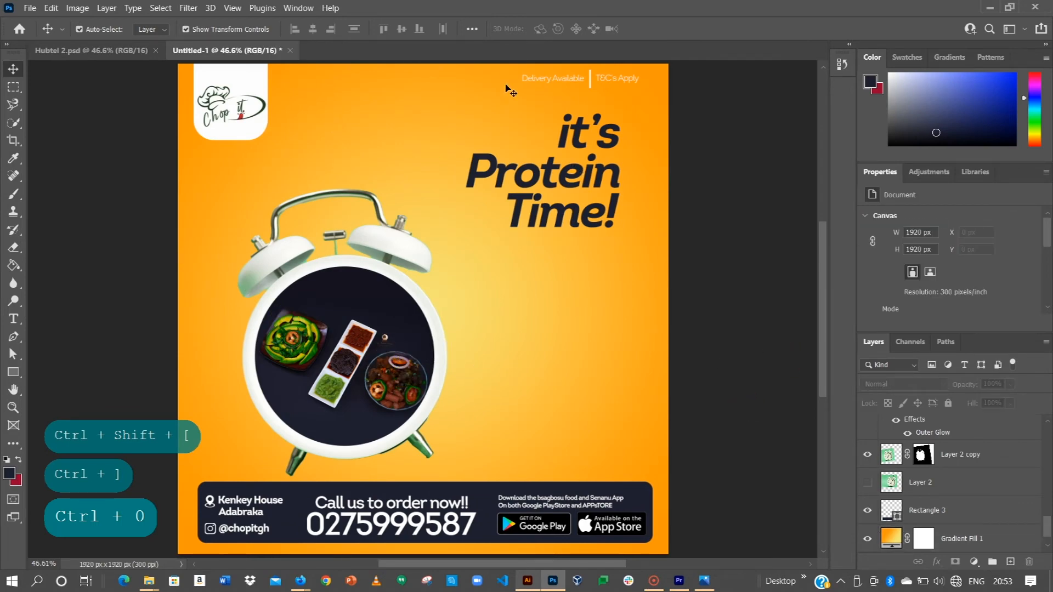
pyautogui.moveTo(505, 72); pyautogui.dragTo(540, 78)
pyautogui.click(754, 214)
pyautogui.moveTo(570, 159); pyautogui.dragTo(657, 206)
# Recolor the three heading lines "it's", "Protein" and "Time!" together to white (ffffff).
pyautogui.click(582, 140)
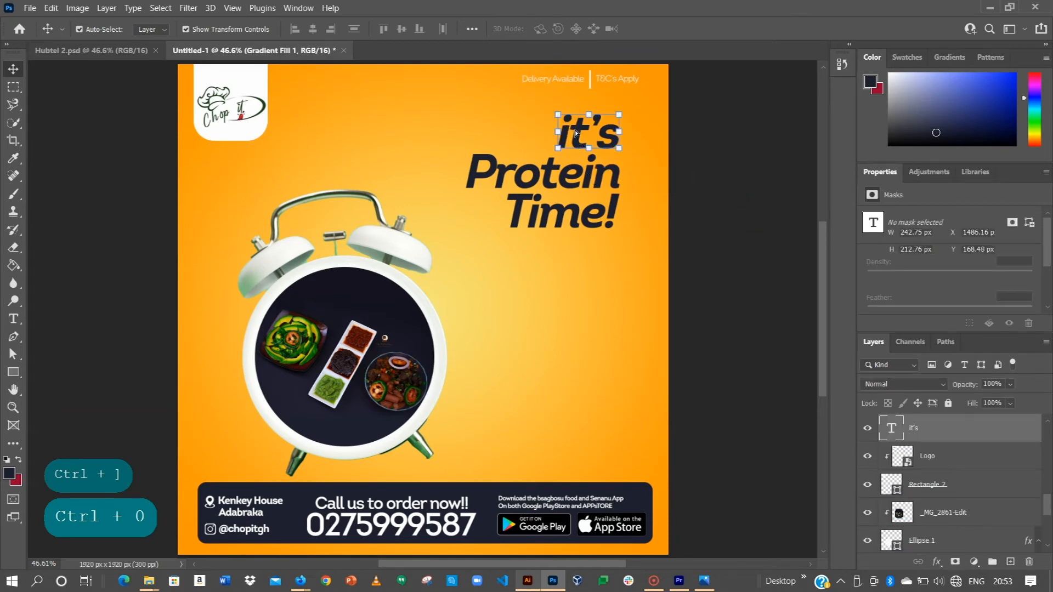
pyautogui.keyDown('shift'); pyautogui.click(570, 181); pyautogui.keyUp('shift')
pyautogui.keyDown('shift'); pyautogui.click(564, 223); pyautogui.keyUp('shift')
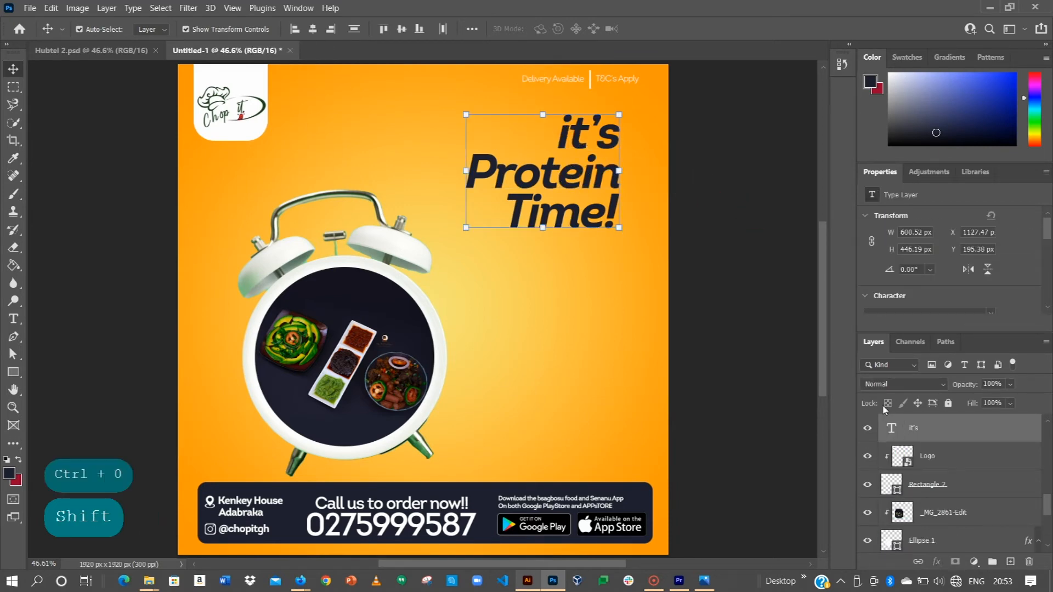
pyautogui.click(961, 296)
pyautogui.click(972, 286)
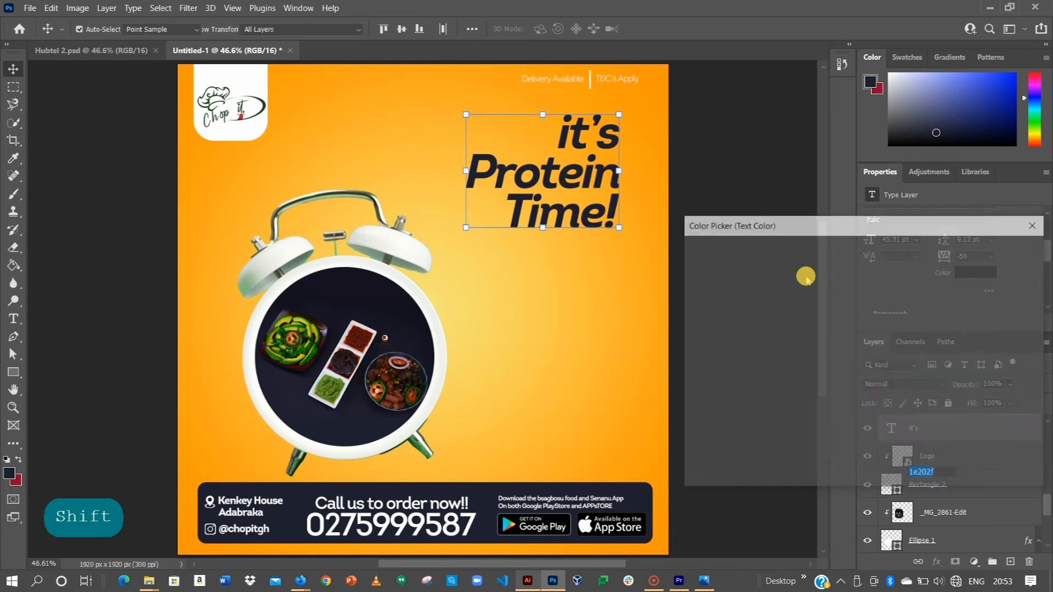
pyautogui.moveTo(718, 310); pyautogui.dragTo(691, 258)
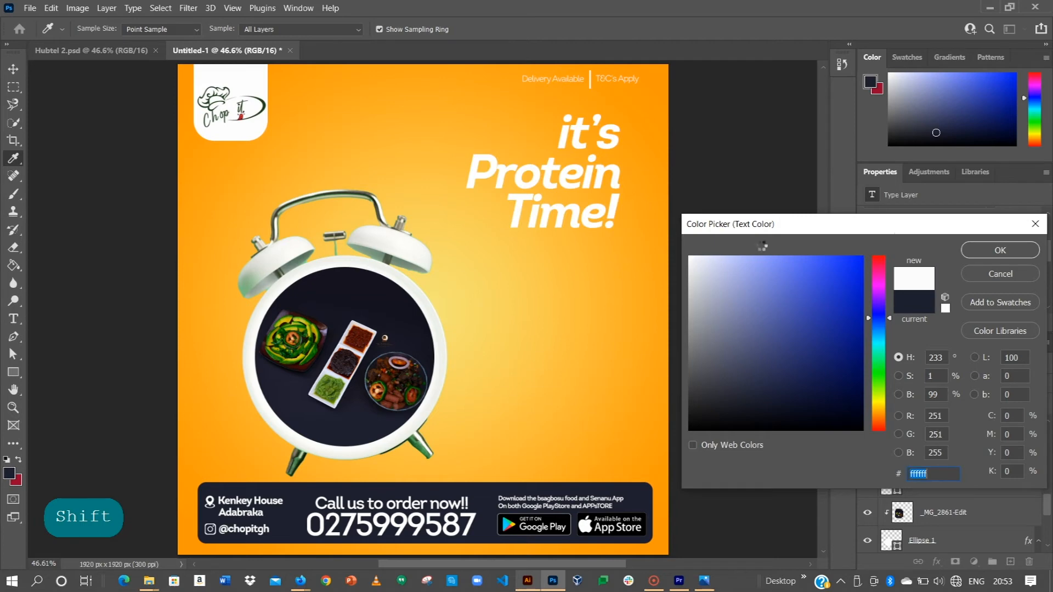
pyautogui.click(999, 253)
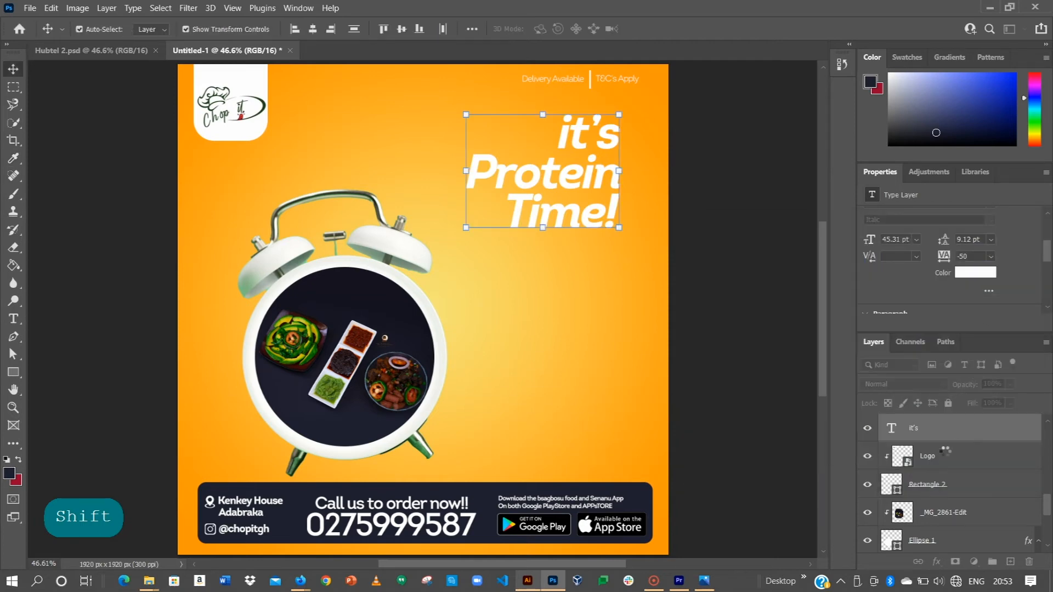
pyautogui.click(748, 383)
# Add a Drop Shadow layer style to the "it's" text, keeping the text visible beside the settings.
pyautogui.click(921, 434)
pyautogui.rightClick(922, 436)
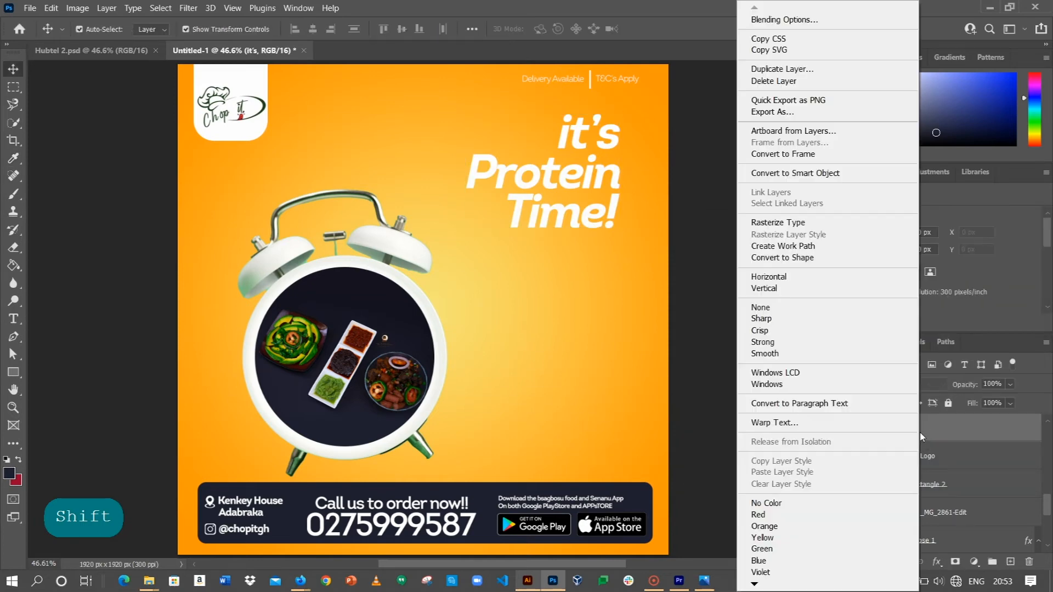
pyautogui.click(788, 21)
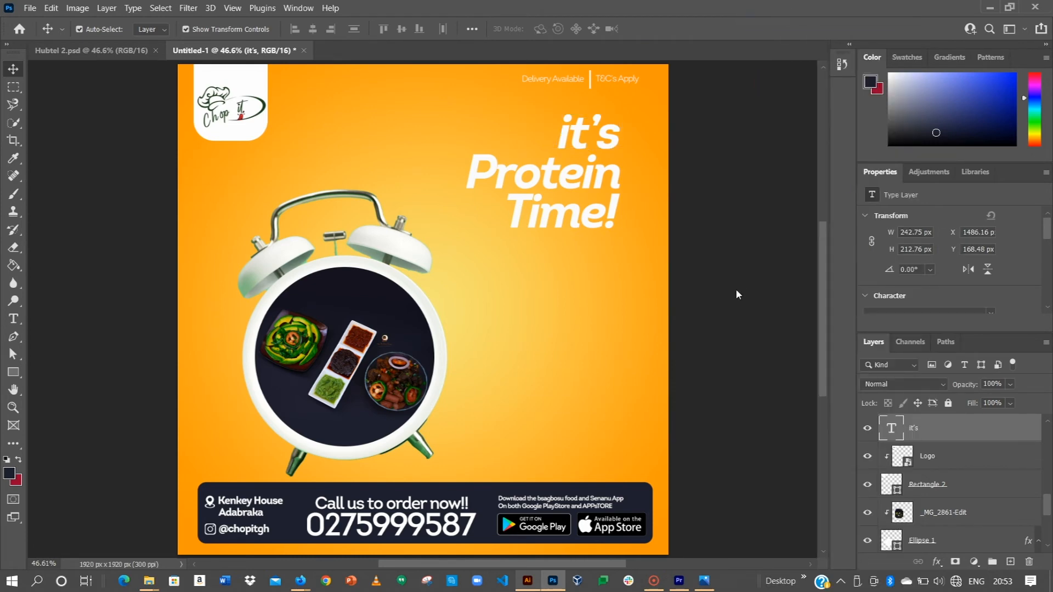
pyautogui.click(553, 377)
pyautogui.moveTo(655, 118); pyautogui.dragTo(795, 145)
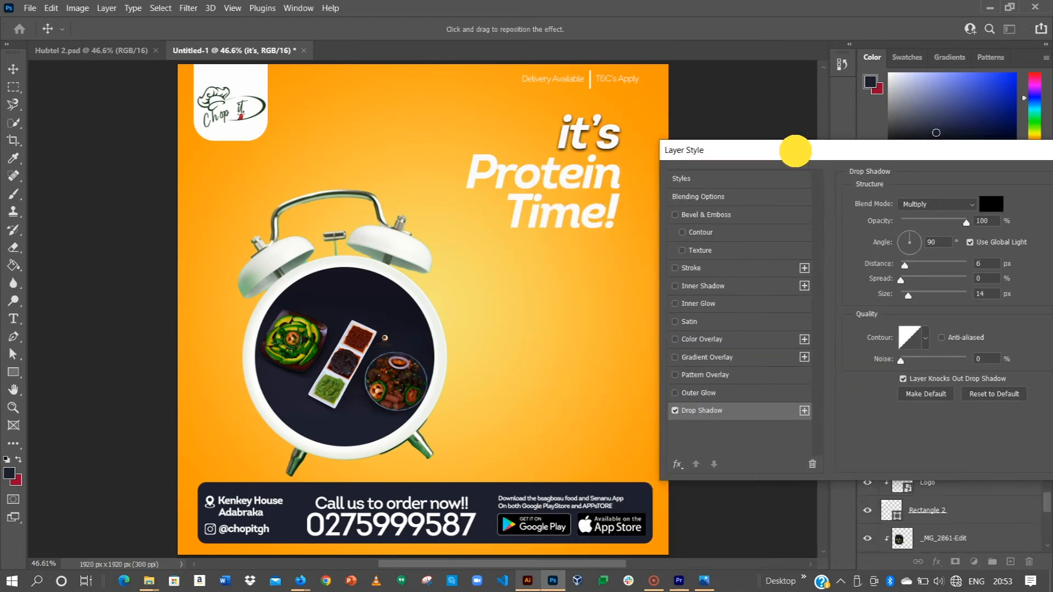
# Set the "it's" drop shadow to 29% opacity, 12 px distance, 17% spread and 5 px size.
pyautogui.click(908, 273)
pyautogui.moveTo(908, 273)
pyautogui.mouseDown()
pyautogui.moveTo(895, 273)
pyautogui.moveTo(901, 289)
pyautogui.mouseUp()
pyautogui.moveTo(963, 217); pyautogui.dragTo(940, 216)
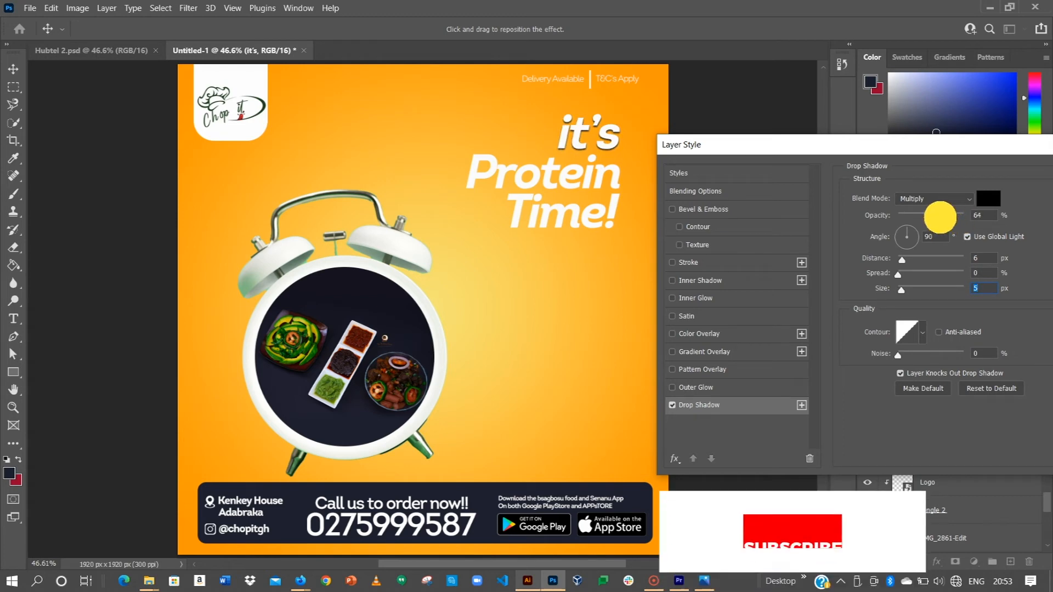
pyautogui.click(909, 274)
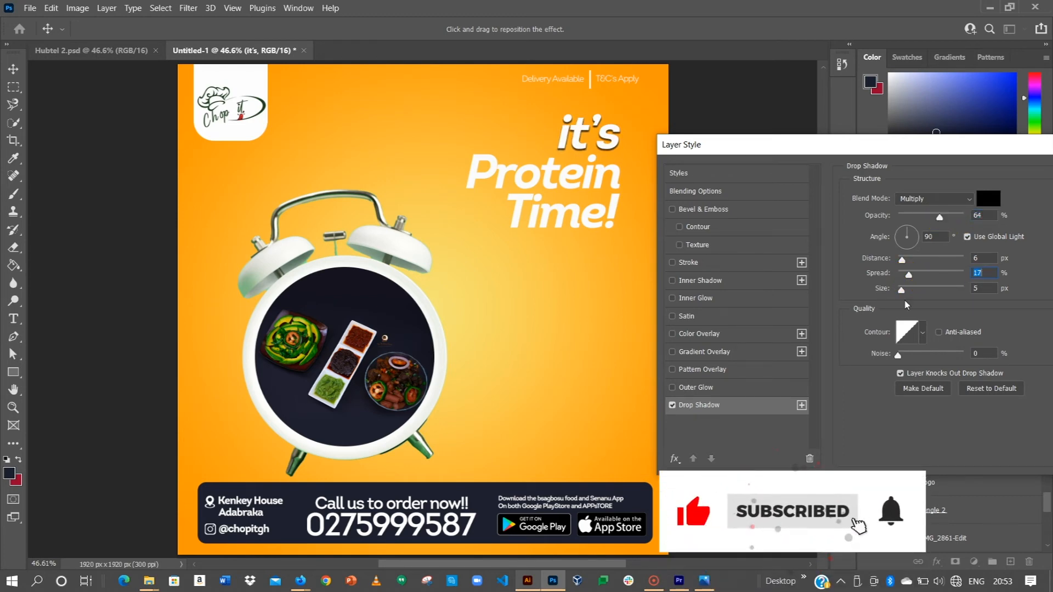
pyautogui.moveTo(940, 216); pyautogui.dragTo(917, 216)
pyautogui.moveTo(905, 257); pyautogui.dragTo(906, 257)
pyautogui.click(916, 217)
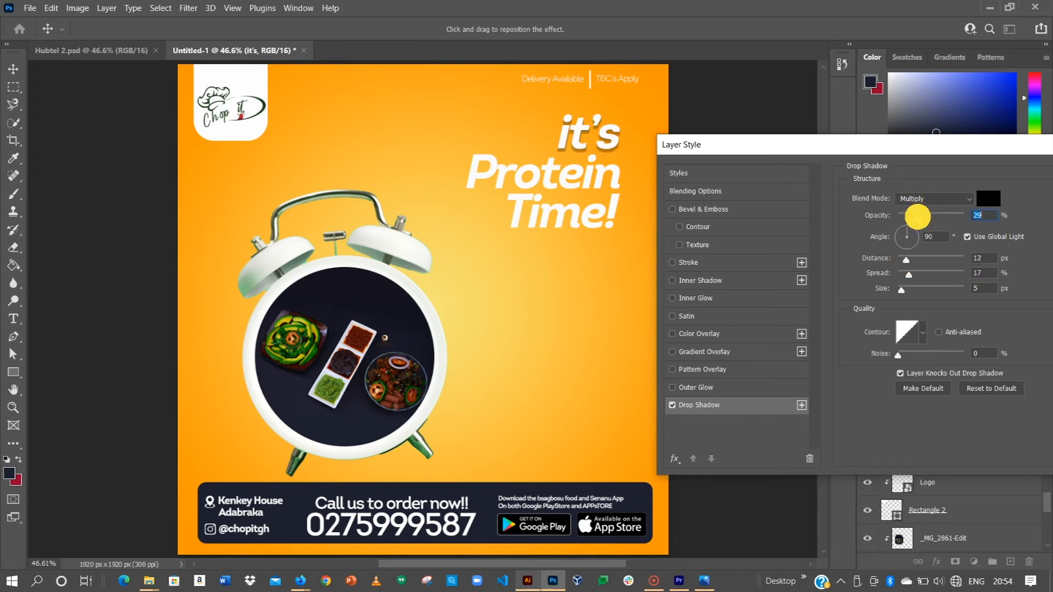
# Adjust the light angle of the "it's" drop shadow and apply the layer style.
pyautogui.click(914, 234)
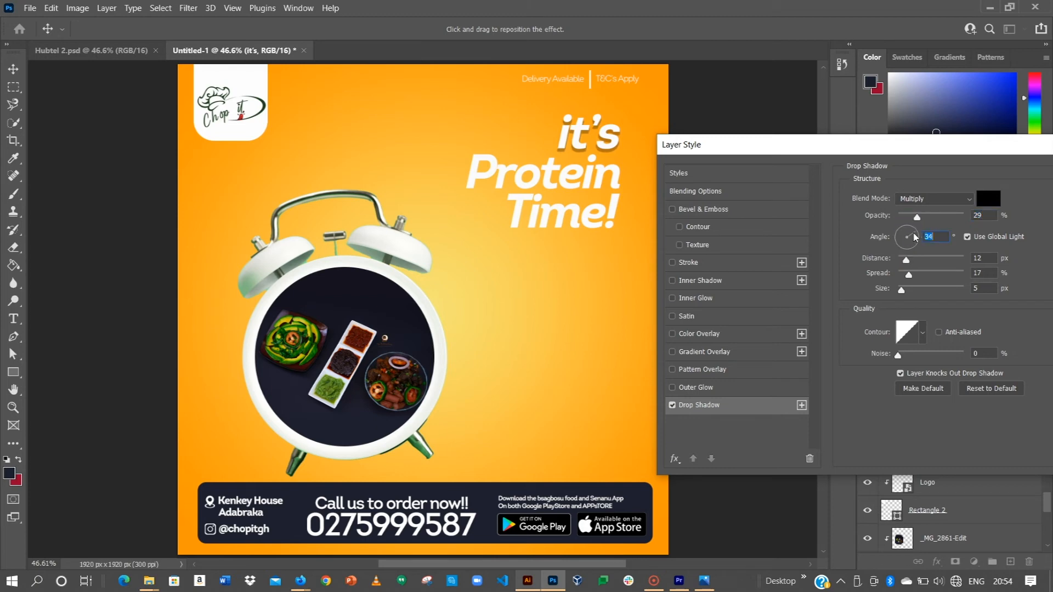
pyautogui.click(908, 229)
pyautogui.moveTo(952, 145); pyautogui.dragTo(764, 236)
pyautogui.click(904, 230)
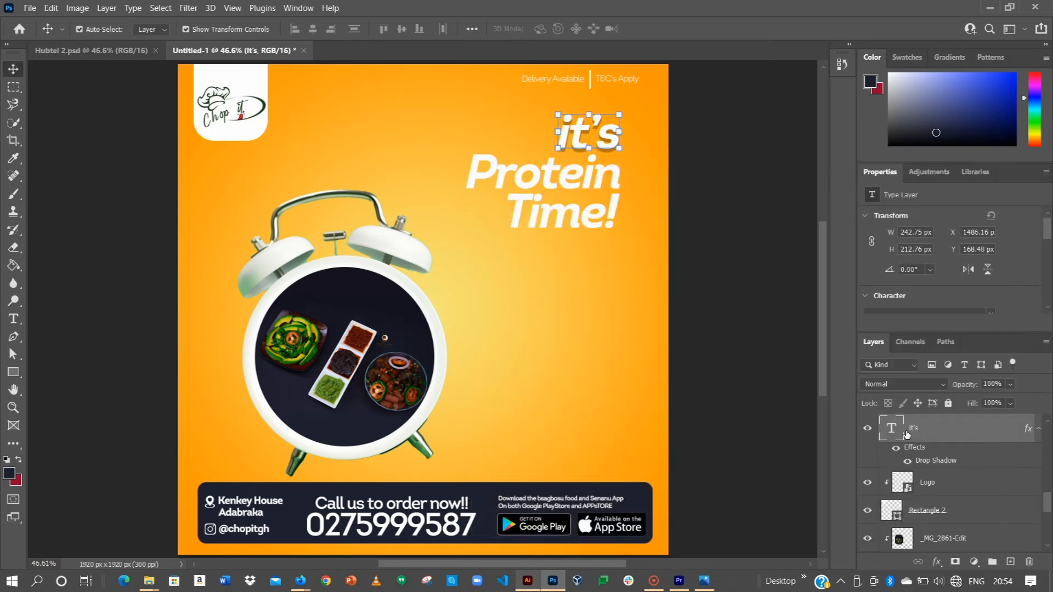
# Copy the layer style of the "it's" text and paste it onto the "Protein" and "Time!" text layers.
pyautogui.rightClick(905, 431)
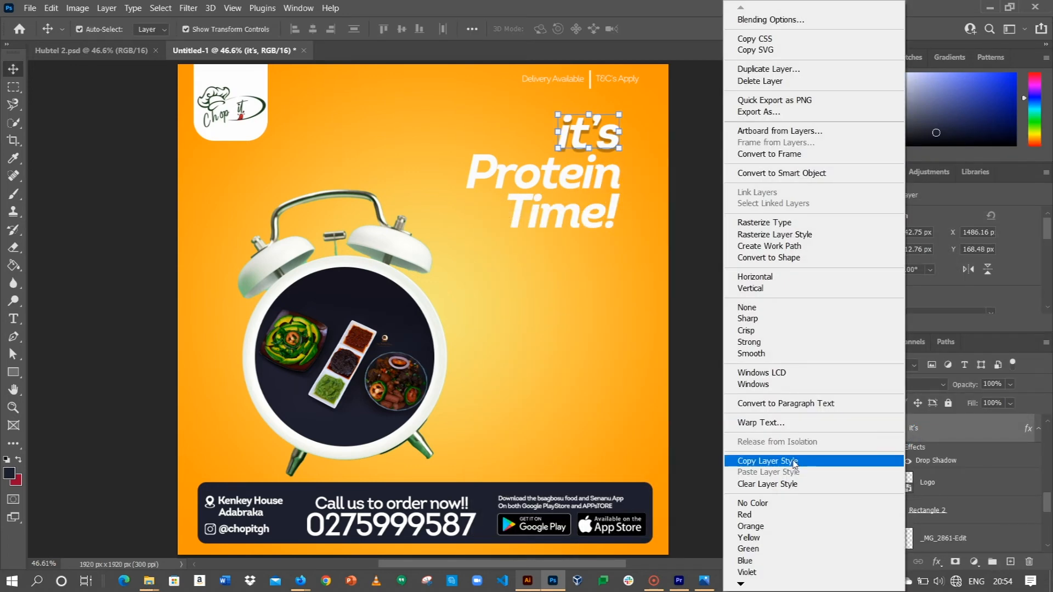
pyautogui.click(798, 461)
pyautogui.click(906, 426)
pyautogui.rightClick(906, 426)
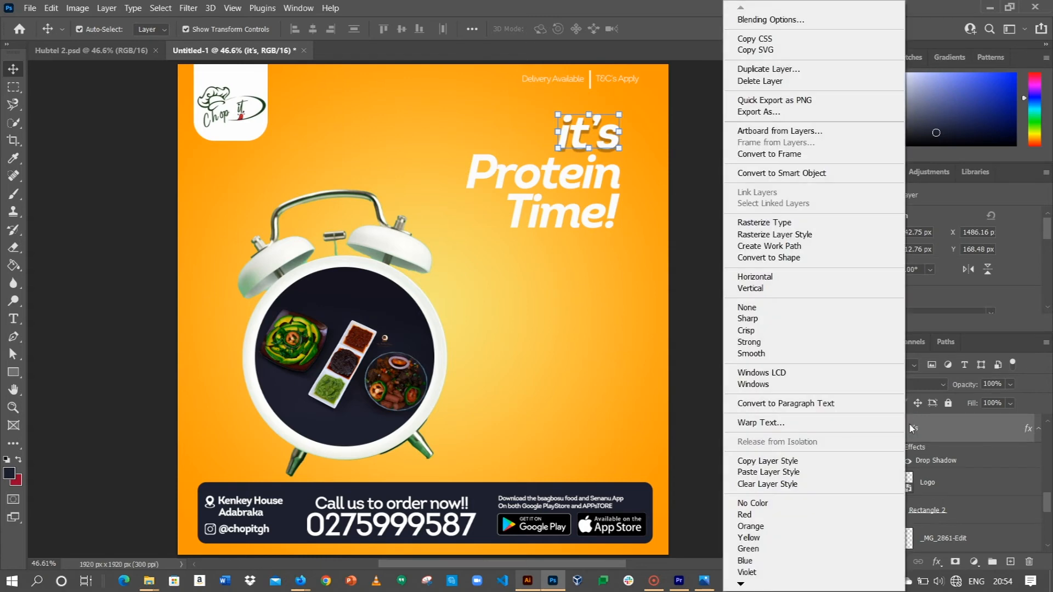
pyautogui.click(750, 465)
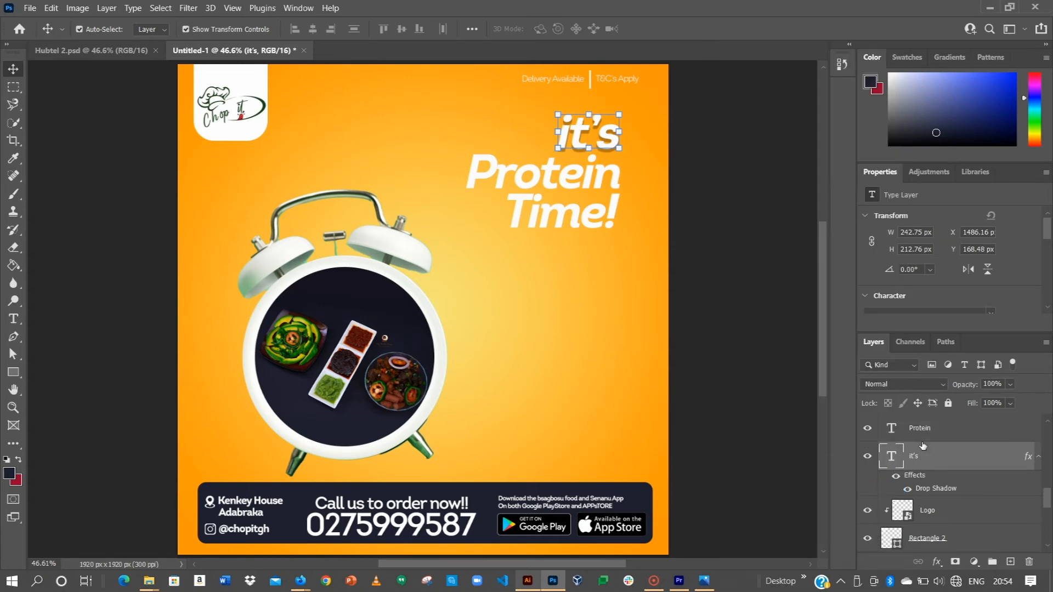
pyautogui.scroll(2, 923, 446)
pyautogui.click(920, 461)
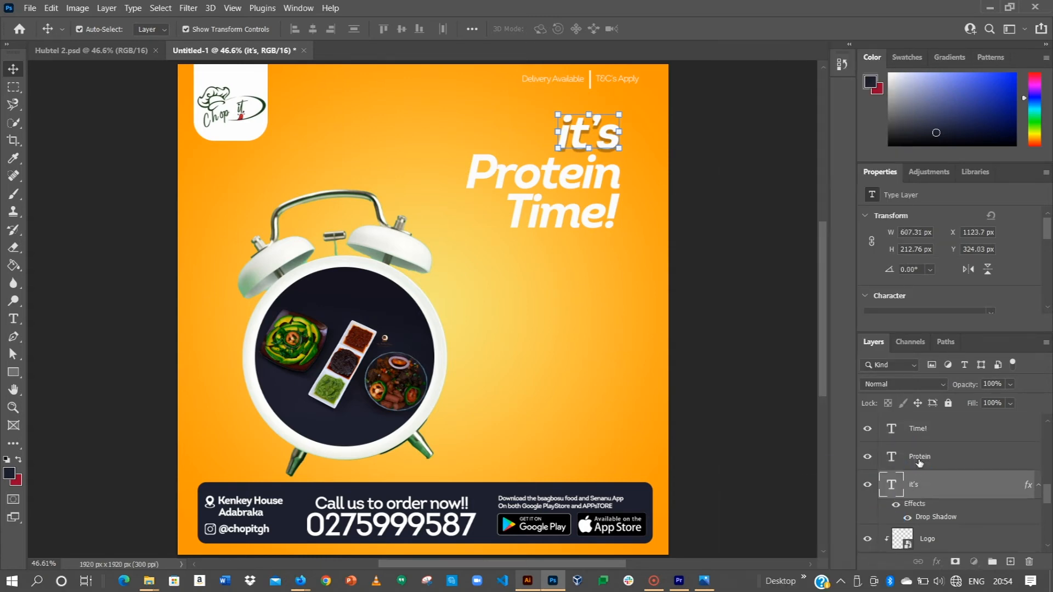
pyautogui.click(917, 431)
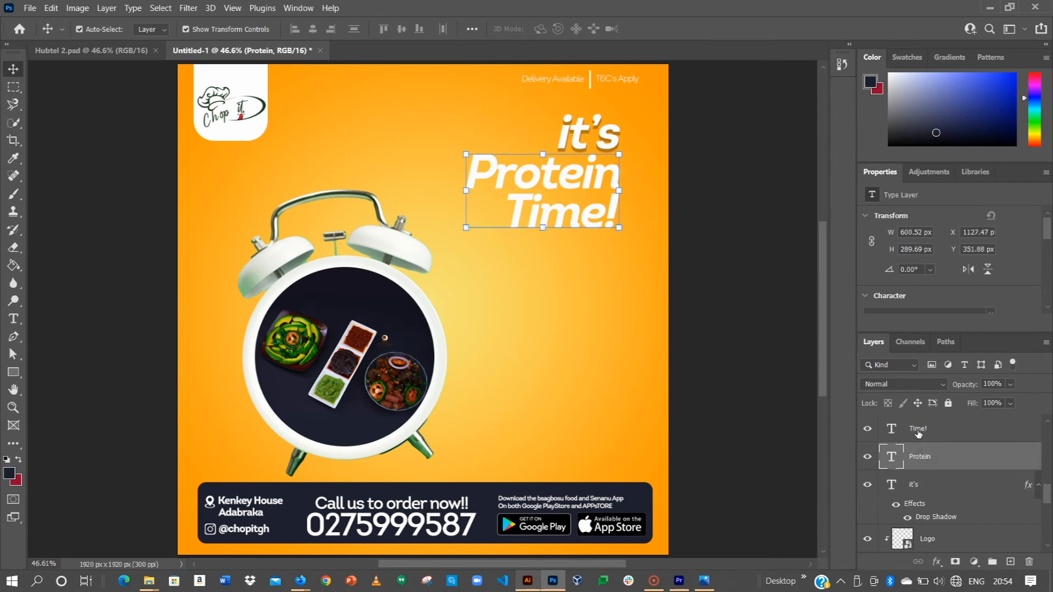
pyautogui.rightClick(918, 431)
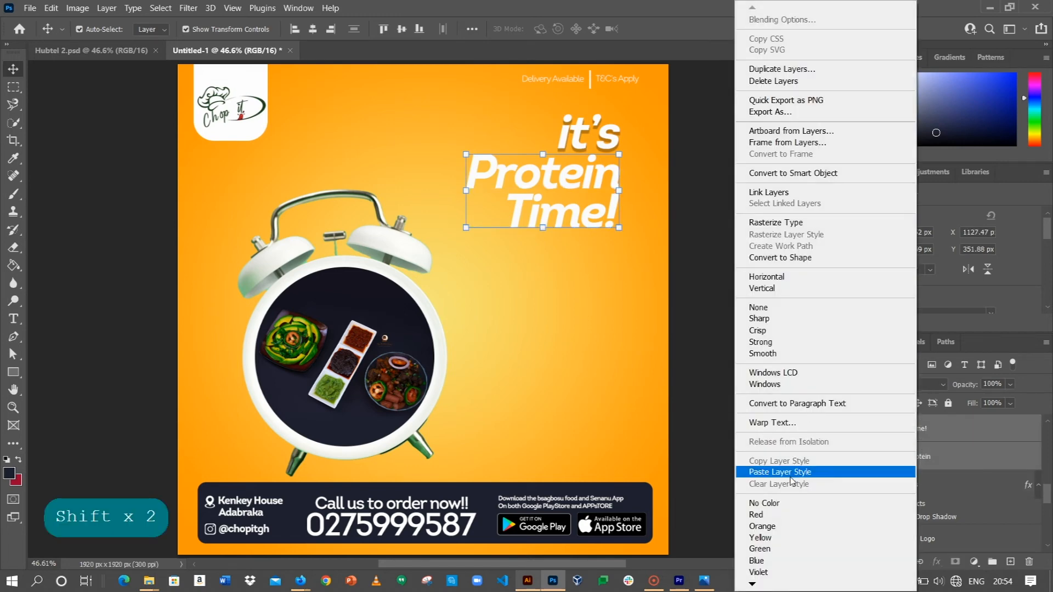
pyautogui.click(800, 474)
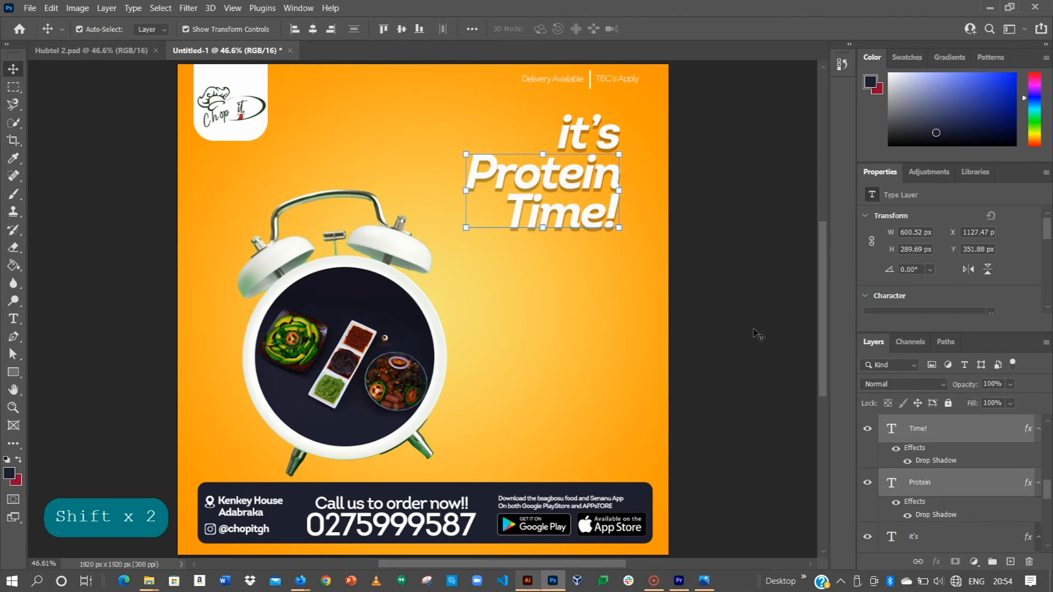
# Move the three heading lines together slightly downward, keeping their spacing, and deselect them.
pyautogui.keyDown('shift'); pyautogui.click(605, 136); pyautogui.keyUp('shift')
pyautogui.moveTo(605, 136); pyautogui.dragTo(603, 158)
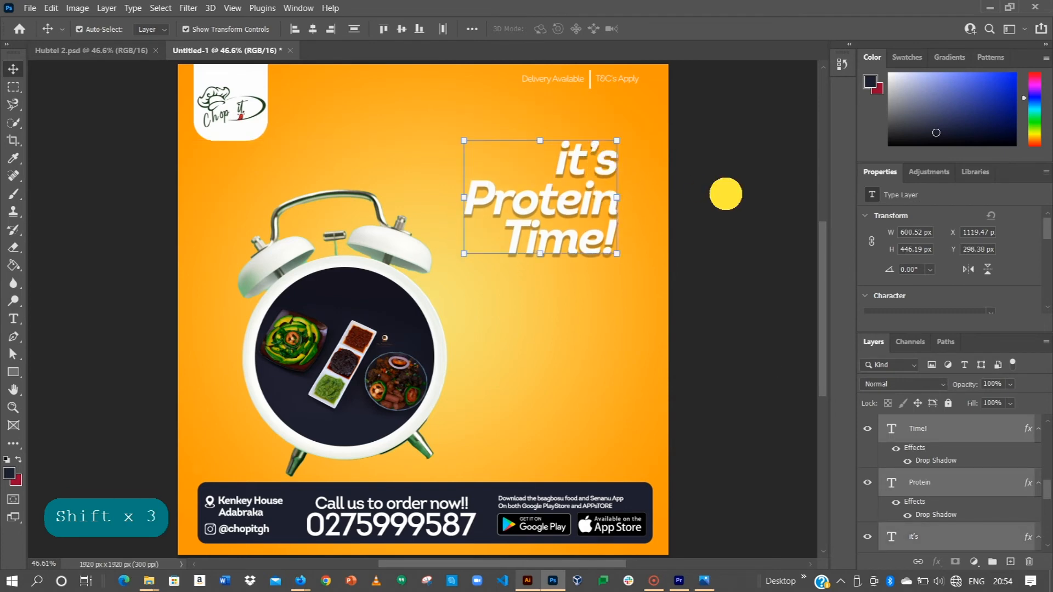
pyautogui.click(724, 198)
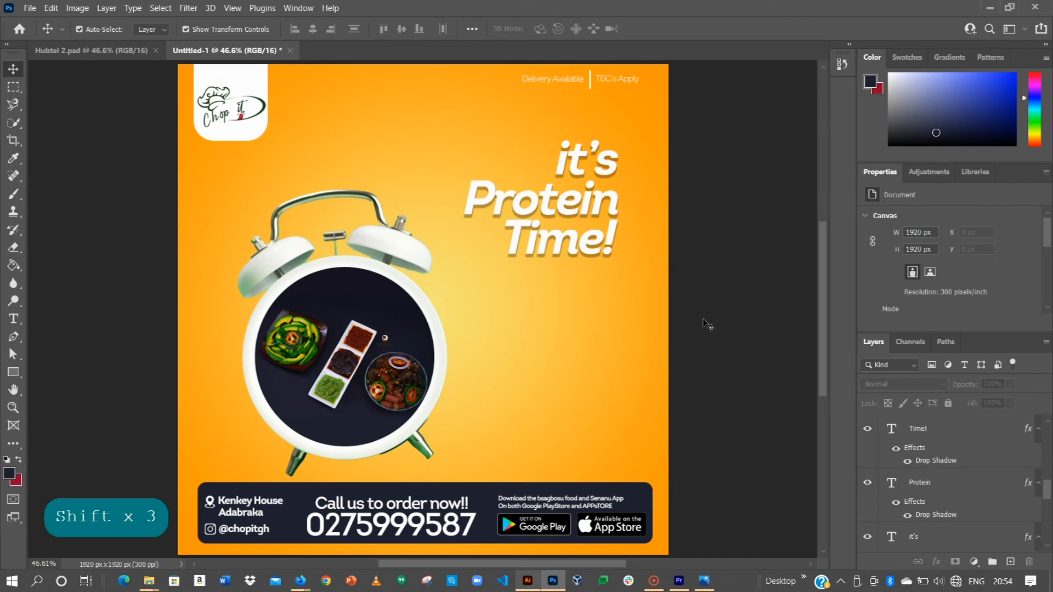
# Change the fill of the contact footer rectangle to dark green.
pyautogui.click(653, 499)
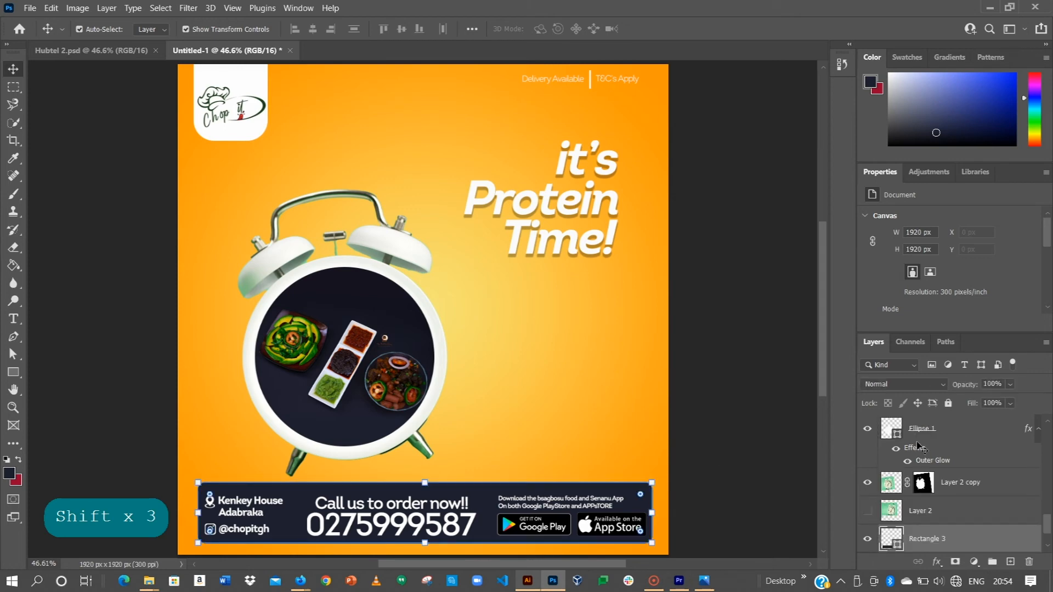
pyautogui.scroll(-1, 897, 307)
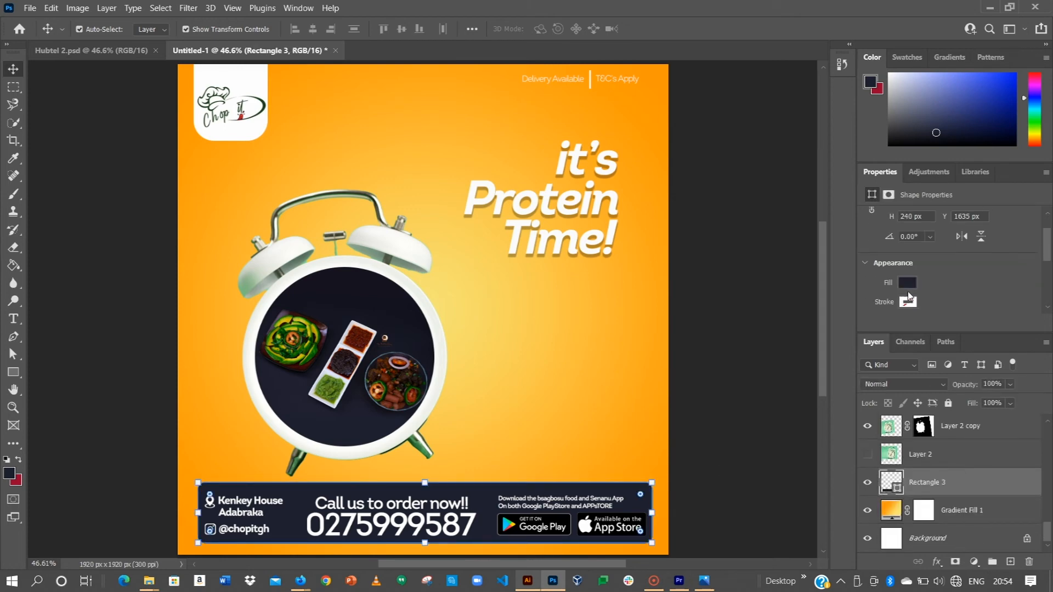
pyautogui.click(908, 280)
pyautogui.click(1013, 356)
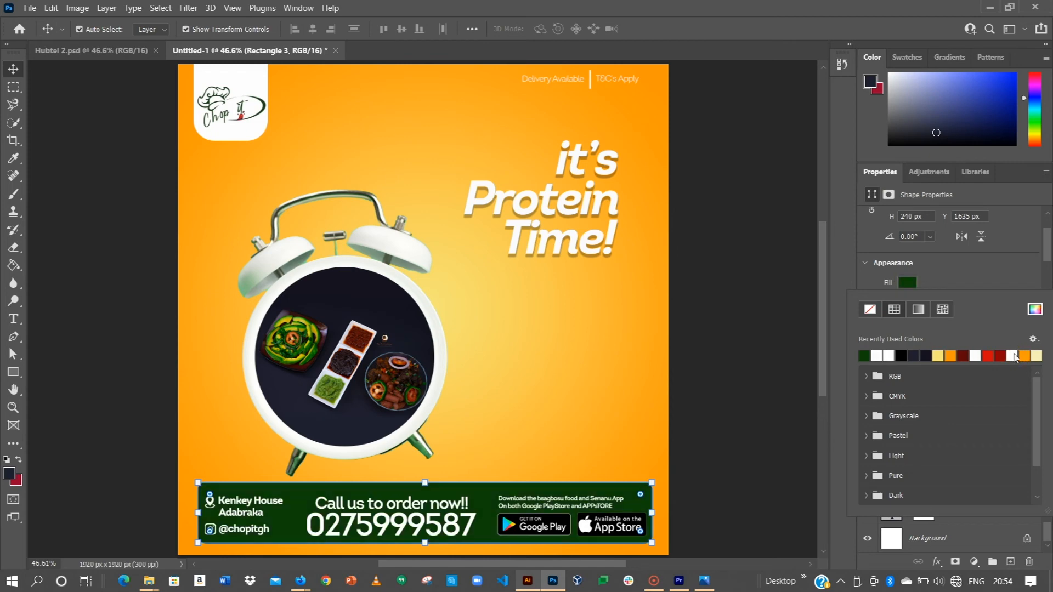
pyautogui.click(718, 464)
pyautogui.click(707, 457)
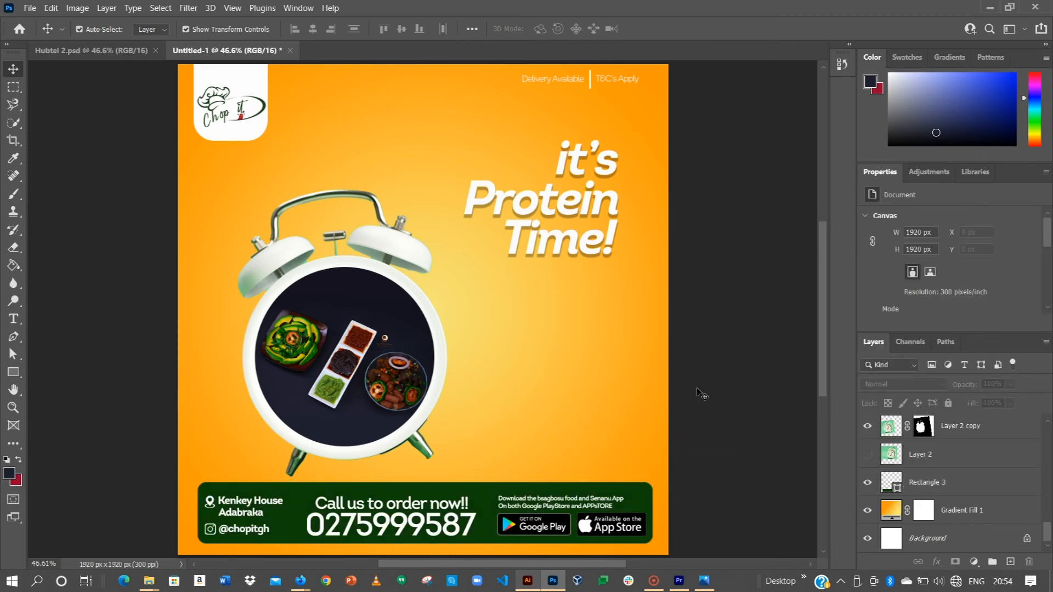
# Nudge the "Time!" line slightly down to widen the gap below "Protein".
pyautogui.scroll(2, 708, 344)
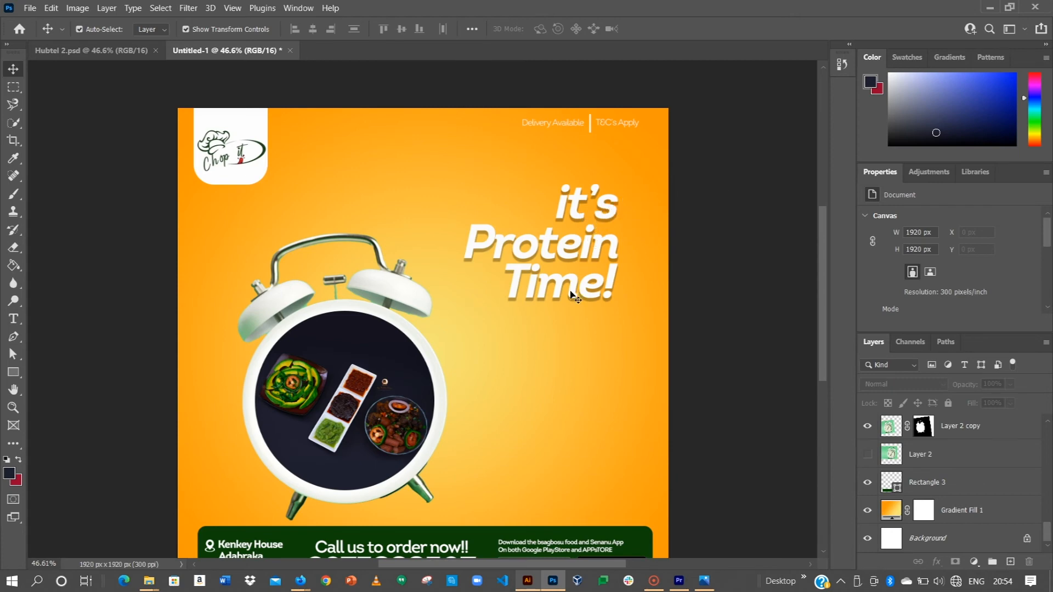
pyautogui.click(573, 296)
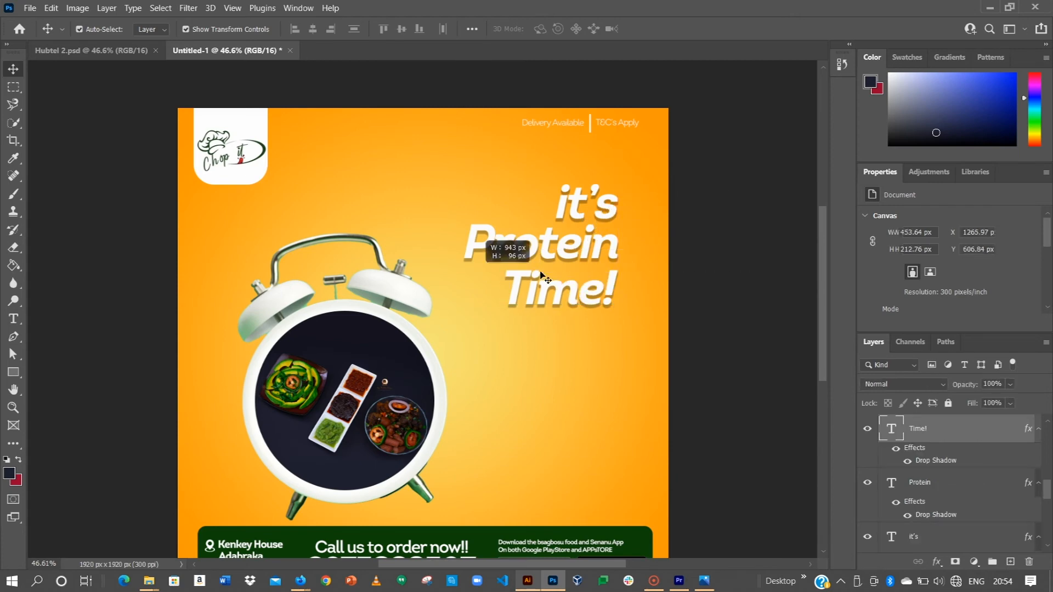
pyautogui.click(572, 247)
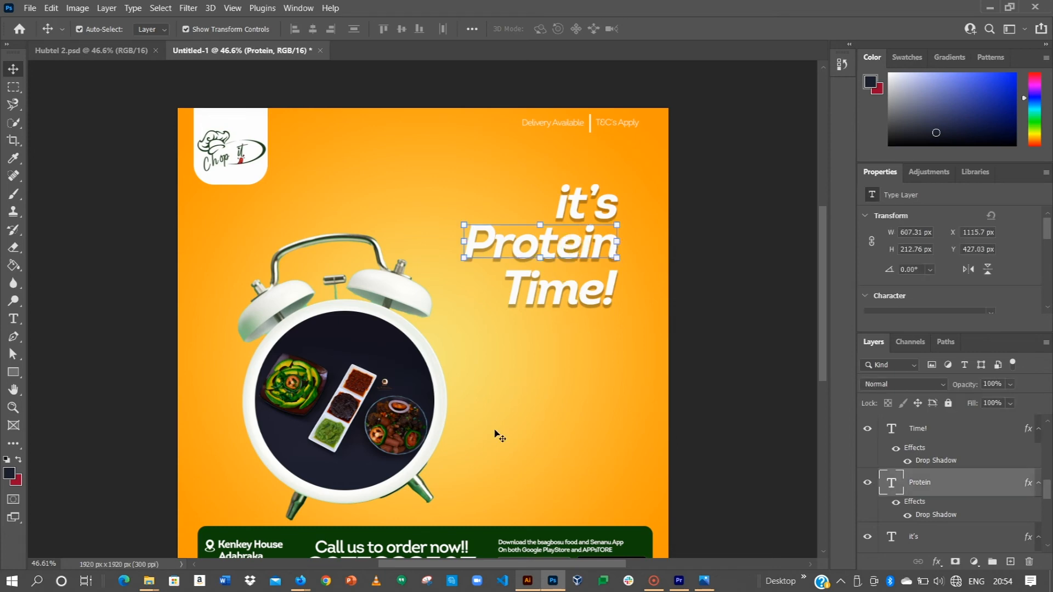
# Recolor all three heading lines to a darker shade of the green sampled from the footer (0a3005).
pyautogui.scroll(-1, 512, 383)
pyautogui.moveTo(711, 146); pyautogui.dragTo(463, 245)
pyautogui.scroll(-3, 939, 263)
pyautogui.click(917, 312)
pyautogui.click(640, 507)
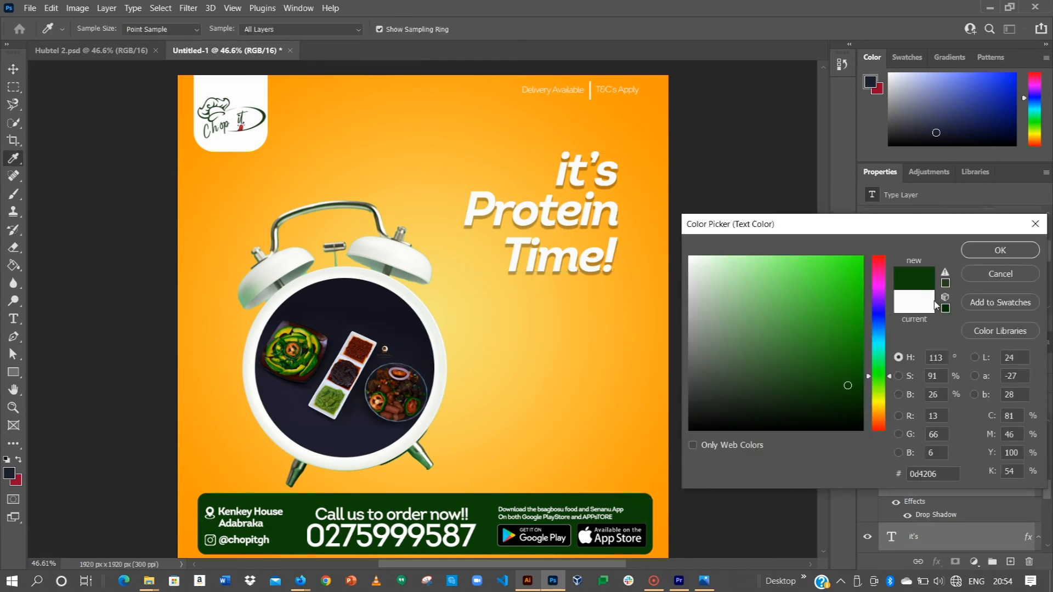
pyautogui.click(844, 396)
pyautogui.click(991, 251)
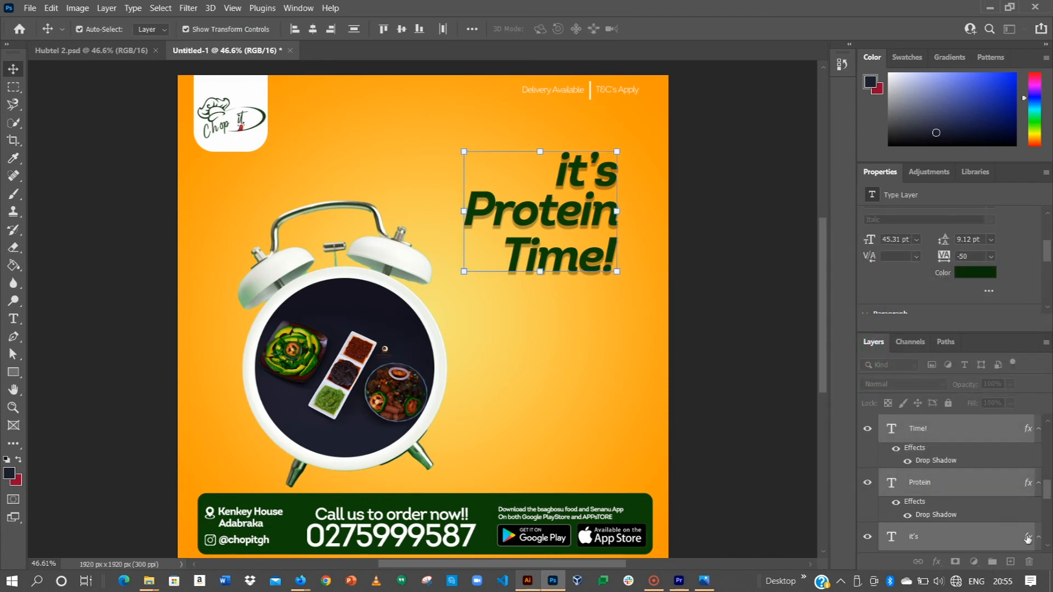
# Hide the Drop Shadow effect on the "Time!", "Protein" and "it's" text layers.
pyautogui.keyDown('alt'); pyautogui.click(1040, 540); pyautogui.keyUp('alt')
pyautogui.keyDown('alt'); pyautogui.click(1037, 484); pyautogui.keyUp('alt')
pyautogui.click(907, 515)
pyautogui.click(908, 461)
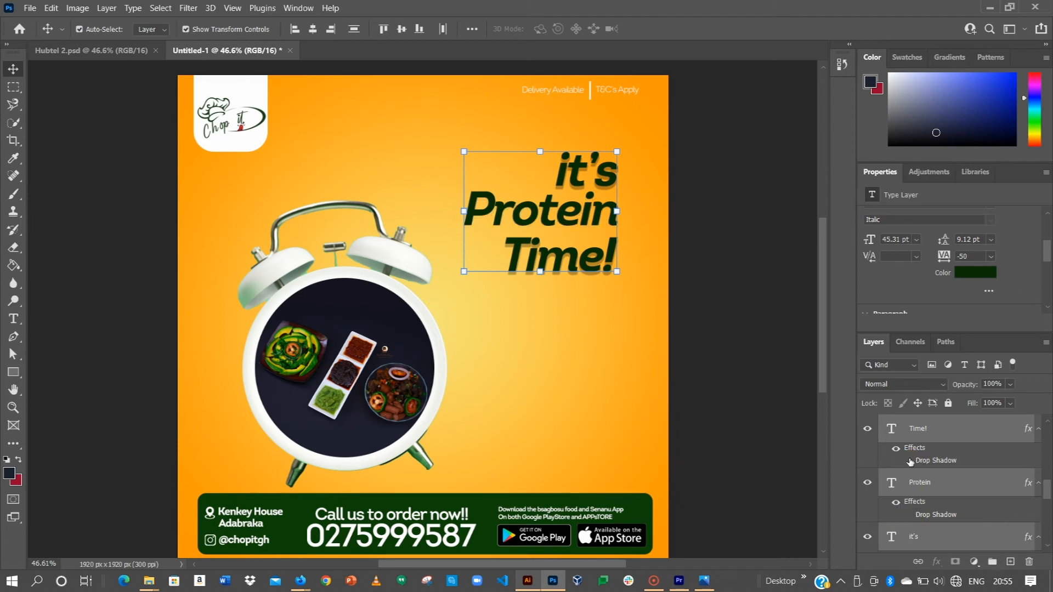
pyautogui.scroll(-2, 909, 461)
pyautogui.click(908, 514)
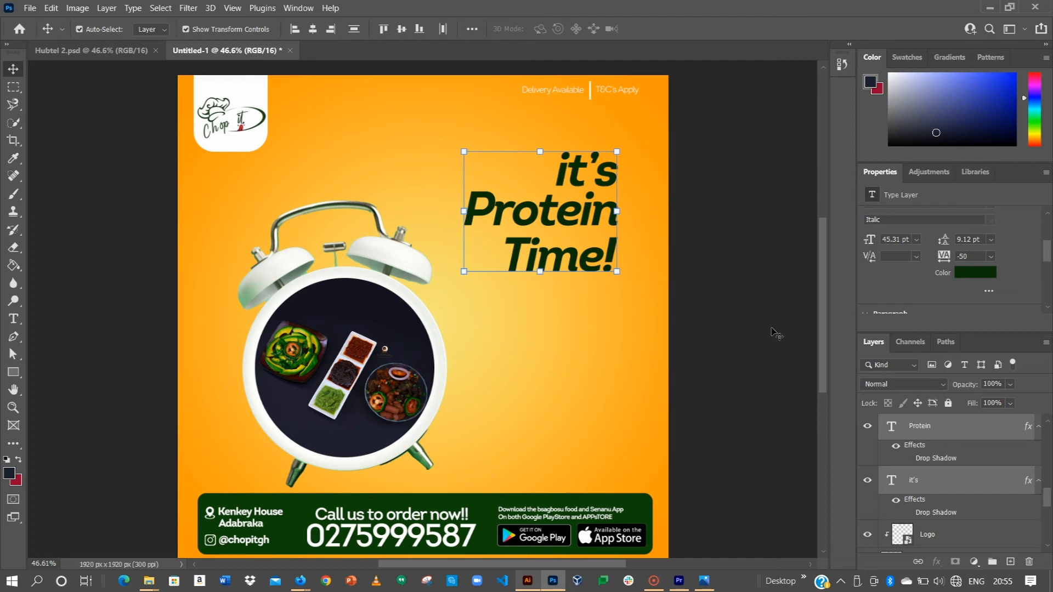
pyautogui.click(774, 331)
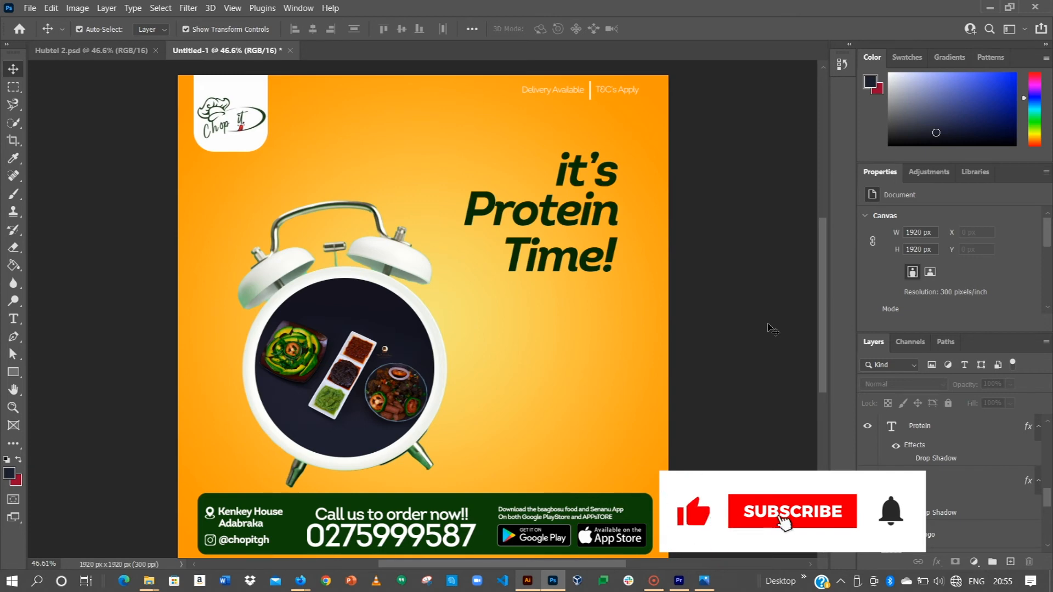
# Fill the divider line between "Delivery Available" and "T&C's Apply" with dark green.
pyautogui.hotkey('ctrl', '0')
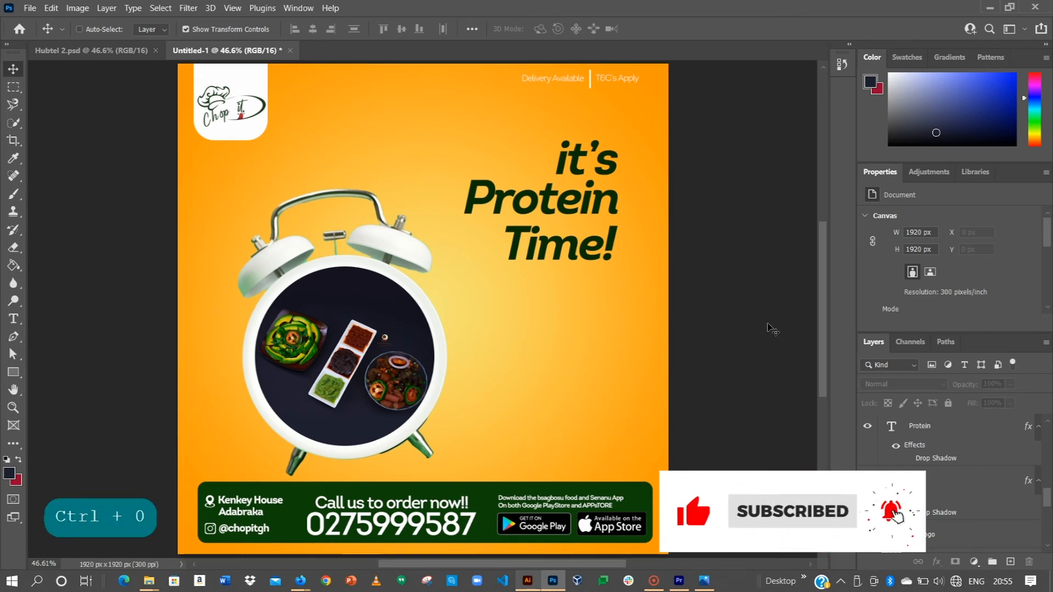
pyautogui.moveTo(684, 80); pyautogui.dragTo(557, 78)
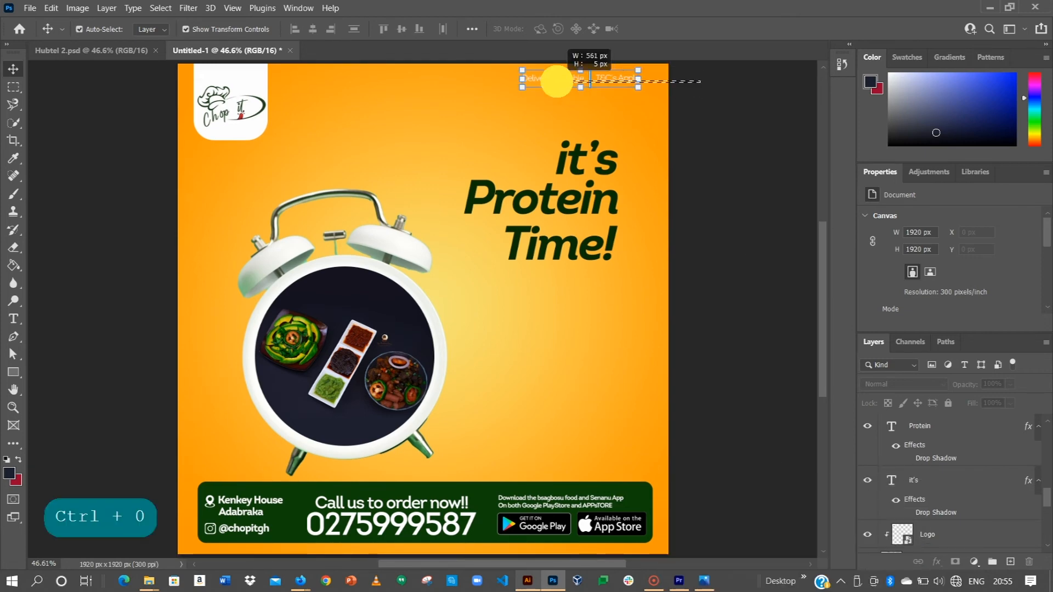
pyautogui.scroll(-3, 931, 242)
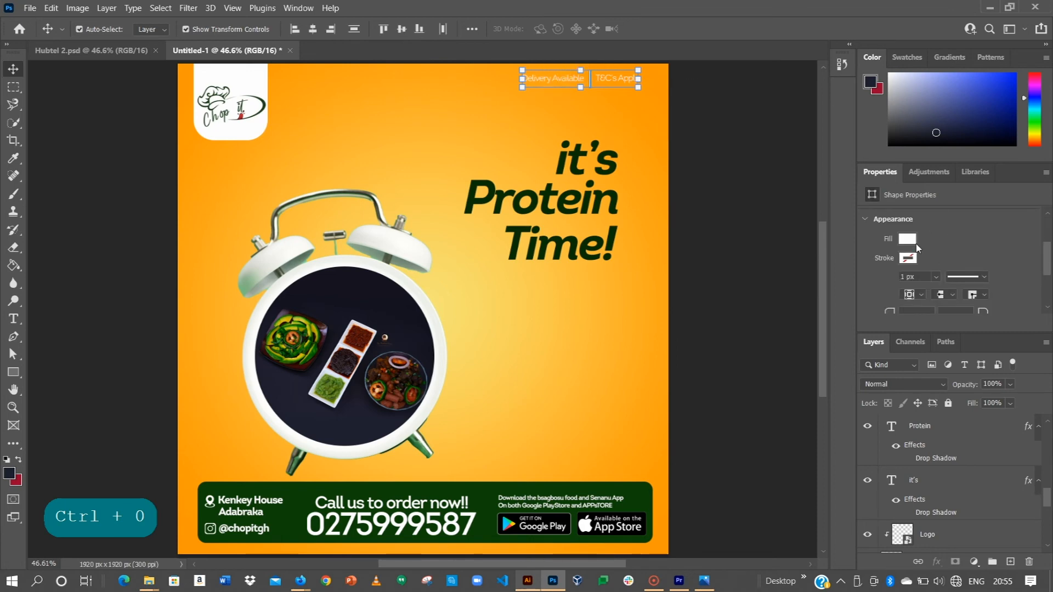
pyautogui.click(907, 239)
pyautogui.click(864, 311)
pyautogui.click(728, 152)
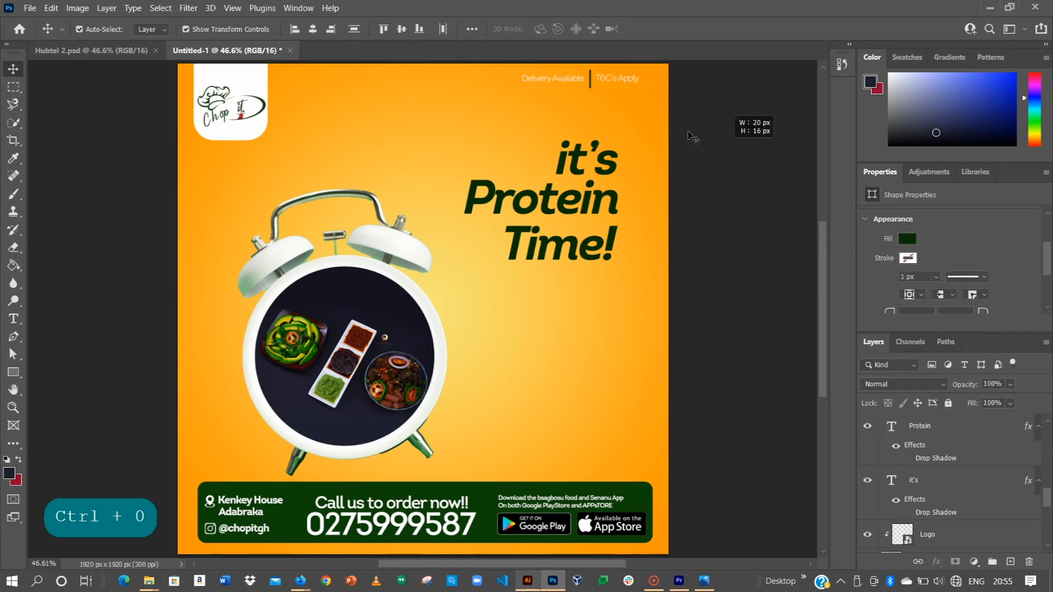
# Recolor the "Delivery Available" and "T&C's Apply" texts to the green sampled from the heading (0a3005).
pyautogui.click(550, 76)
pyautogui.click(550, 77)
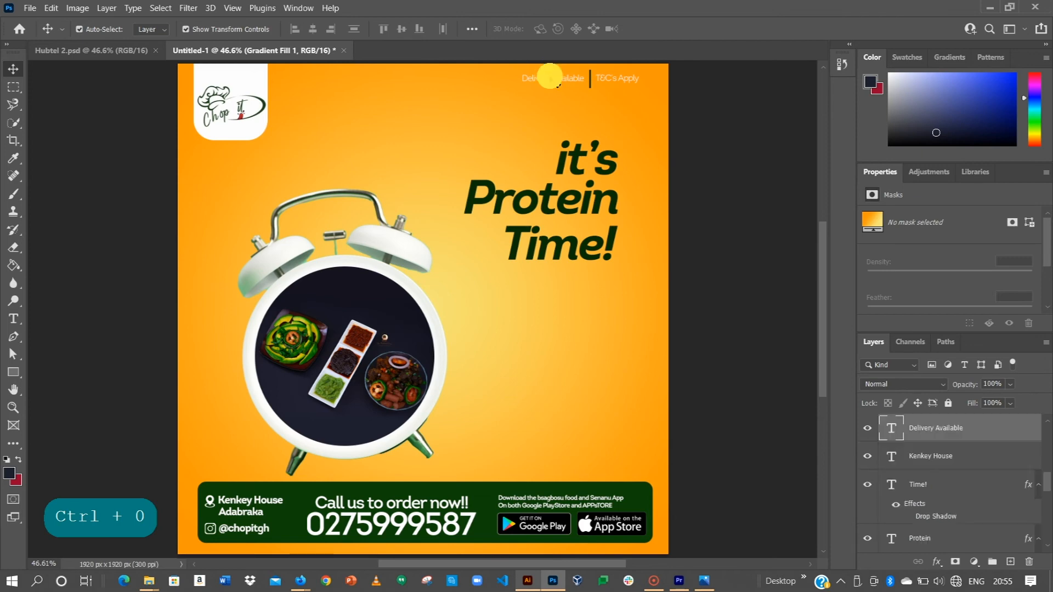
pyautogui.keyDown('shift'); pyautogui.click(618, 77); pyautogui.keyUp('shift')
pyautogui.scroll(-4, 968, 273)
pyautogui.click(972, 286)
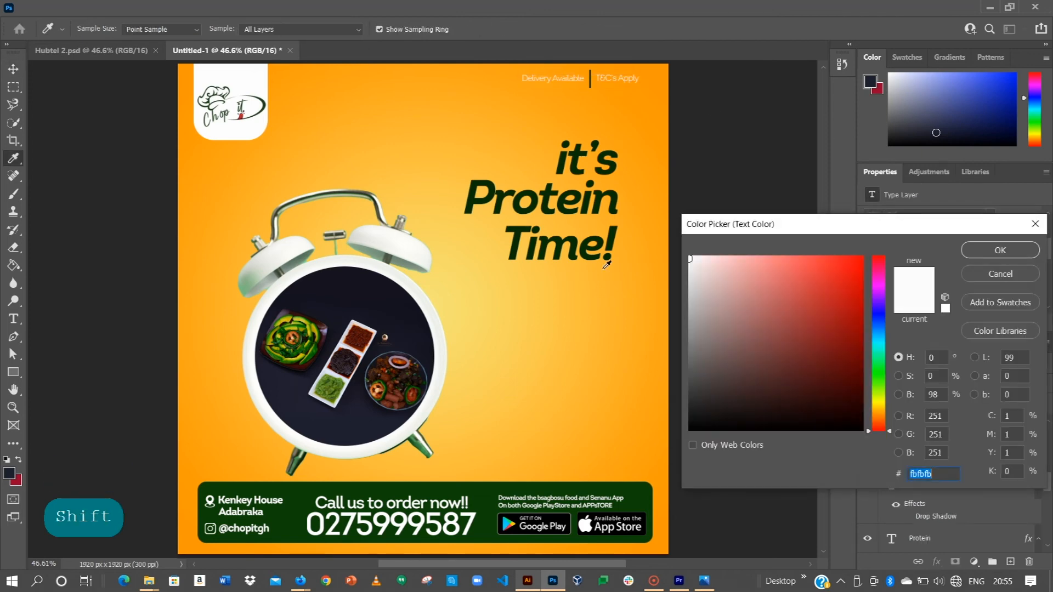
pyautogui.click(607, 235)
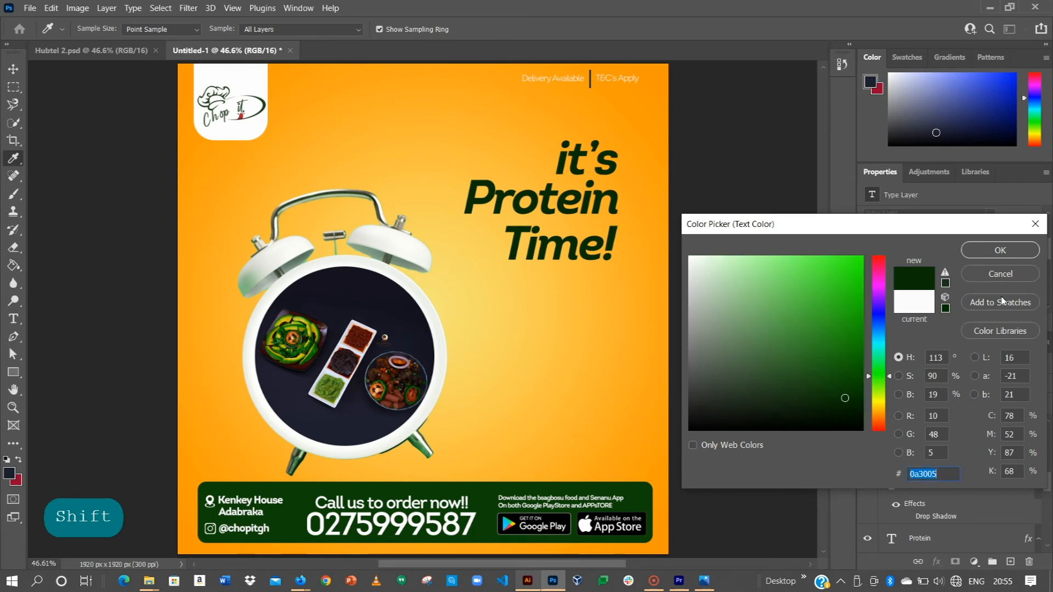
pyautogui.click(1002, 250)
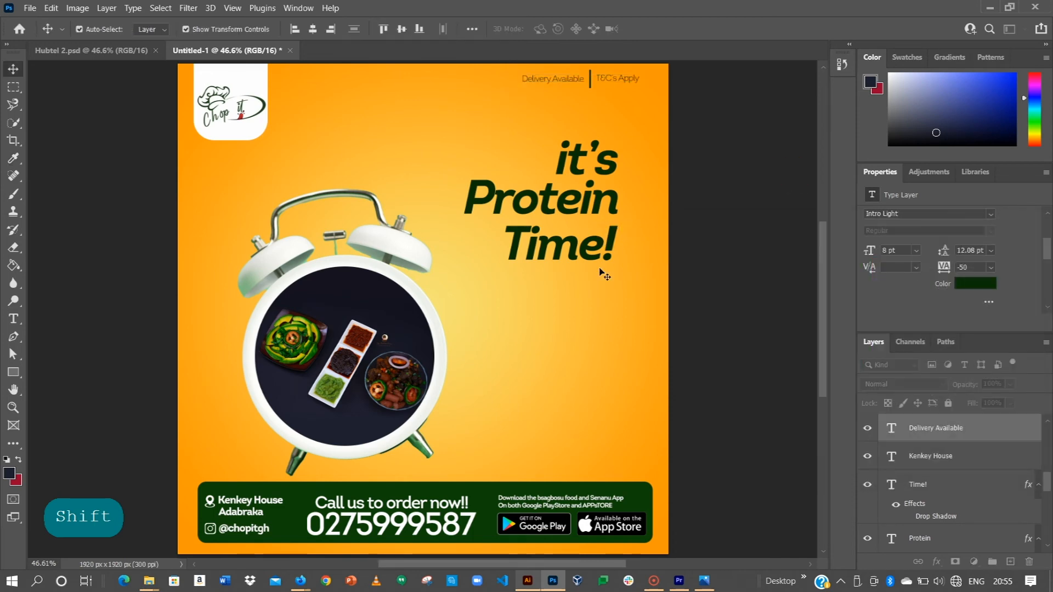
pyautogui.click(765, 282)
# Show the reference poster in Layer 1 and trace its inner curved motion line with the Pen tool, about 146 by 364 px.
pyautogui.scroll(-2, 933, 441)
pyautogui.scroll(6, 936, 444)
pyautogui.scroll(1, 937, 444)
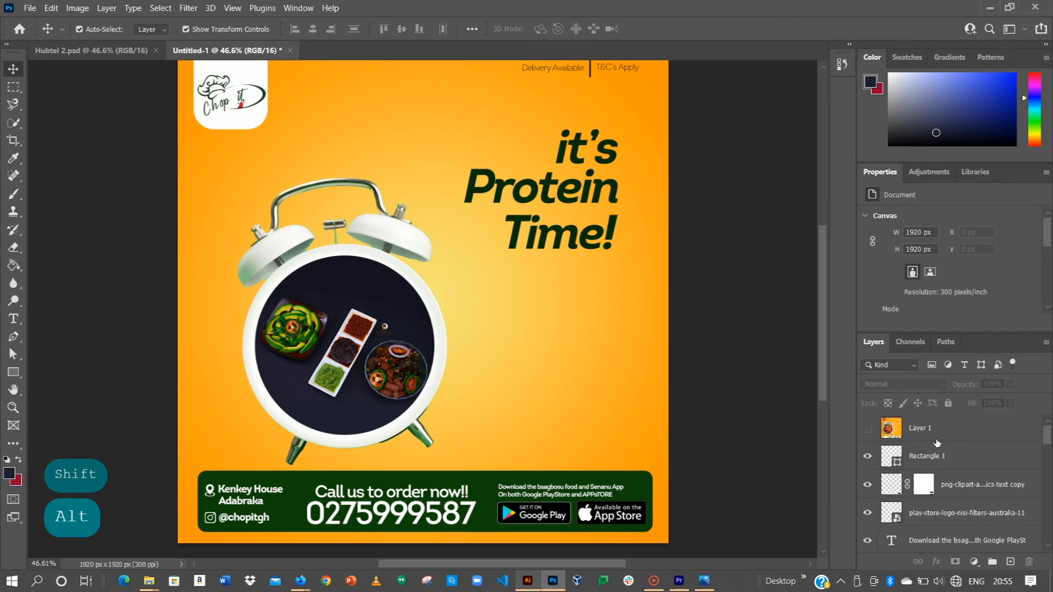
pyautogui.click(867, 430)
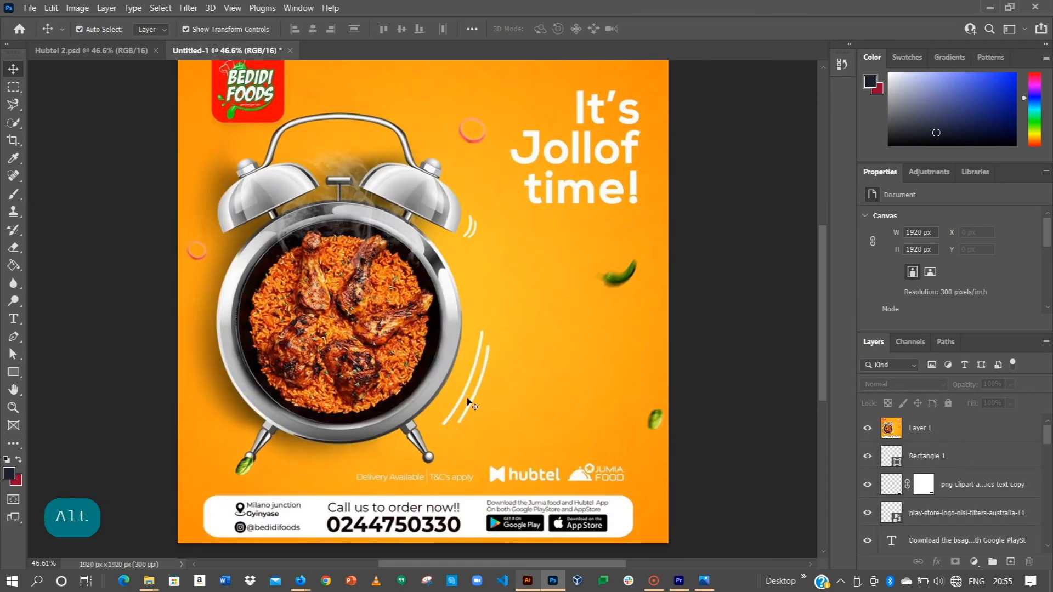
pyautogui.scroll(4, 485, 359)
pyautogui.moveTo(486, 379); pyautogui.dragTo(487, 287)
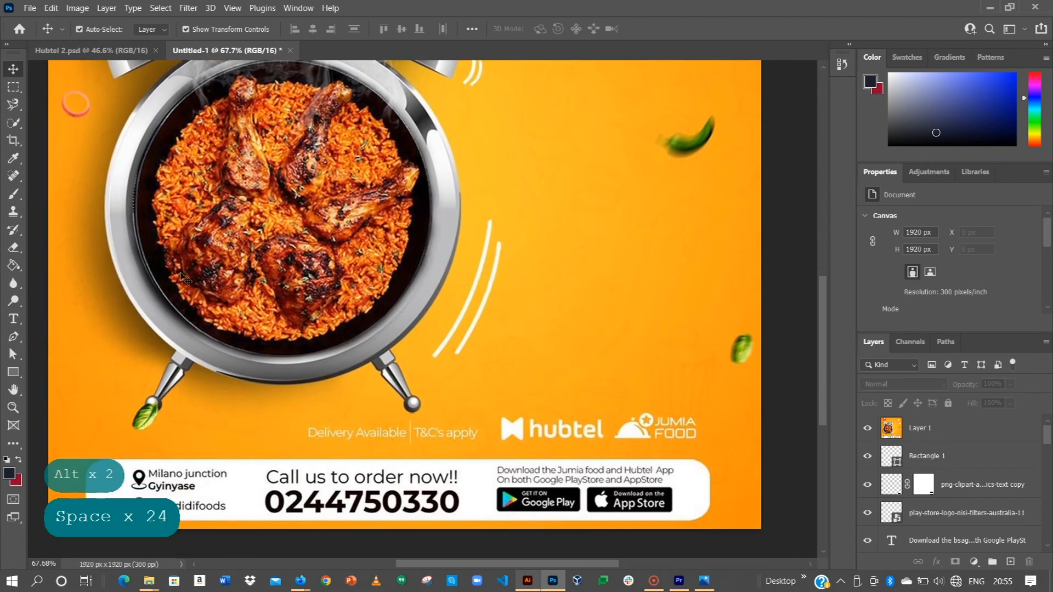
pyautogui.click(13, 336)
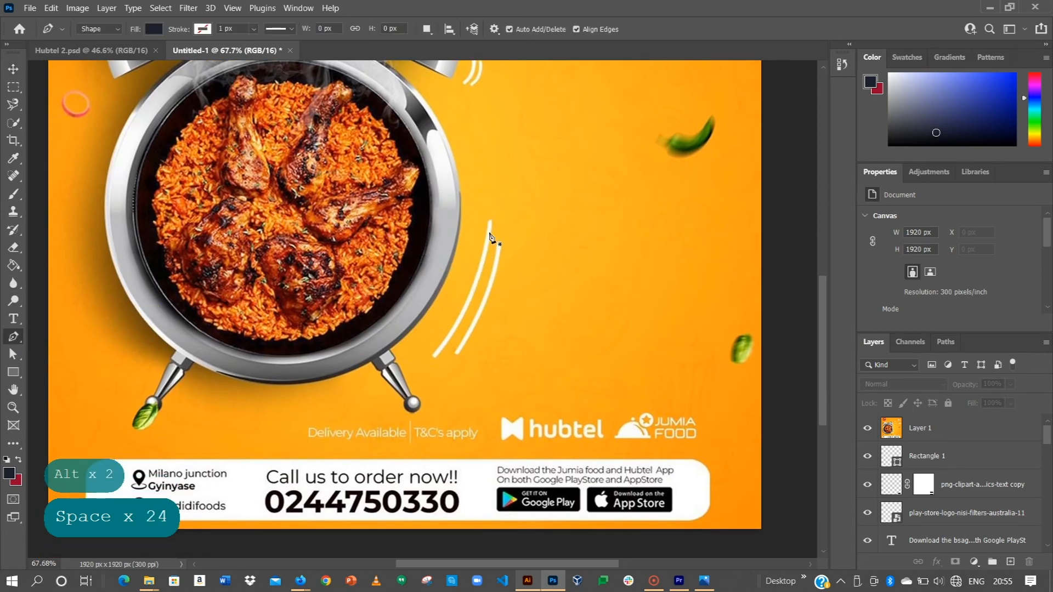
pyautogui.moveTo(435, 356); pyautogui.dragTo(387, 422)
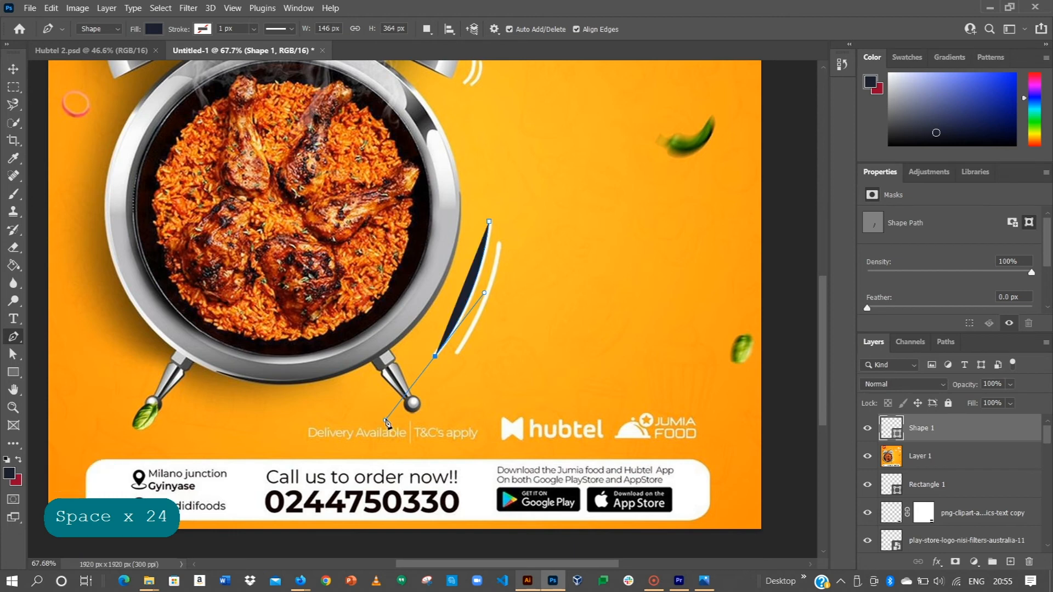
# Remove the fill of the traced inner motion line and give it a white 5 px stroke.
pyautogui.click(153, 28)
pyautogui.click(71, 55)
pyautogui.click(202, 28)
pyautogui.click(118, 99)
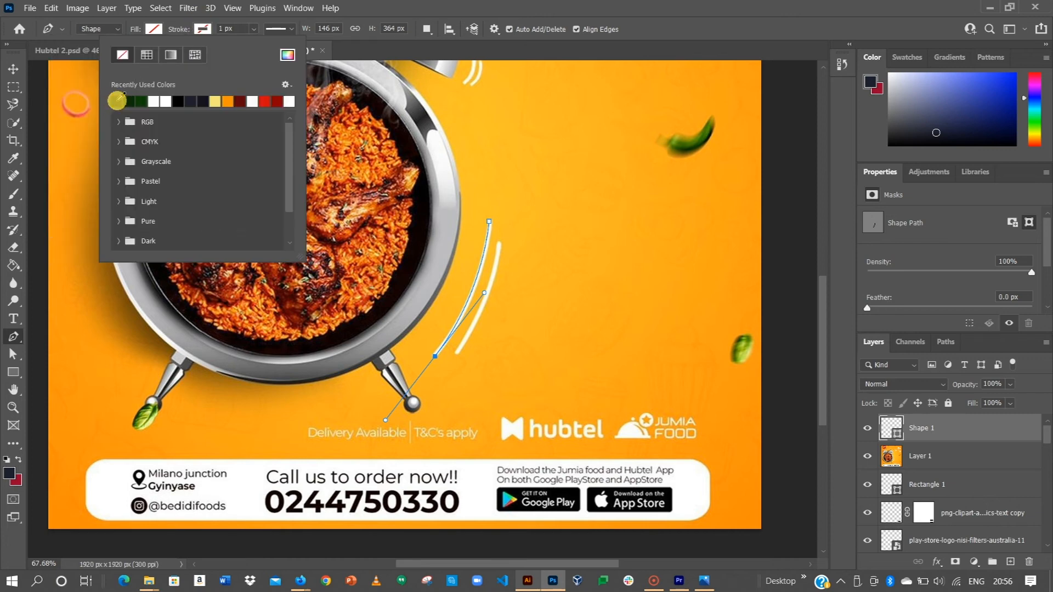
pyautogui.click(153, 100)
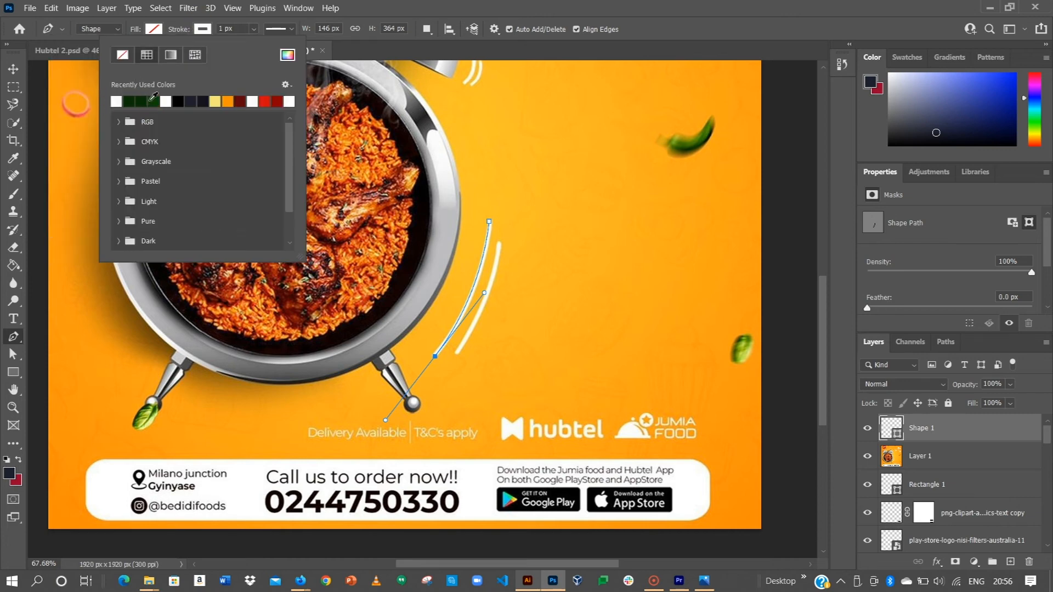
pyautogui.click(153, 100)
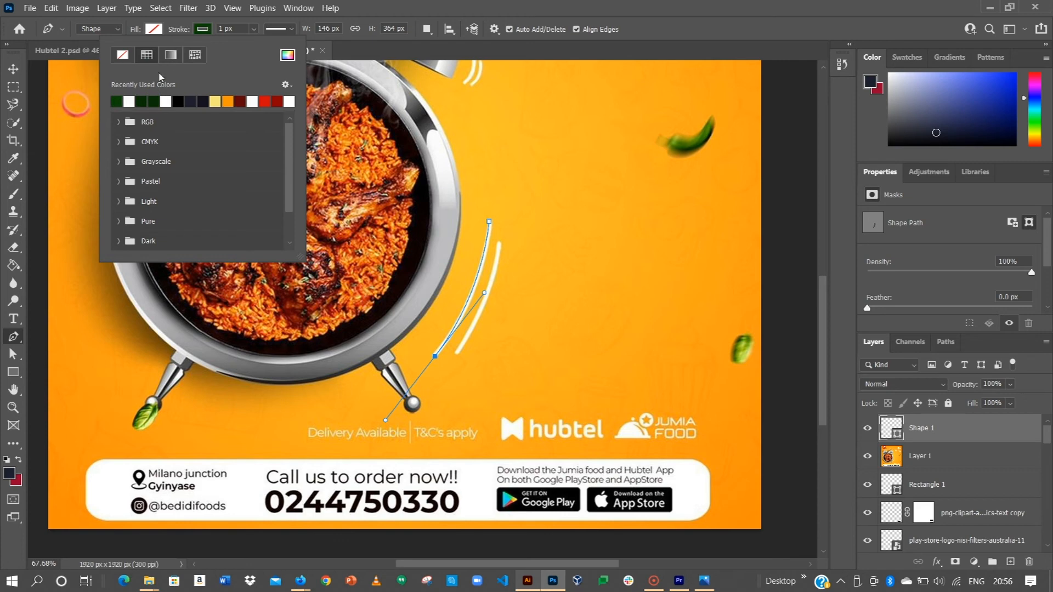
pyautogui.click(128, 101)
pyautogui.click(203, 29)
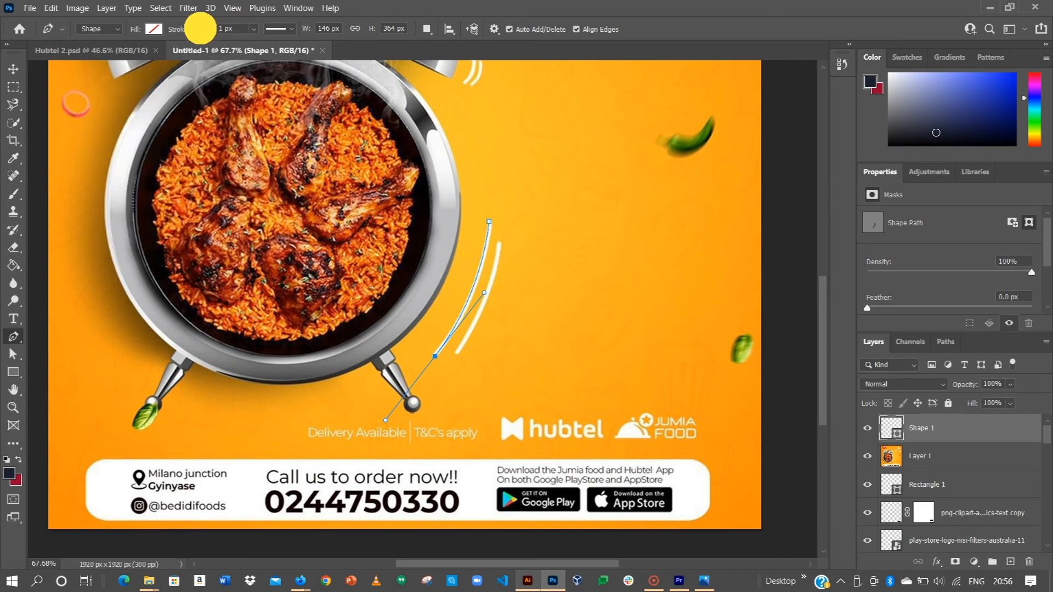
pyautogui.write('5')
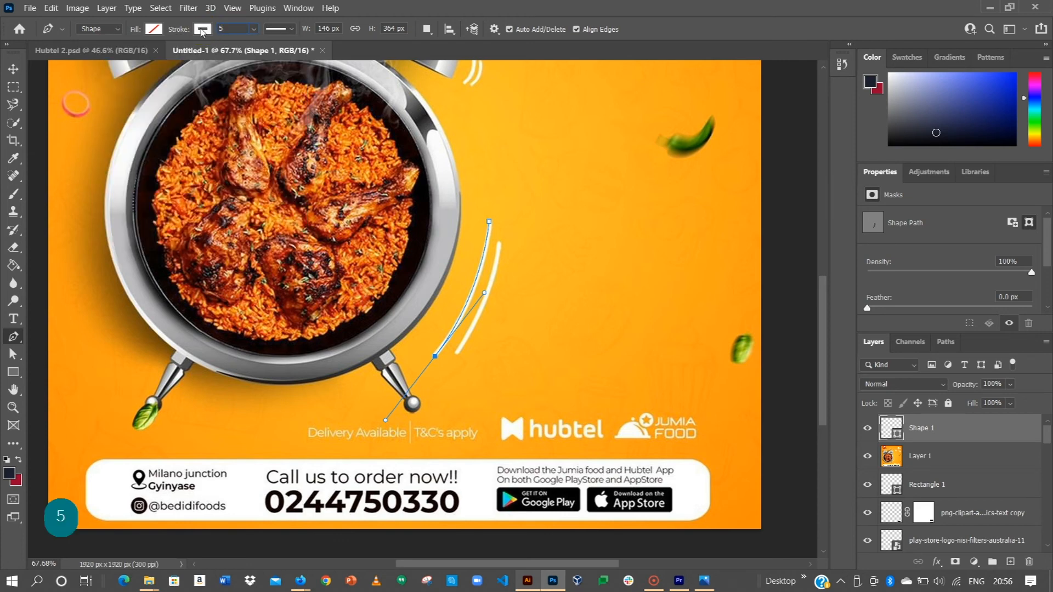
pyautogui.press('Return')
# Hide the reference poster in Layer 1 and set the curved line's stroke width to 15 px after trying 20 px.
pyautogui.click(13, 69)
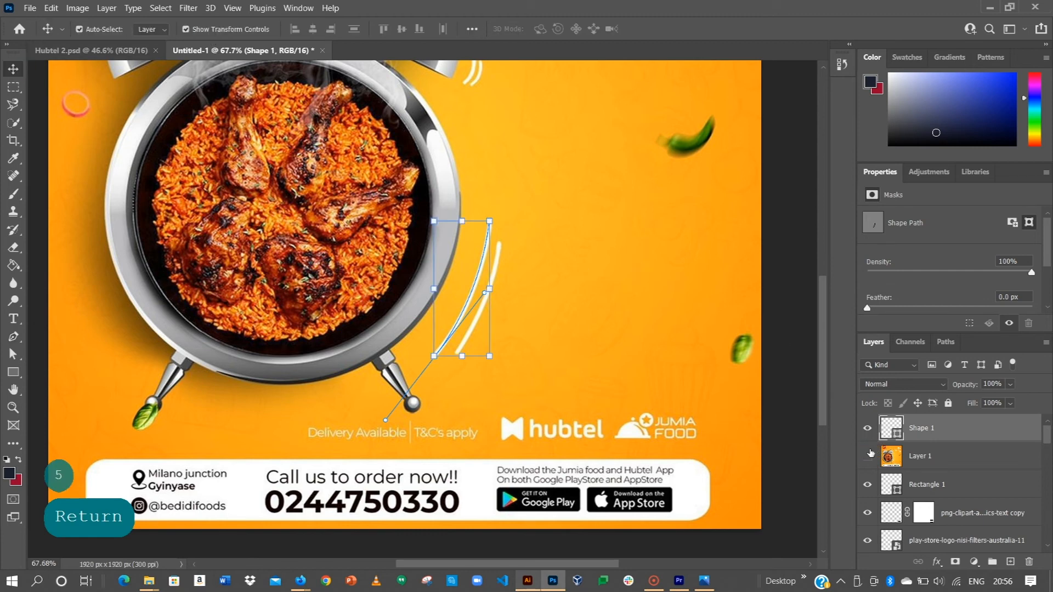
pyautogui.click(868, 456)
pyautogui.click(805, 299)
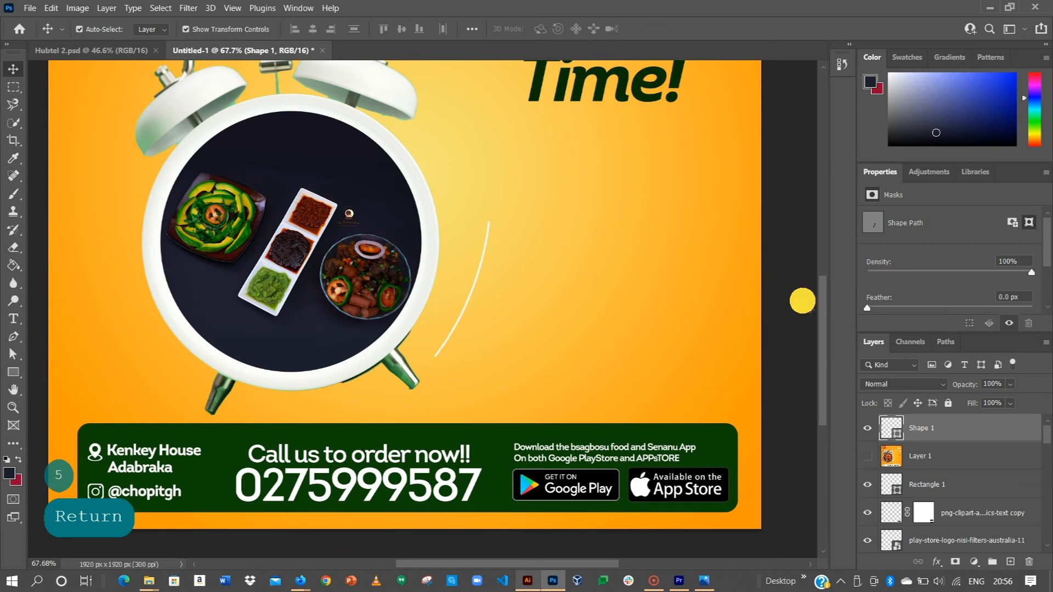
pyautogui.click(481, 277)
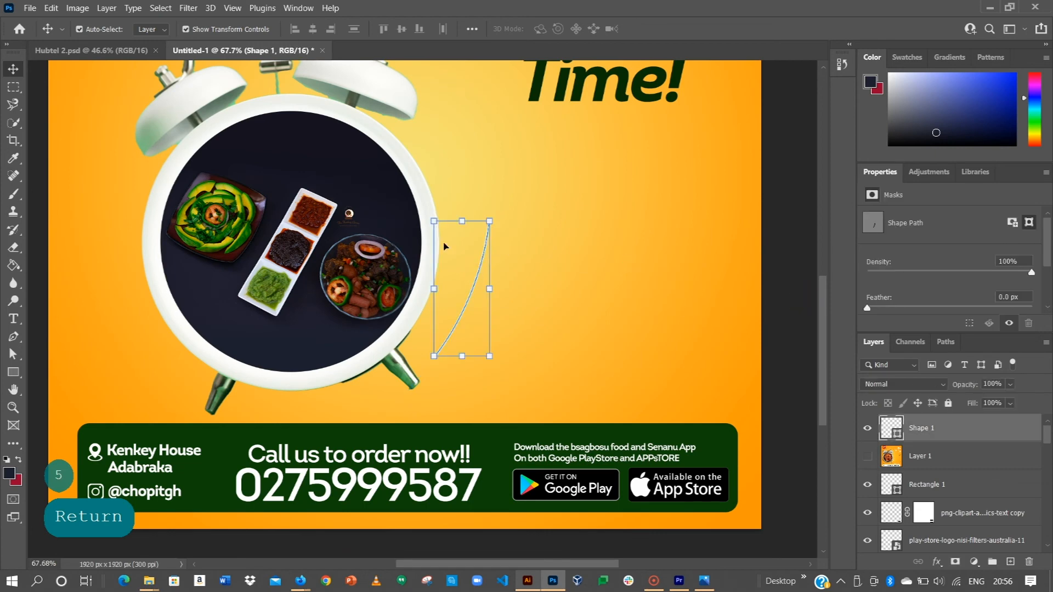
pyautogui.click(13, 372)
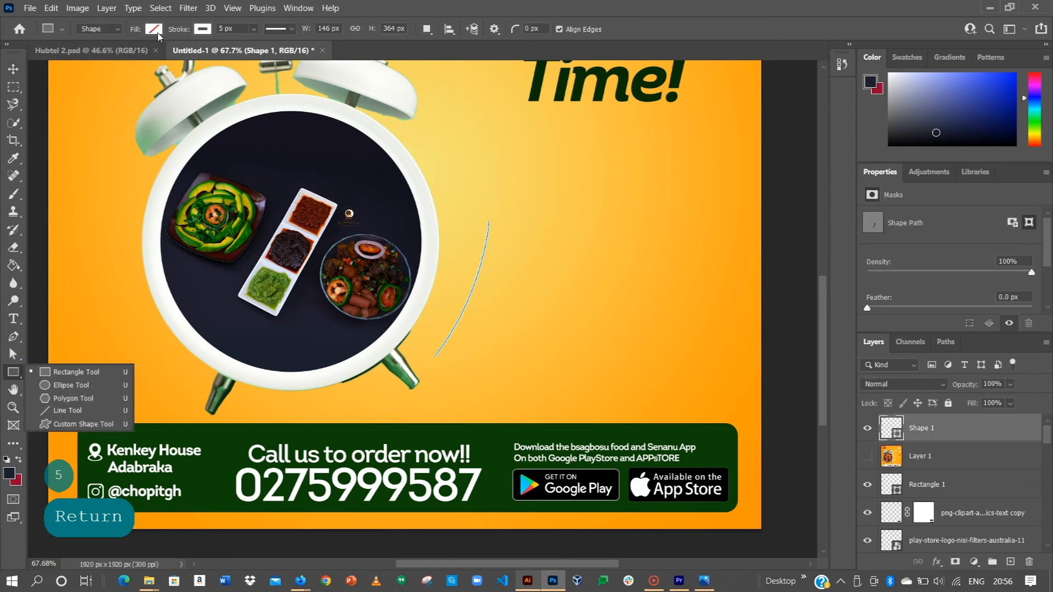
pyautogui.moveTo(235, 29); pyautogui.dragTo(176, 28)
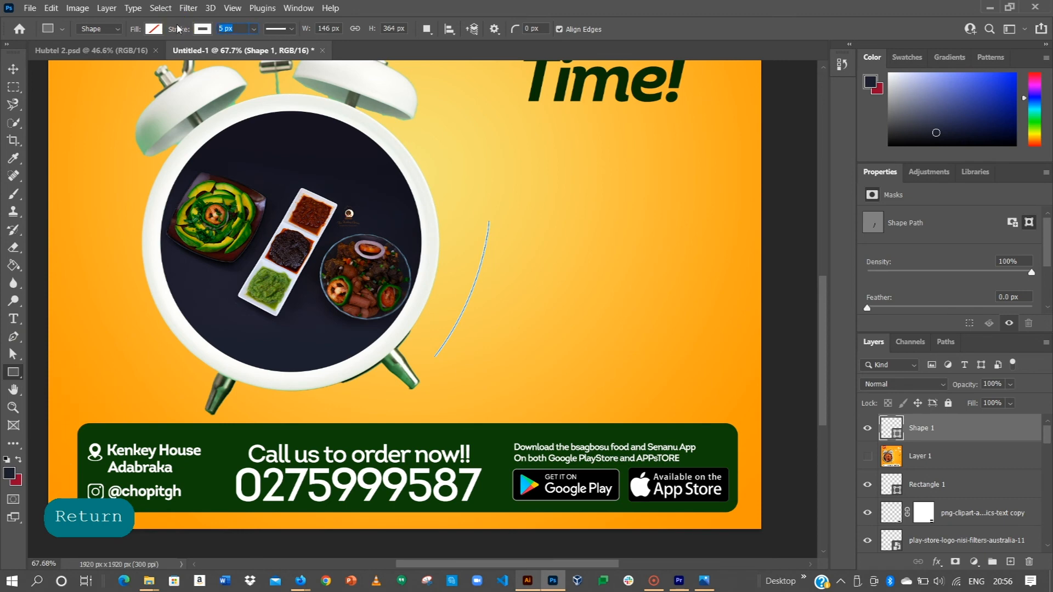
pyautogui.write('20')
pyautogui.press('Return')
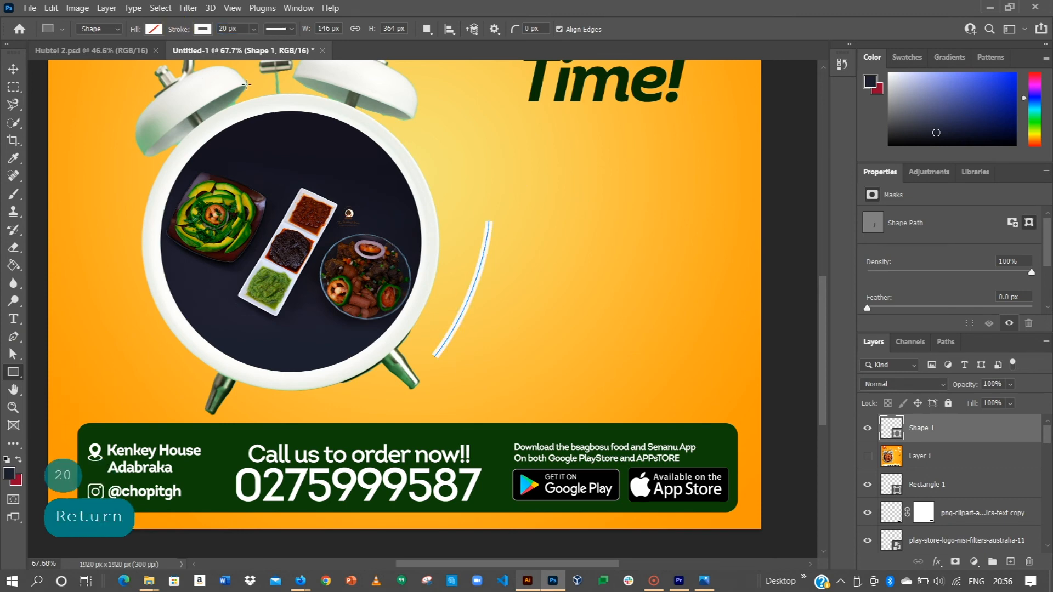
pyautogui.moveTo(244, 29); pyautogui.dragTo(146, 24)
pyautogui.write('15')
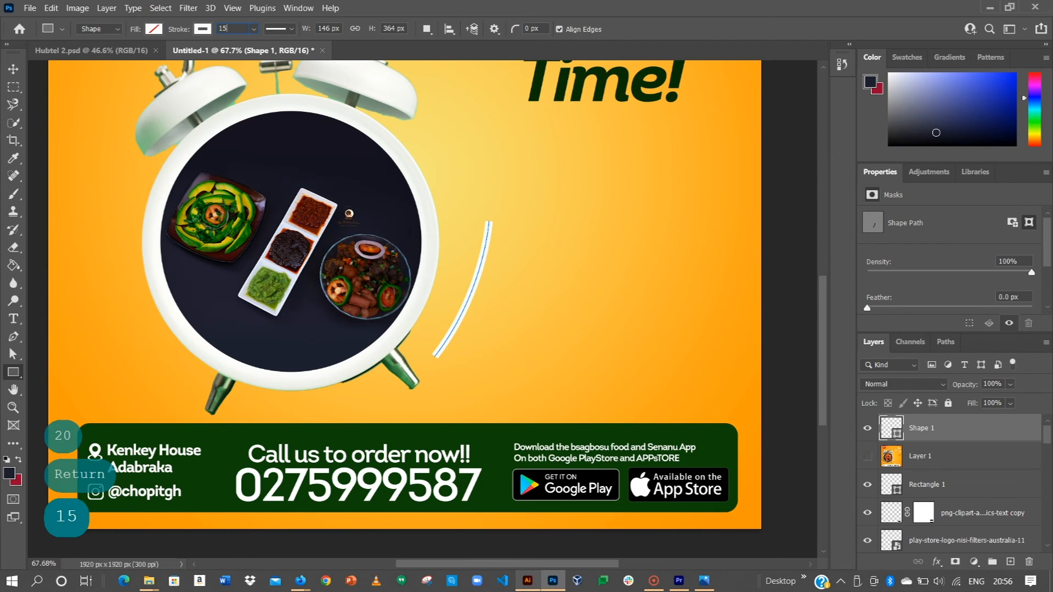
pyautogui.press('Return')
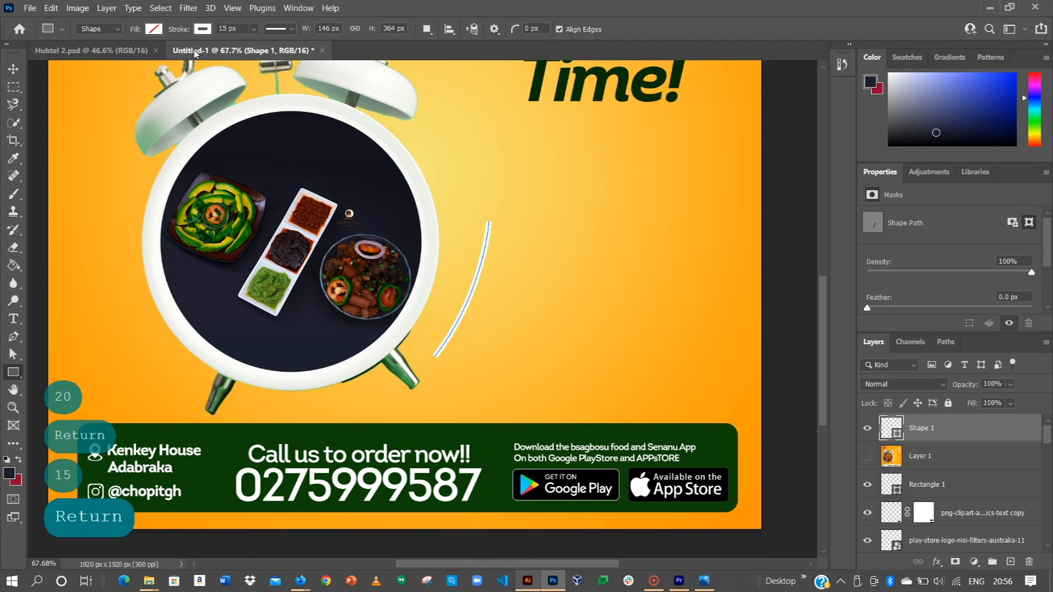
# Change the curved line's stroke caps to round and inspect its ends up close.
pyautogui.click(241, 28)
pyautogui.click(292, 29)
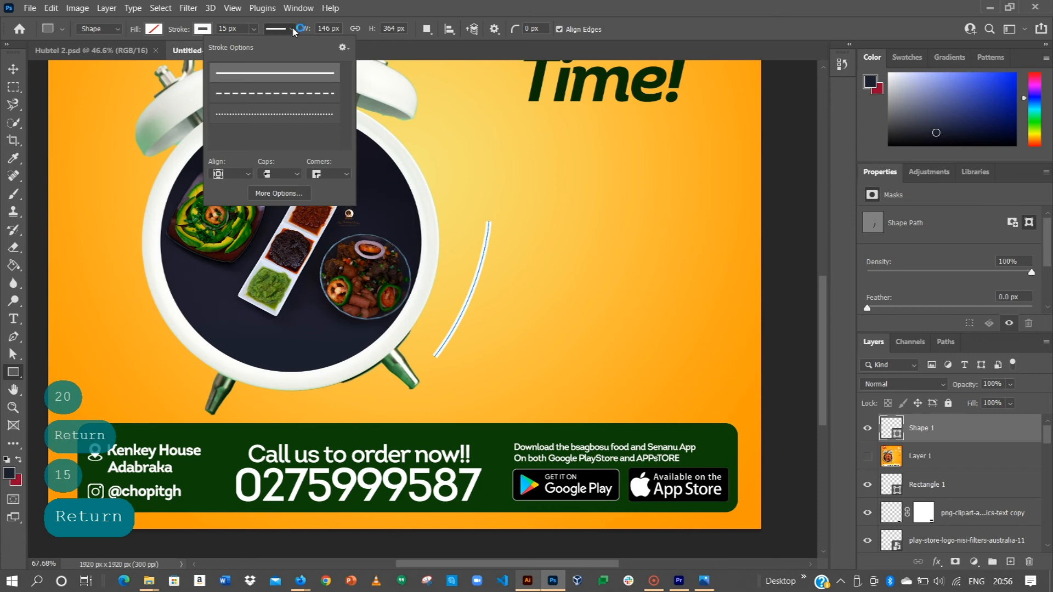
pyautogui.click(280, 28)
pyautogui.click(280, 29)
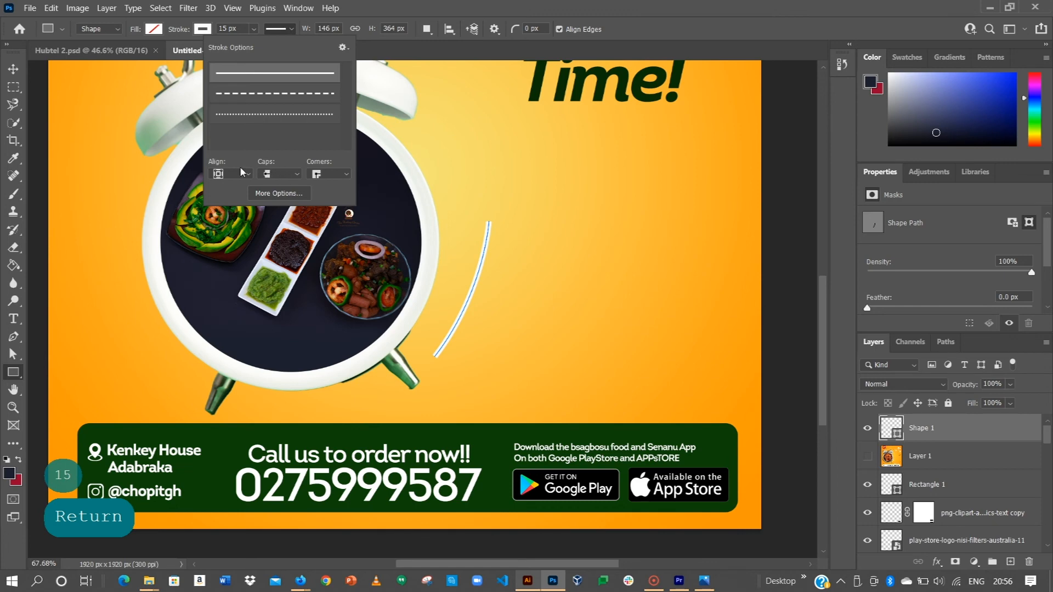
pyautogui.click(279, 175)
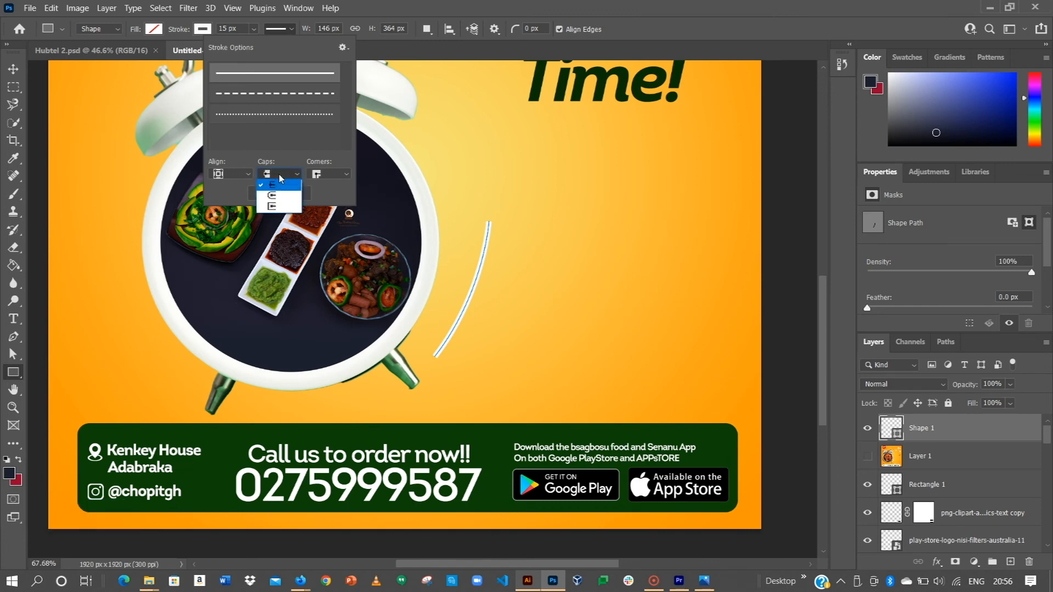
pyautogui.click(273, 196)
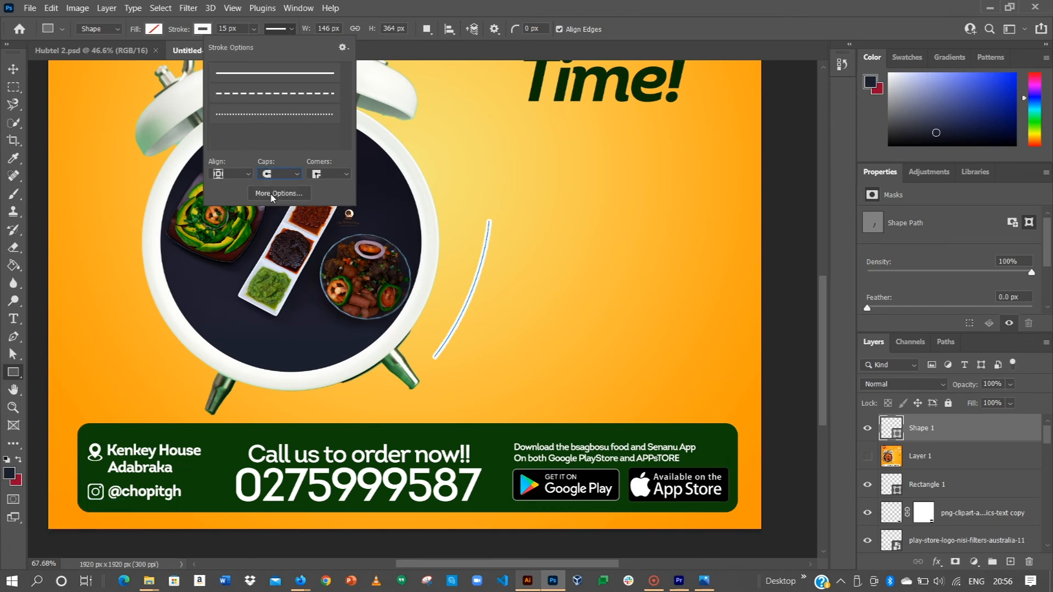
pyautogui.press('alt')
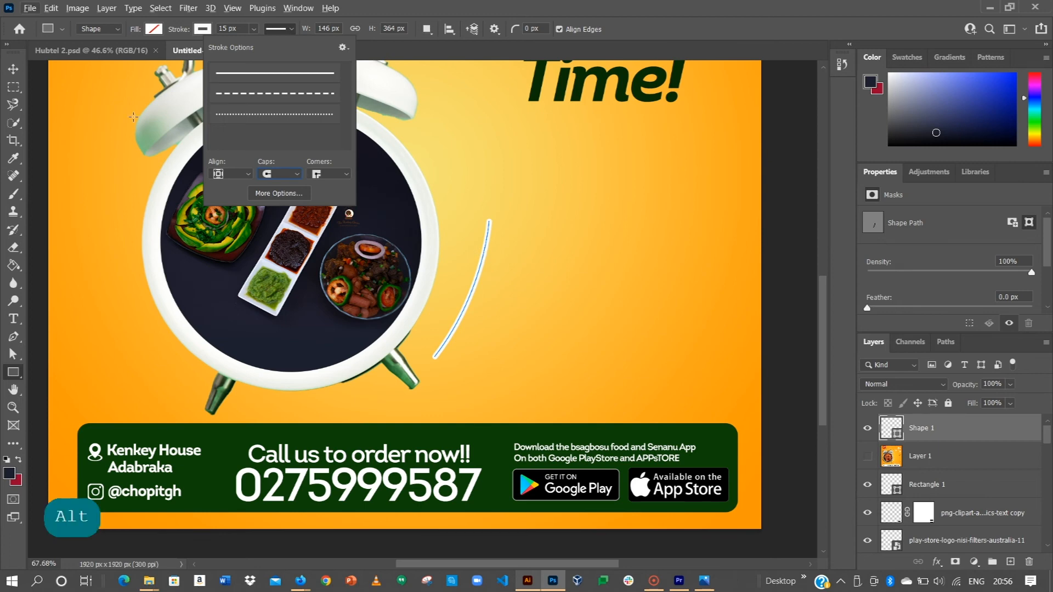
pyautogui.click(9, 73)
pyautogui.keyDown('alt'); pyautogui.scroll(5, 453, 301); pyautogui.keyUp('alt')
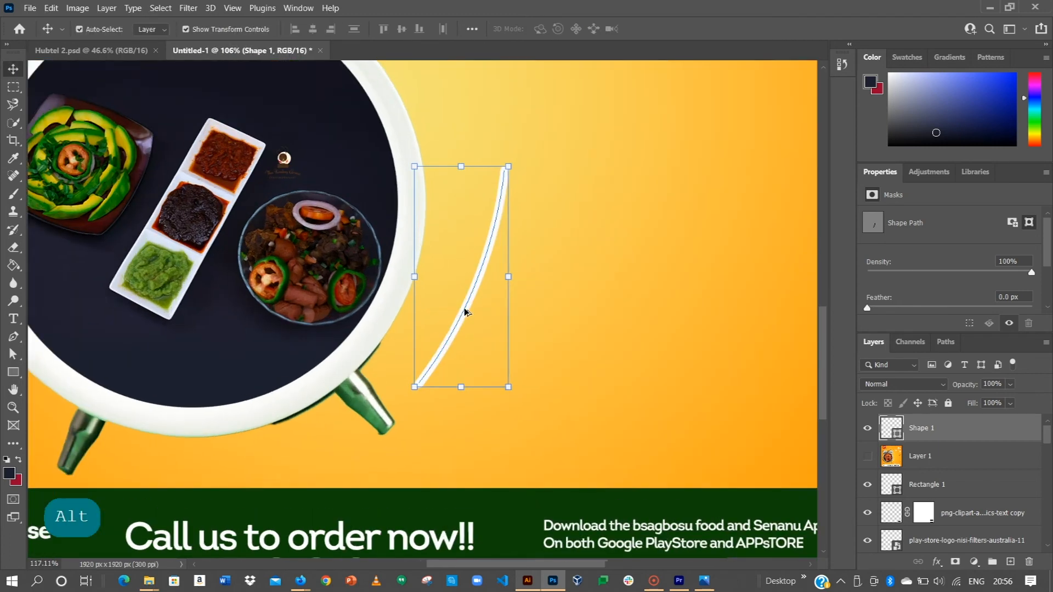
pyautogui.press('alt')
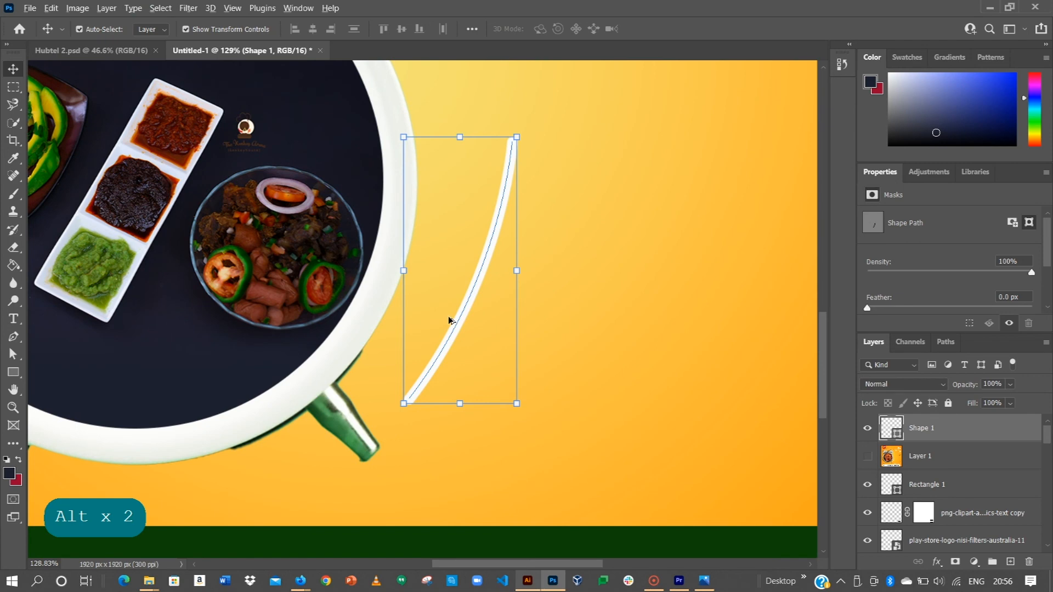
pyautogui.keyDown('alt'); pyautogui.scroll(-5, 448, 320); pyautogui.keyUp('alt')
# Show the reference poster in Layer 1 and trace its outer curved motion line beside the clock with the Pen tool, about 112 by 300 px.
pyautogui.click(867, 460)
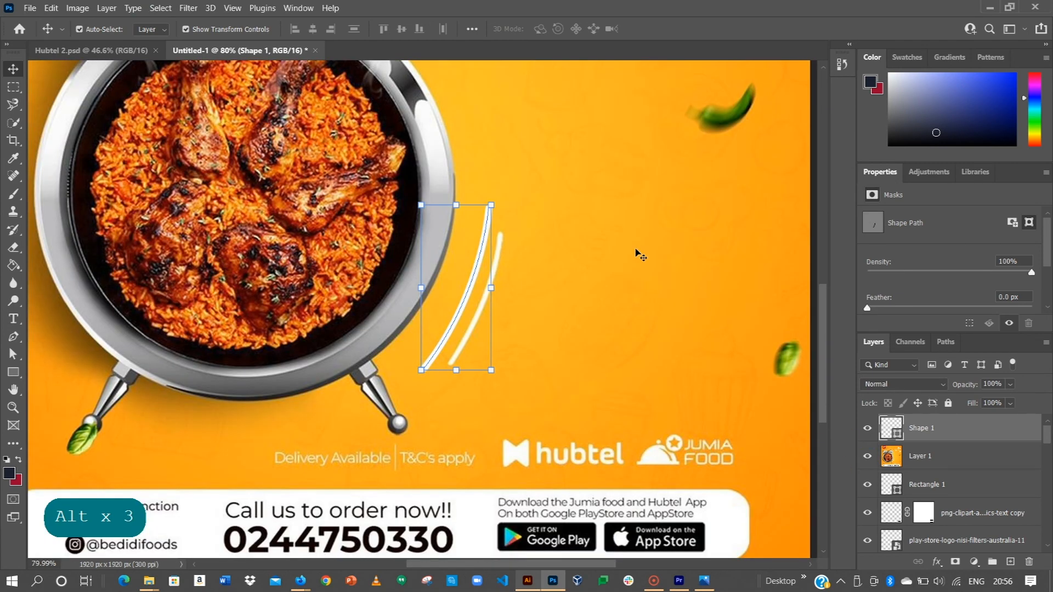
pyautogui.click(636, 252)
pyautogui.click(14, 337)
pyautogui.click(499, 232)
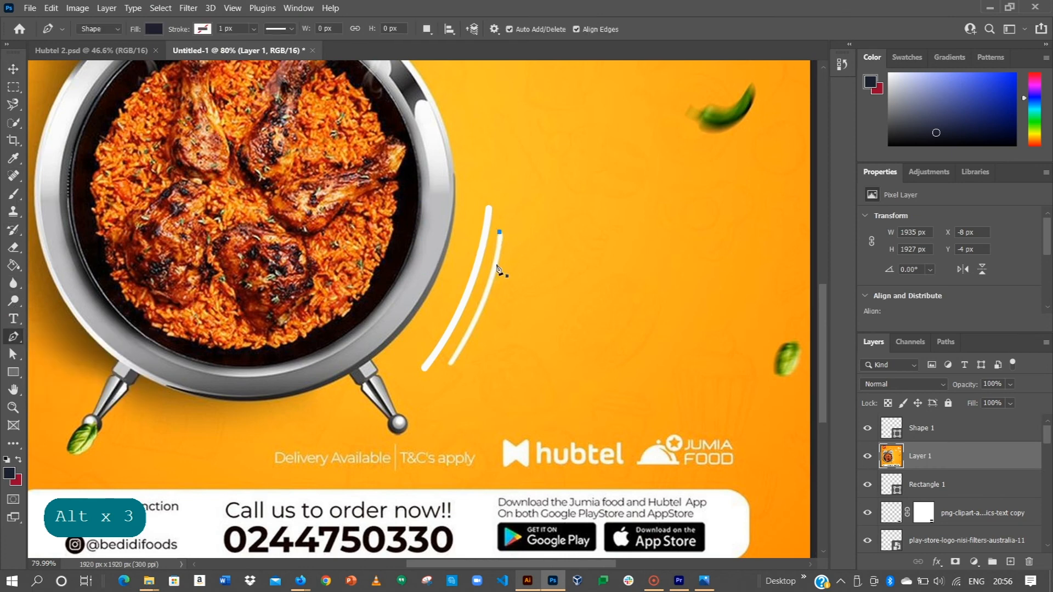
pyautogui.moveTo(450, 364); pyautogui.dragTo(404, 440)
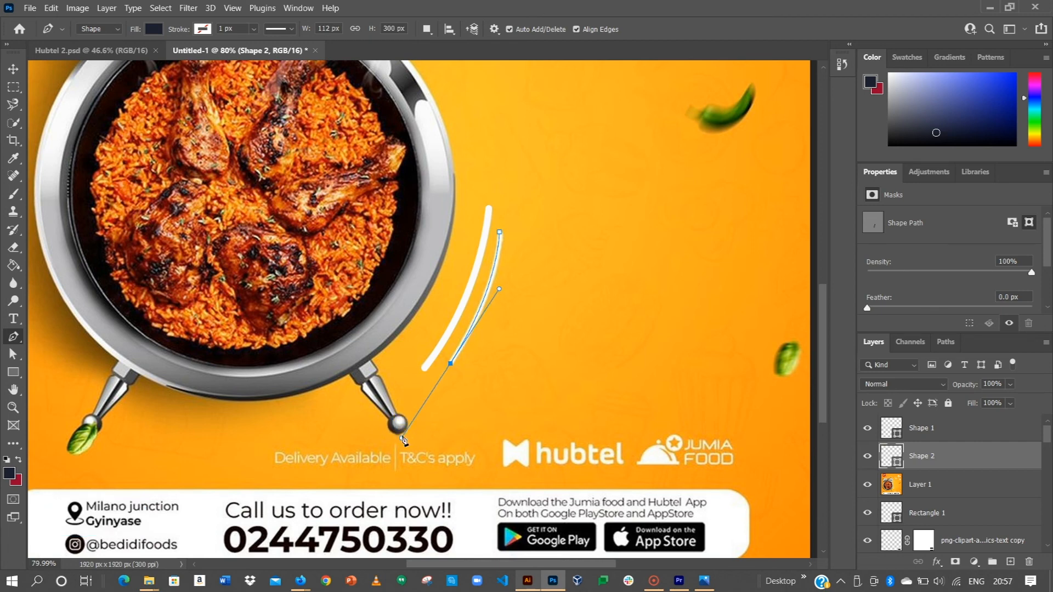
pyautogui.press('Return')
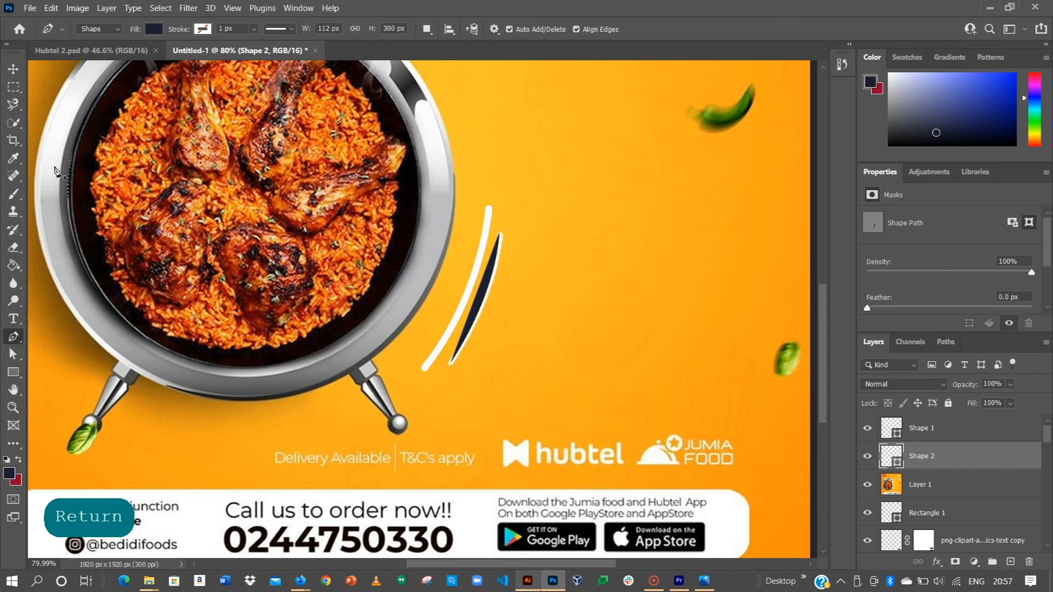
# Copy the shape attributes of the inner motion line in Shape 1 onto the outer line in Shape 2.
pyautogui.click(16, 70)
pyautogui.click(926, 428)
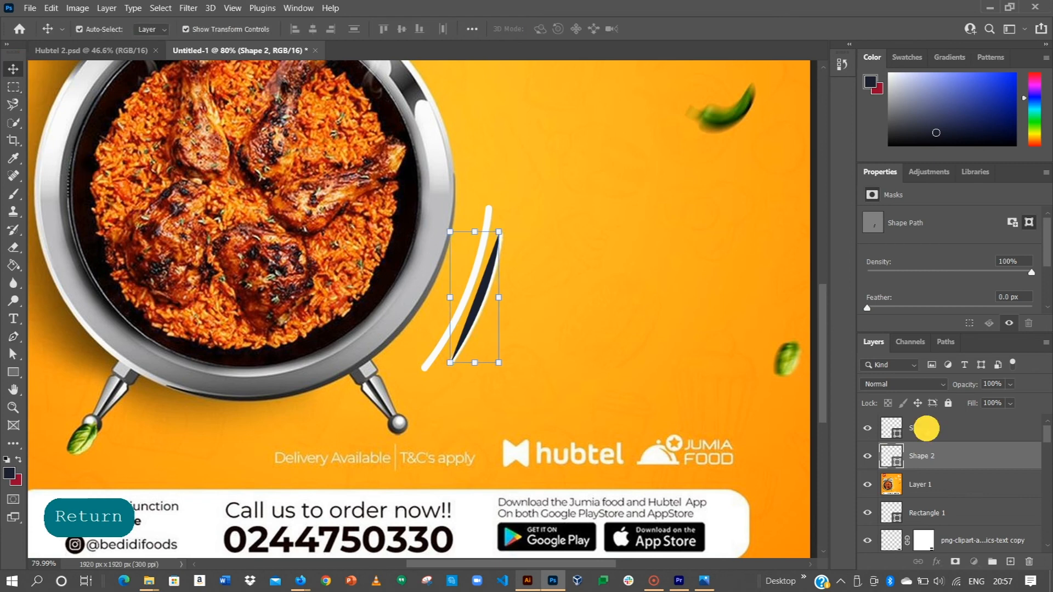
pyautogui.rightClick(926, 426)
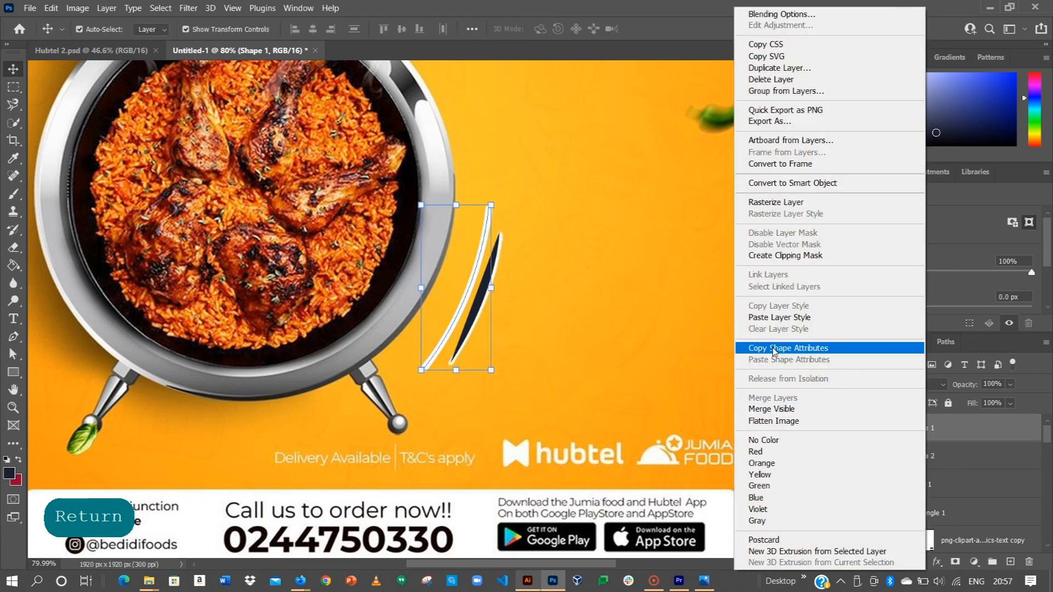
pyautogui.click(789, 349)
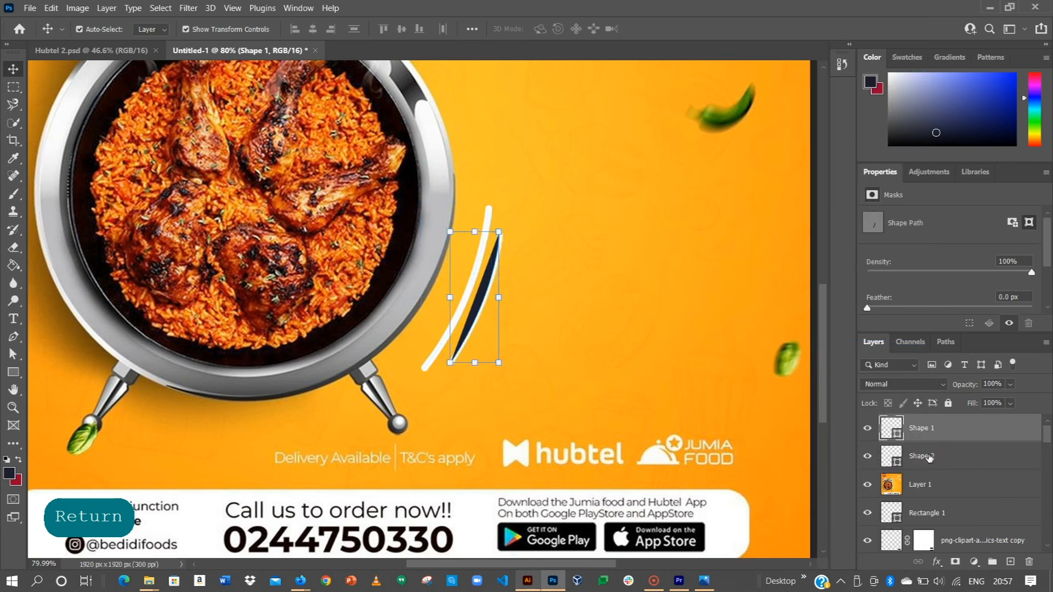
pyautogui.click(928, 457)
pyautogui.rightClick(928, 456)
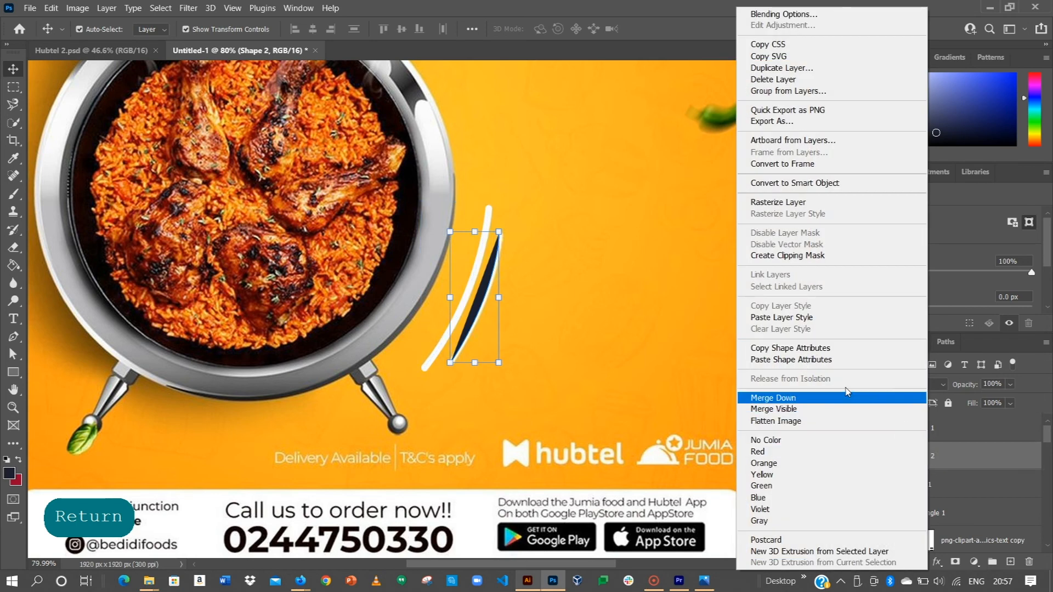
pyautogui.click(788, 360)
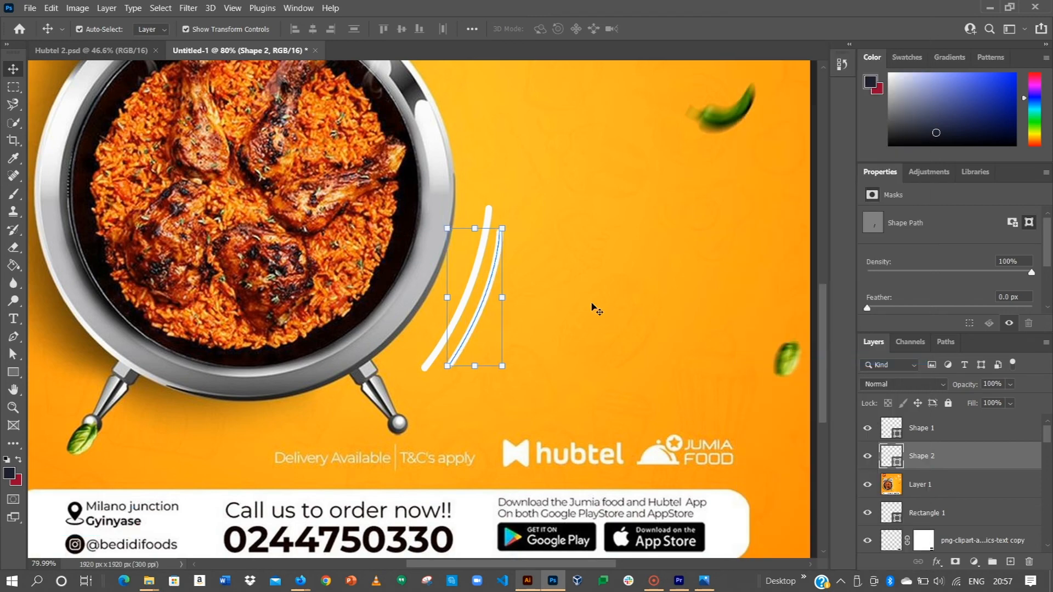
# Trace the small inner motion line beside the reference clock's right bell with the Pen tool, about 29 by 85 px.
pyautogui.keyDown('alt'); pyautogui.scroll(-2, 592, 308); pyautogui.keyUp('alt')
pyautogui.scroll(3, 523, 236)
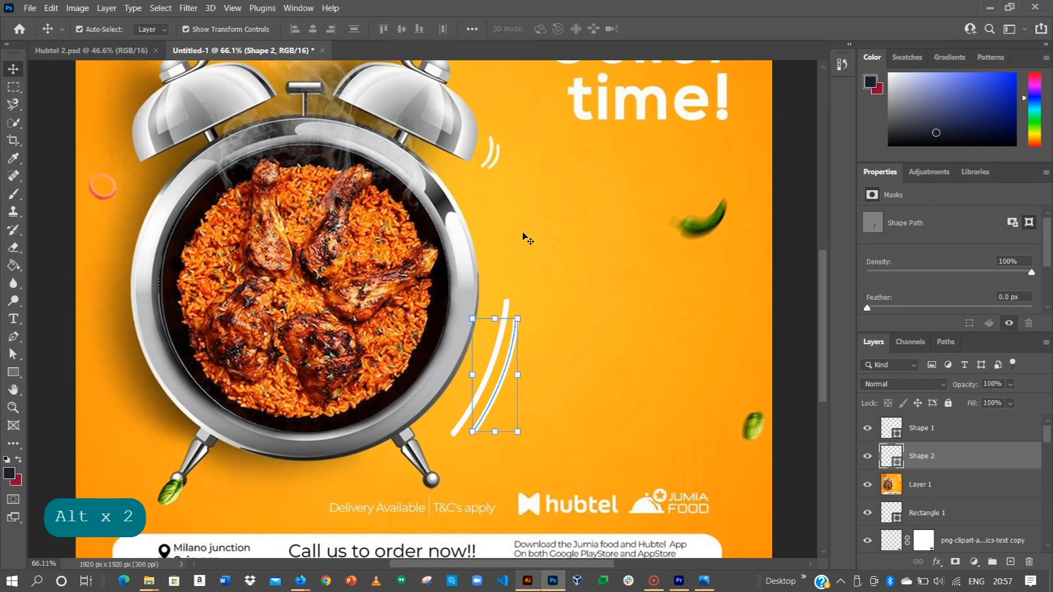
pyautogui.scroll(3, 554, 233)
pyautogui.click(795, 220)
pyautogui.keyDown('alt'); pyautogui.scroll(2, 489, 213); pyautogui.keyUp('alt')
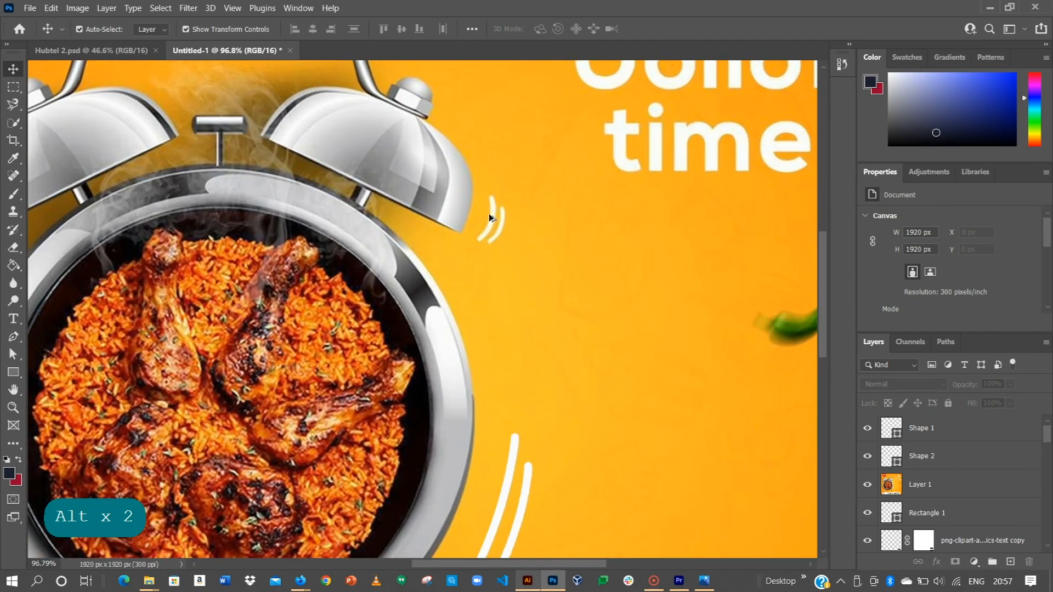
pyautogui.keyDown('alt'); pyautogui.scroll(2, 489, 213); pyautogui.keyUp('alt')
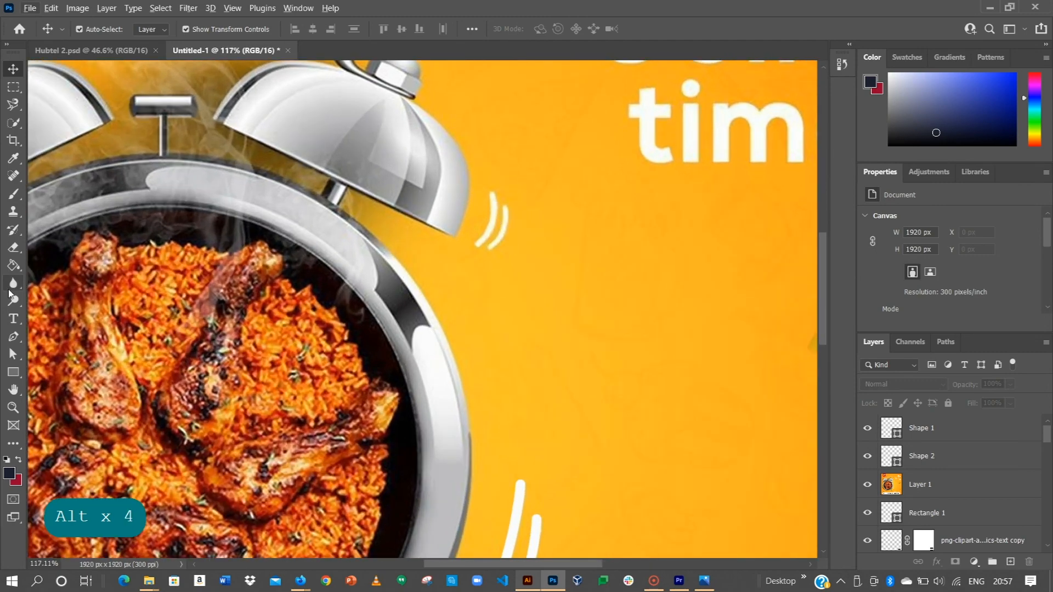
pyautogui.click(13, 336)
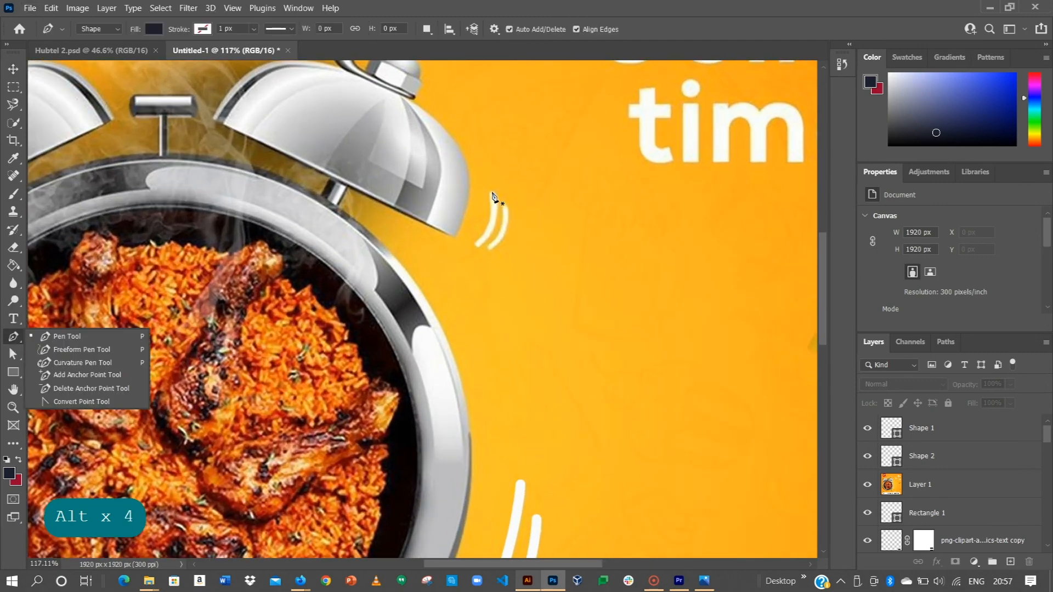
pyautogui.click(492, 192)
pyautogui.moveTo(475, 245); pyautogui.dragTo(449, 269)
pyautogui.click(502, 221)
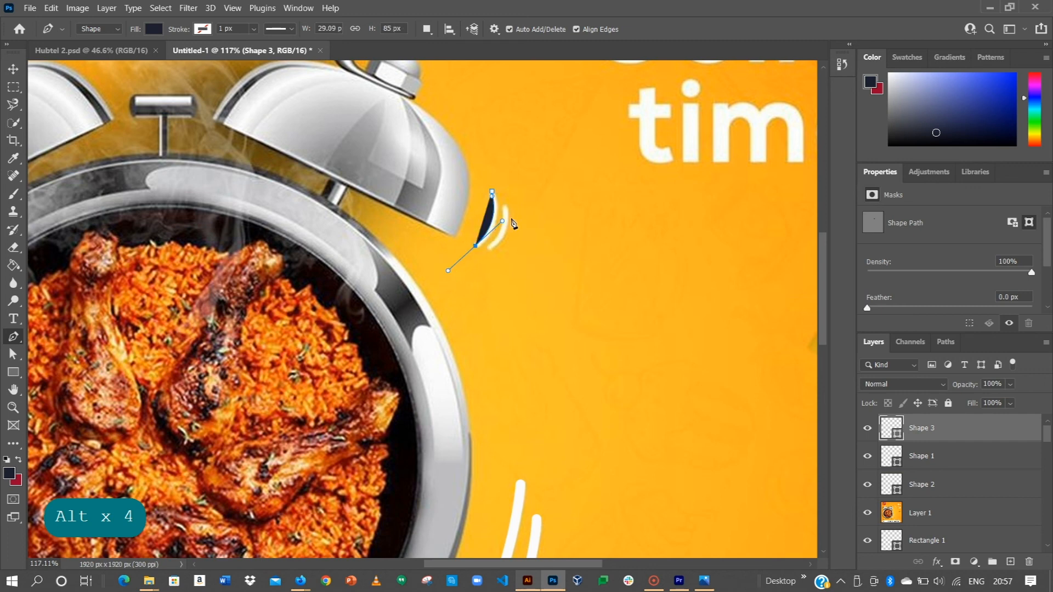
pyautogui.press('Return')
# Trace the small outer motion line beside the reference clock's right bell with the Pen tool, about 25 by 63 px.
pyautogui.click(505, 208)
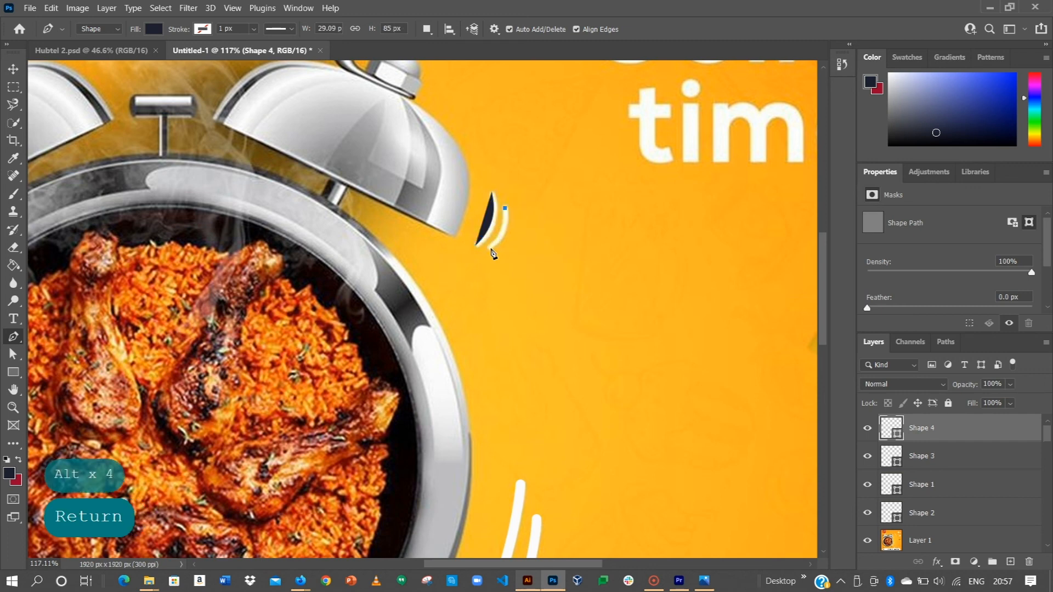
pyautogui.moveTo(488, 249); pyautogui.dragTo(469, 262)
pyautogui.press('Return')
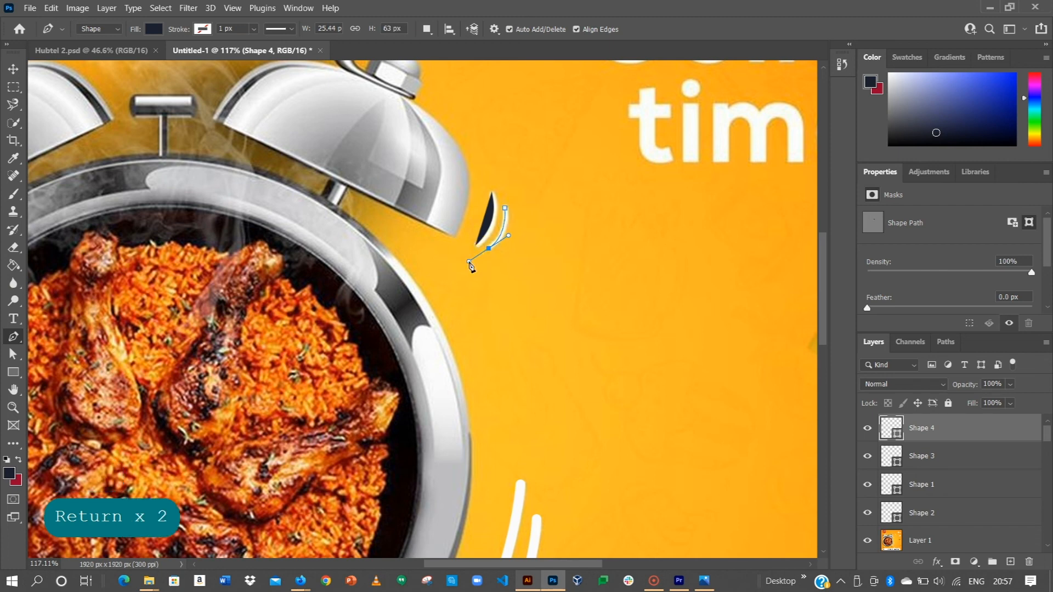
# Paste the copied white stroke shape attributes onto both small bell motion lines, Shape 3 and Shape 4.
pyautogui.click(16, 68)
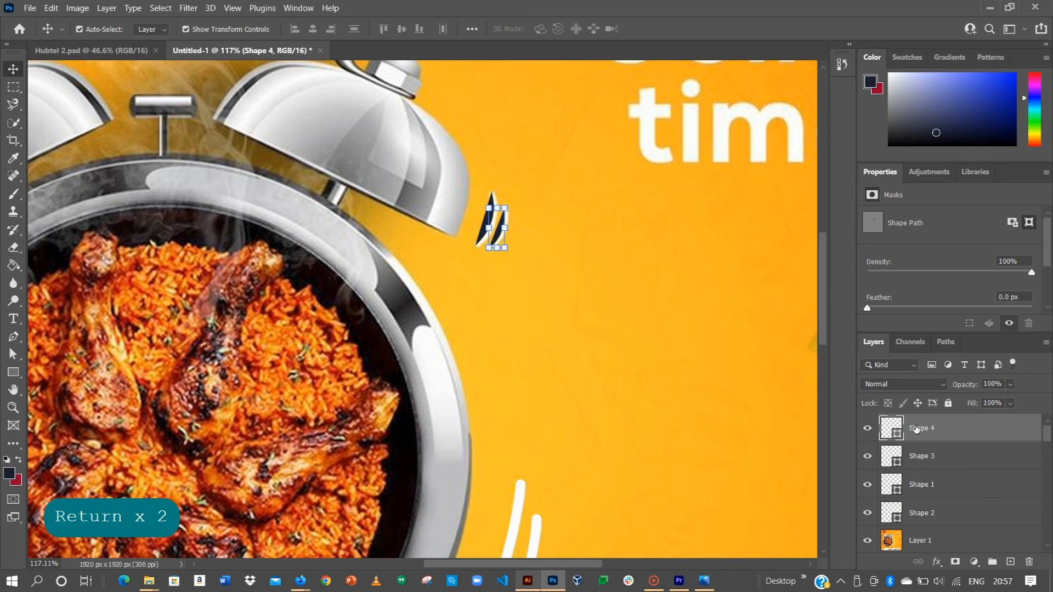
pyautogui.keyDown('ctrl'); pyautogui.click(923, 460); pyautogui.keyUp('ctrl')
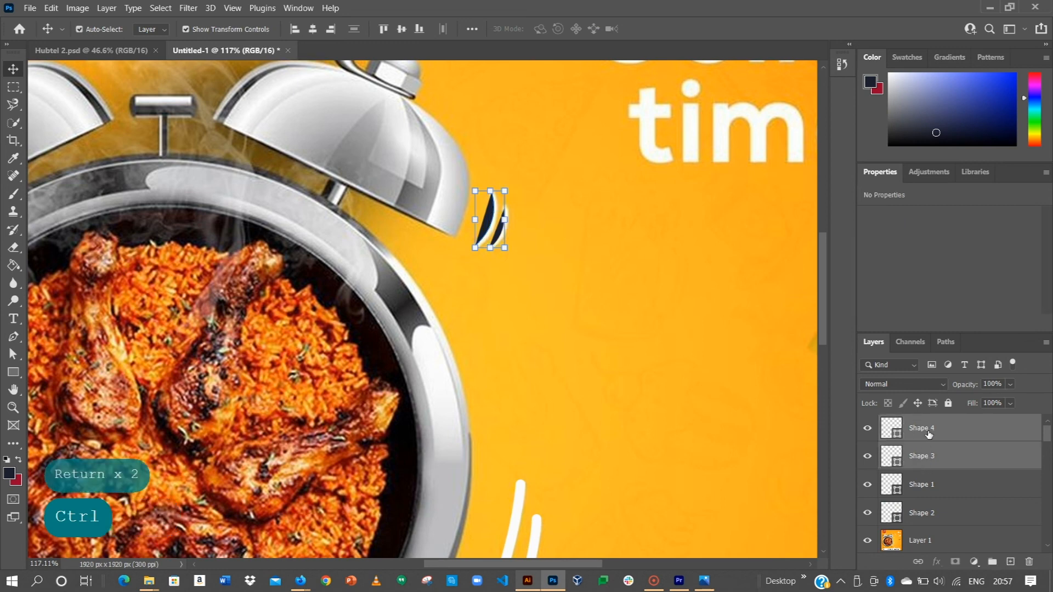
pyautogui.rightClick(931, 436)
pyautogui.click(819, 359)
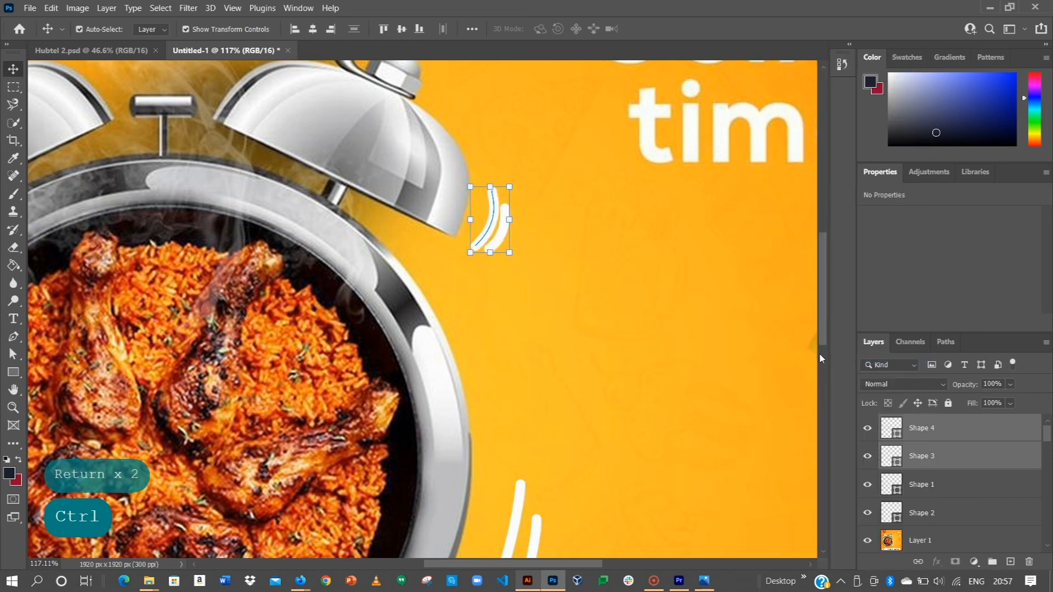
# Set the stroke width of the small inner bell line, Shape 3, to 10 px.
pyautogui.click(494, 223)
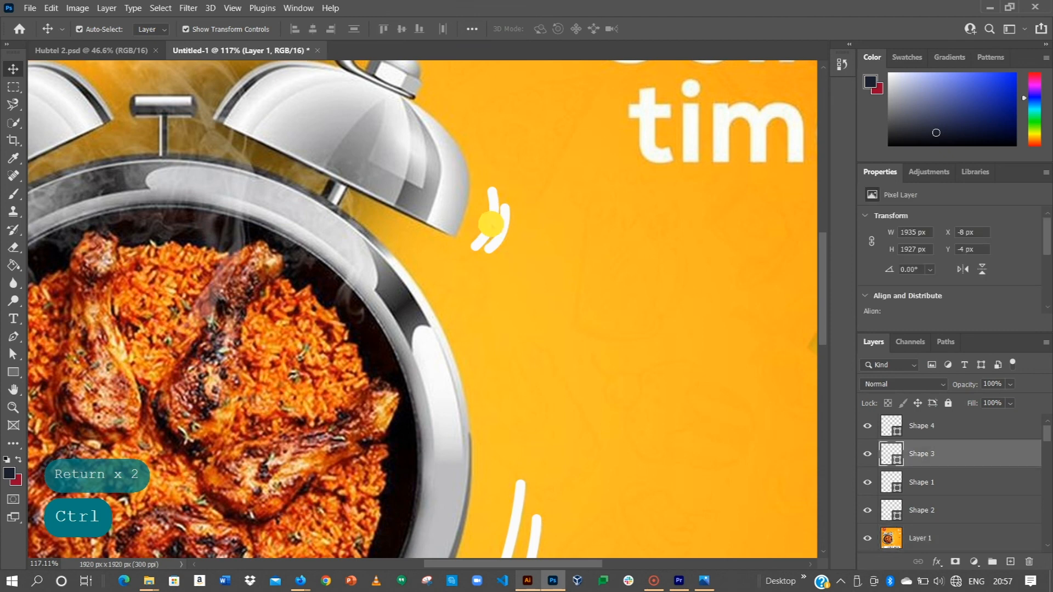
pyautogui.scroll(-1, 948, 255)
pyautogui.scroll(1, 952, 257)
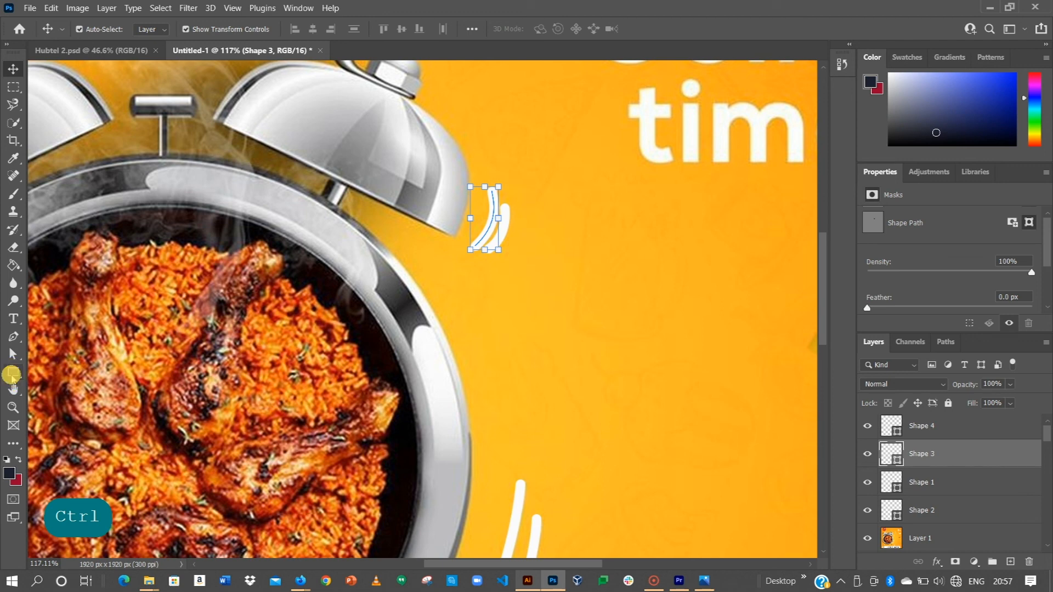
pyautogui.click(11, 375)
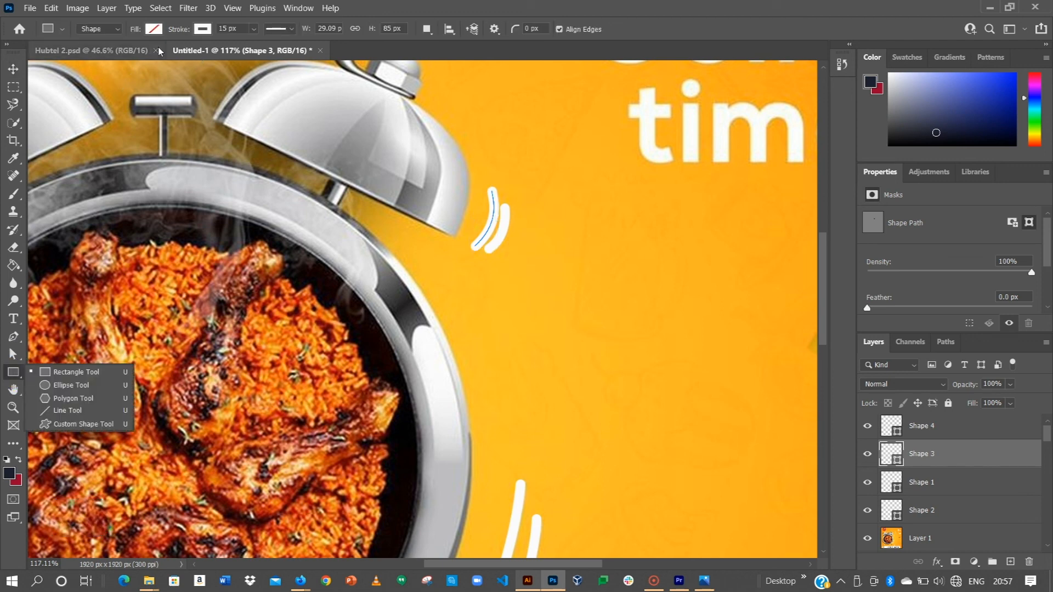
pyautogui.click(934, 458)
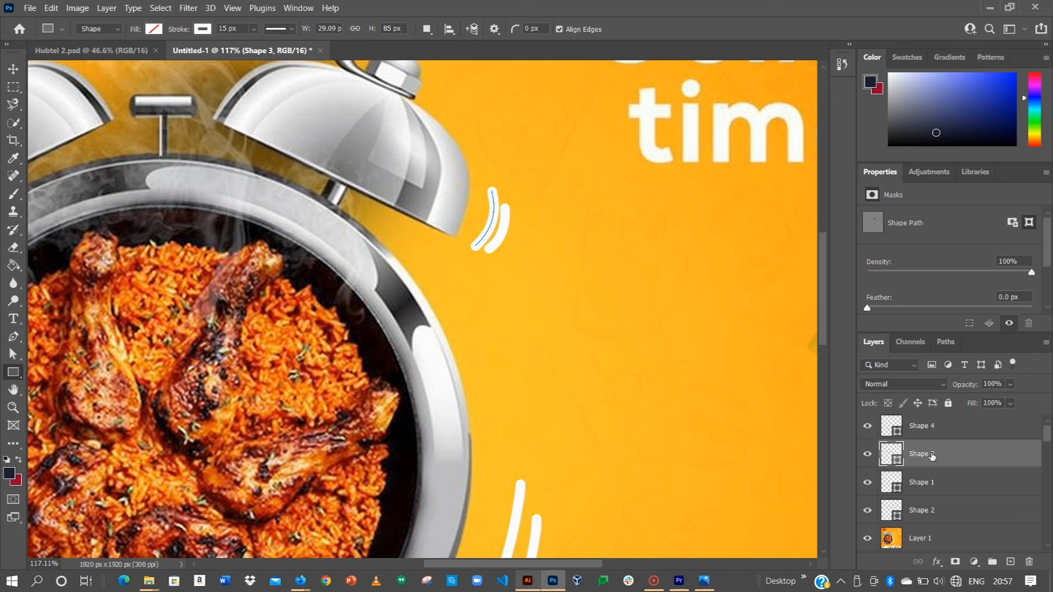
pyautogui.click(229, 28)
pyautogui.press('BackSpace')
pyautogui.write('0')
pyautogui.press('Return')
pyautogui.click(13, 69)
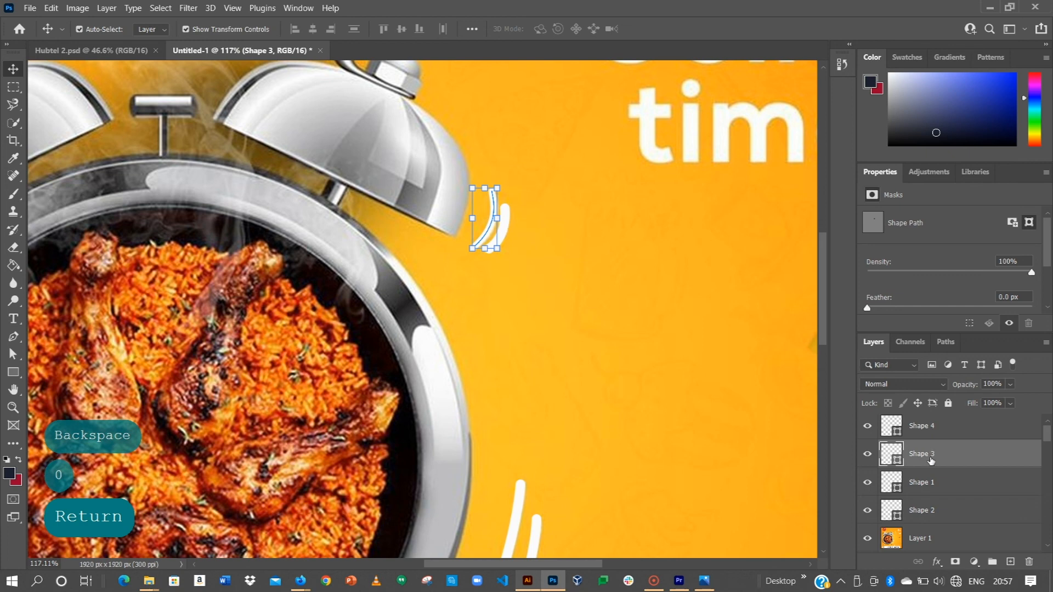
# Copy the shape attributes of the small inner bell line in Shape 3 onto the outer one in Shape 4.
pyautogui.rightClick(931, 462)
pyautogui.click(830, 351)
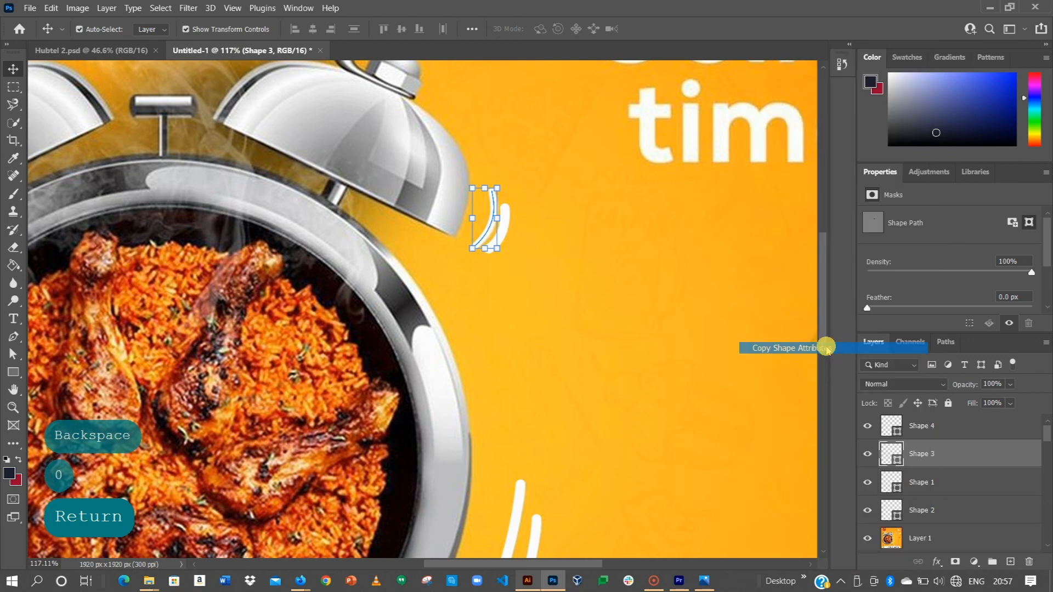
pyautogui.click(924, 422)
pyautogui.rightClick(923, 420)
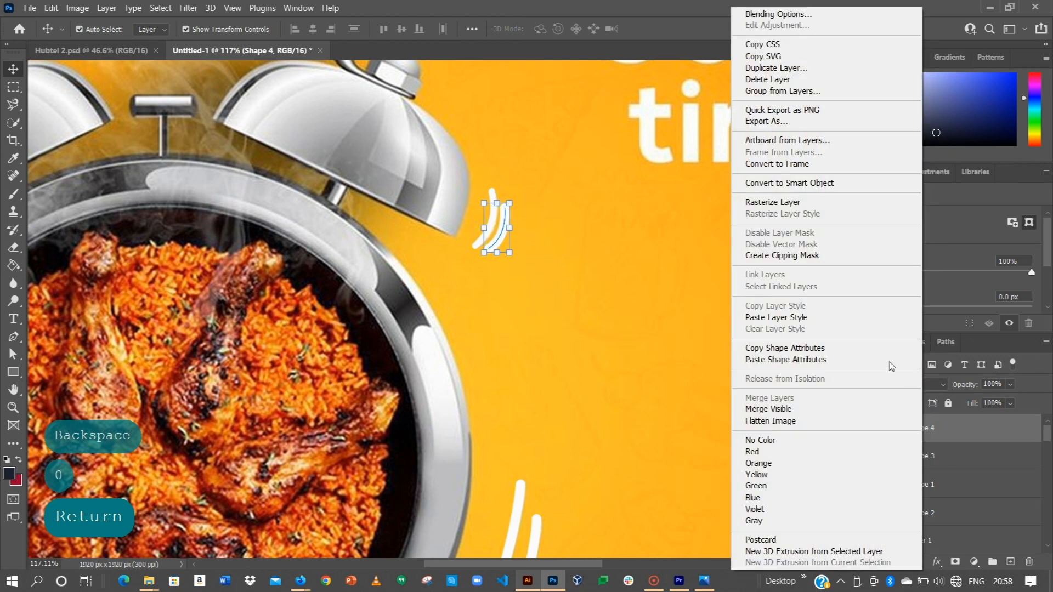
pyautogui.click(824, 360)
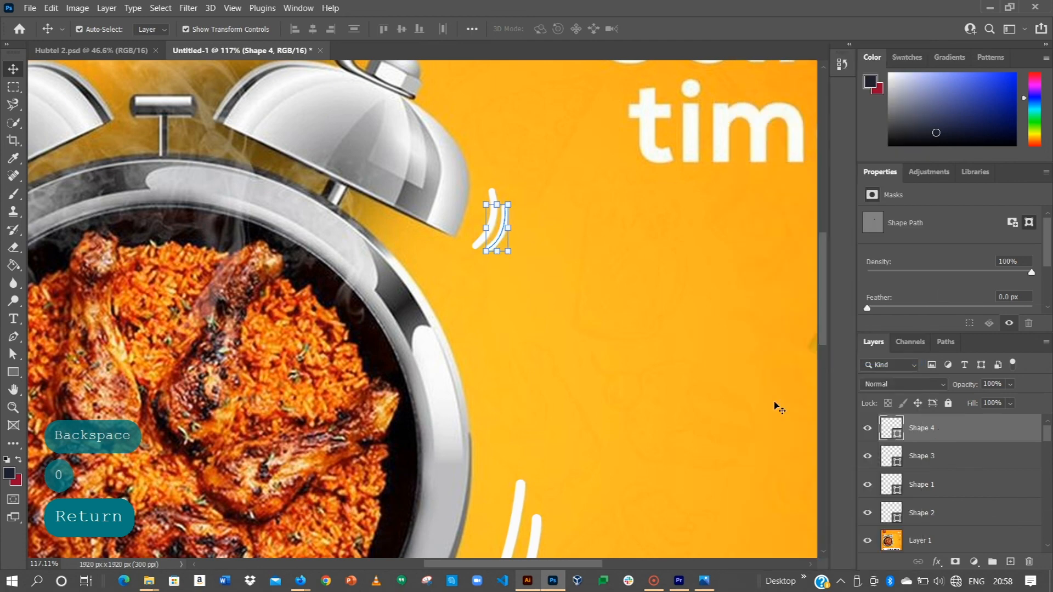
# Fit the whole poster in view and hide the reference poster in Layer 1.
pyautogui.scroll(-3, 616, 376)
pyautogui.hotkey('ctrl', '0')
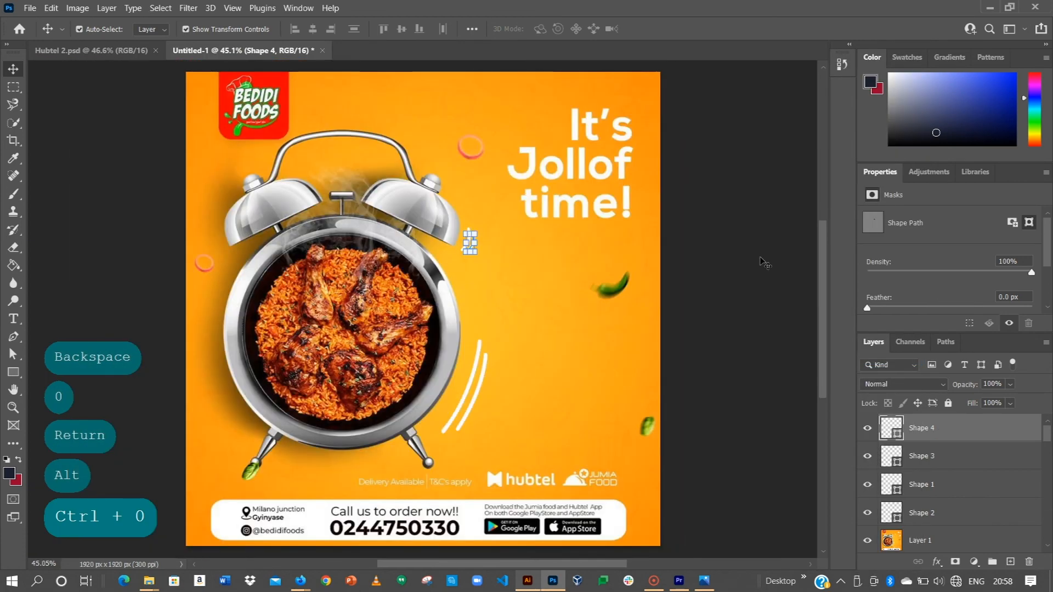
pyautogui.click(765, 263)
pyautogui.click(584, 355)
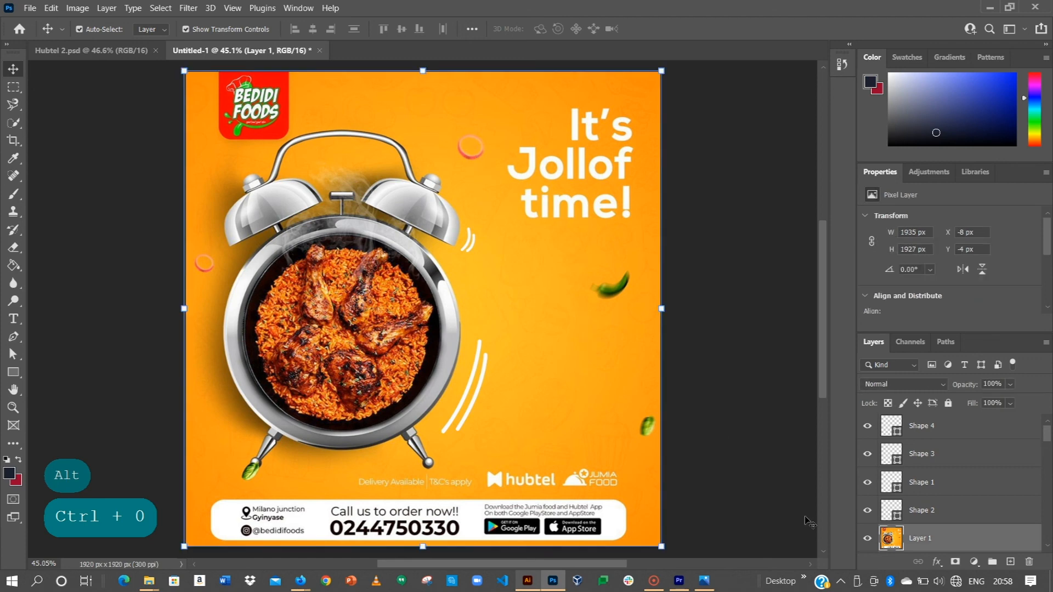
pyautogui.click(867, 538)
pyautogui.click(699, 309)
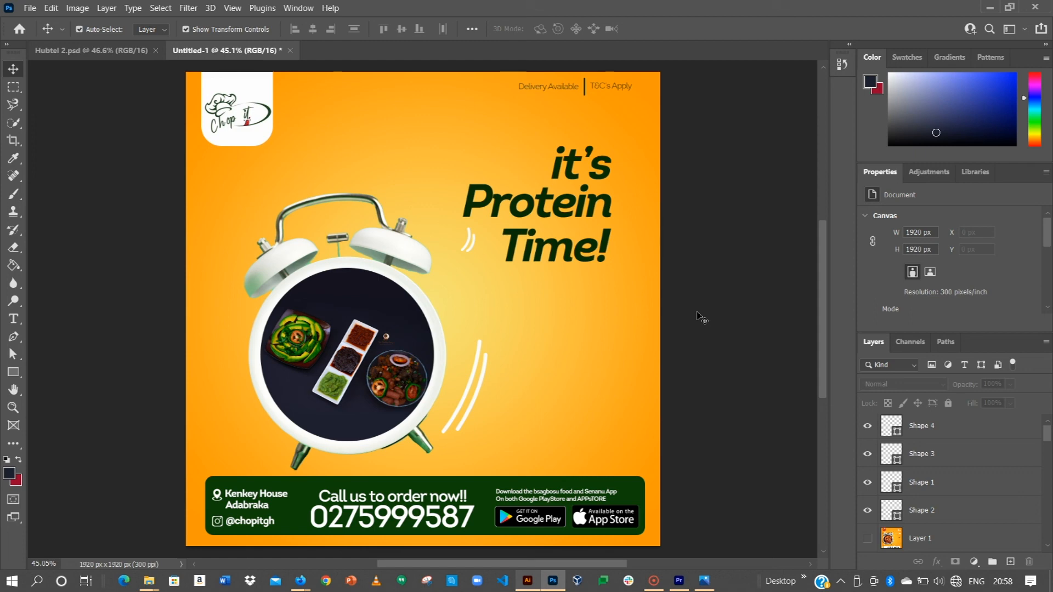
# Move the two small motion lines, Shape 3 and Shape 4, together to just beside the white clock's right bell.
pyautogui.keyDown('alt'); pyautogui.scroll(5, 470, 259); pyautogui.keyUp('alt')
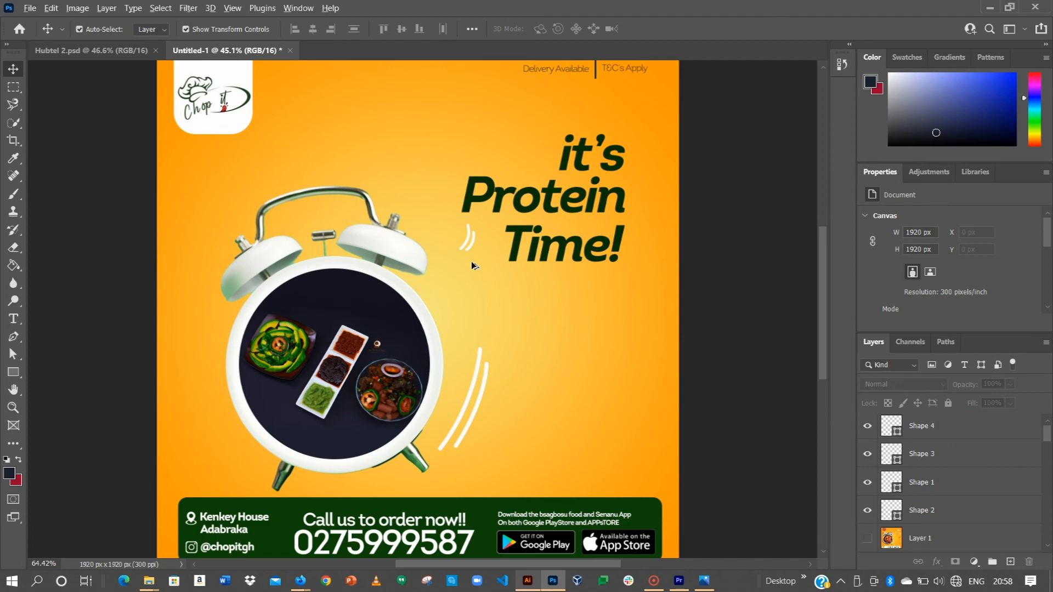
pyautogui.click(464, 218)
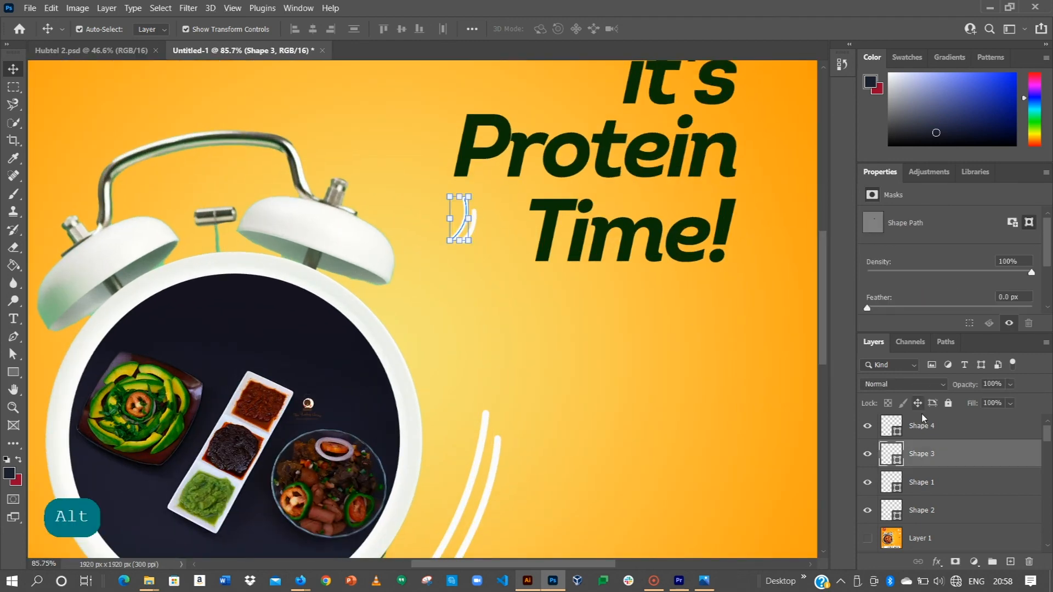
pyautogui.keyDown('ctrl'); pyautogui.click(932, 427); pyautogui.keyUp('ctrl')
pyautogui.moveTo(467, 225); pyautogui.dragTo(407, 284)
pyautogui.moveTo(506, 398); pyautogui.dragTo(497, 94)
pyautogui.moveTo(471, 292); pyautogui.dragTo(477, 495)
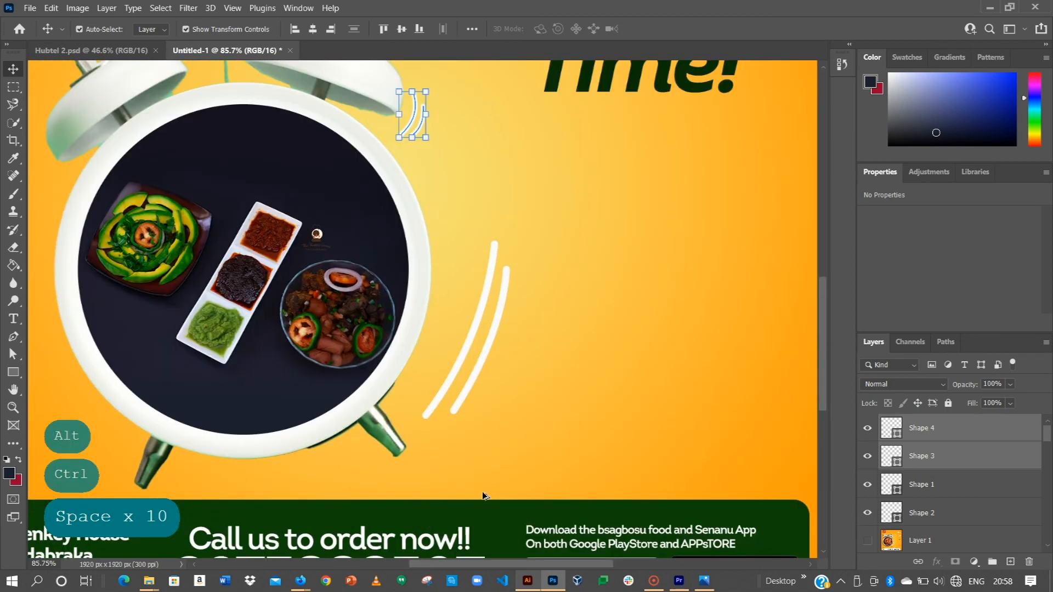
pyautogui.hotkey('ctrl', '0')
pyautogui.click(702, 321)
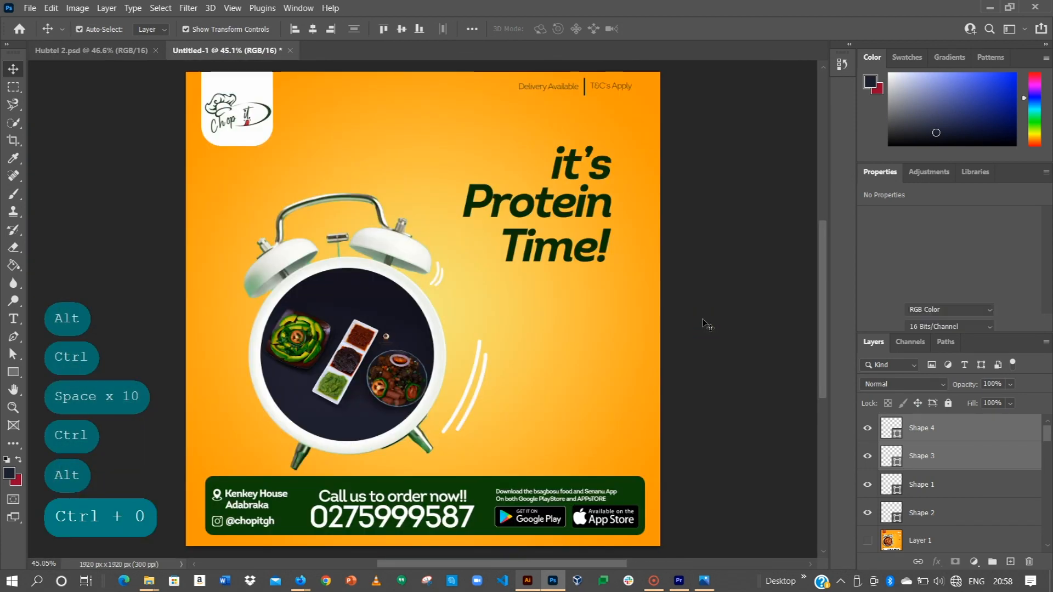